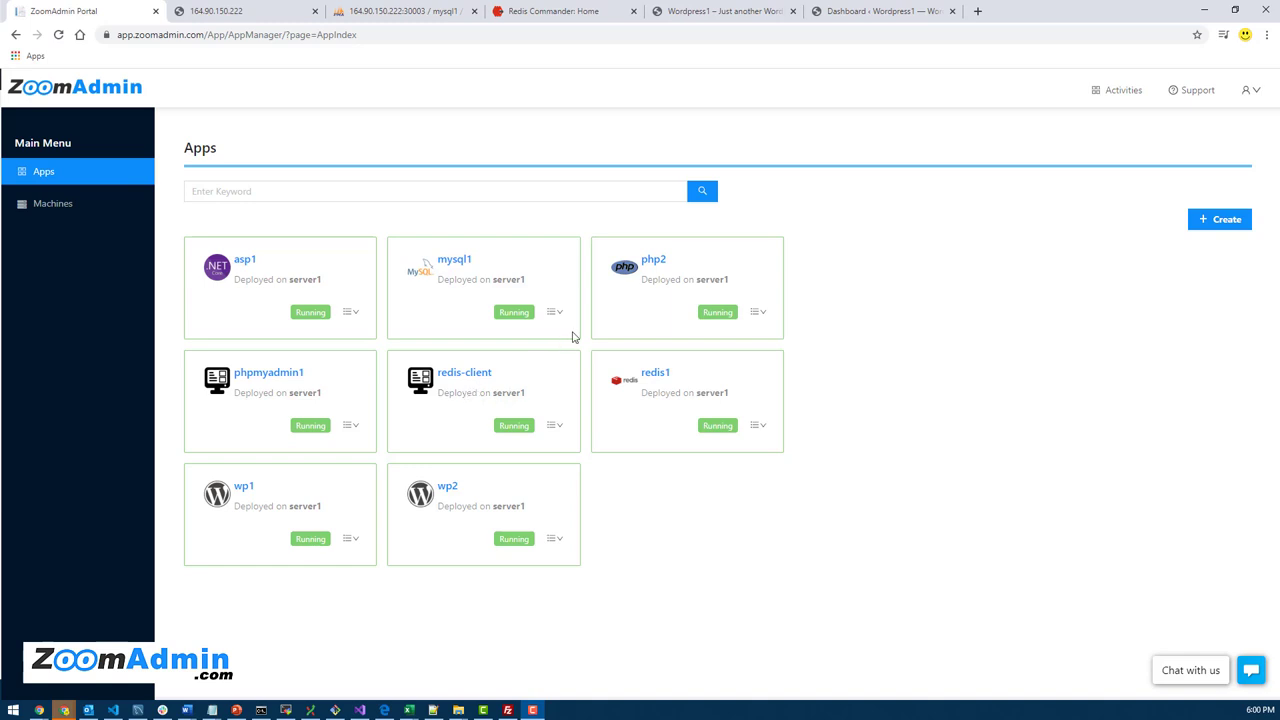
- Reload Redis Commander and remove the topdrops-comwp:* key branch, confirming with OK
click(595, 189)
click(536, 12)
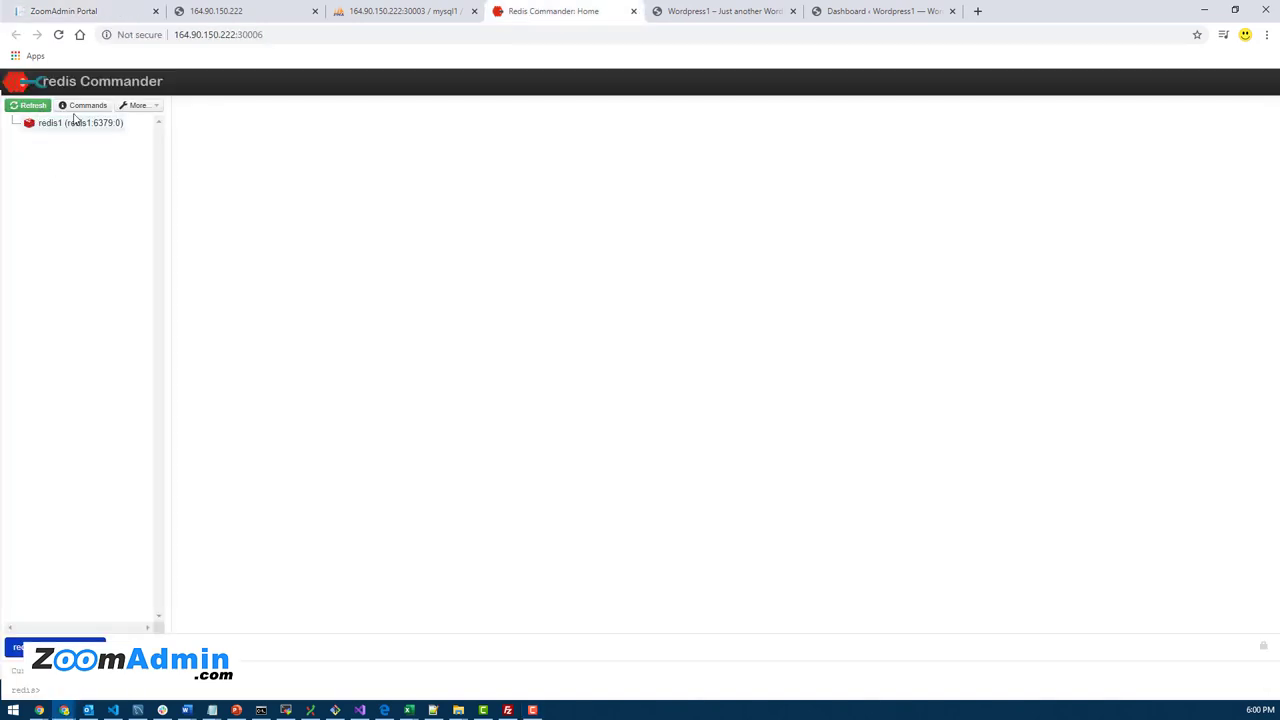
click(58, 36)
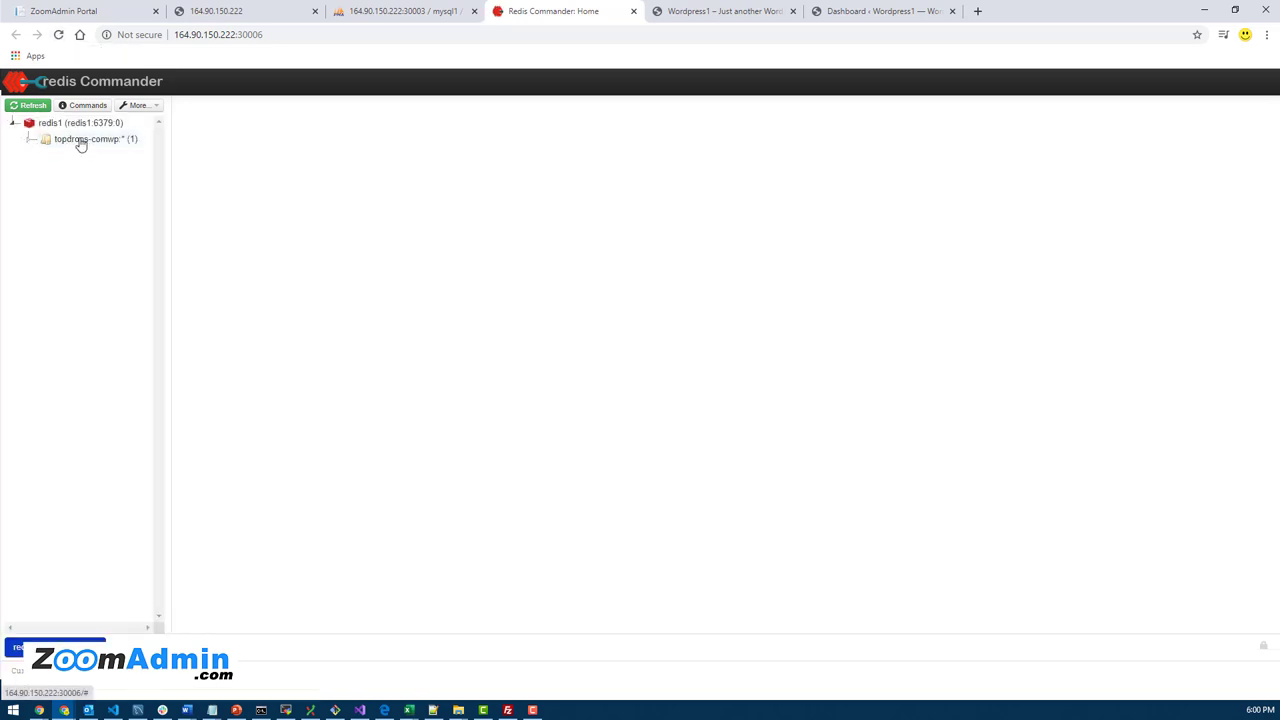
right_click(92, 141)
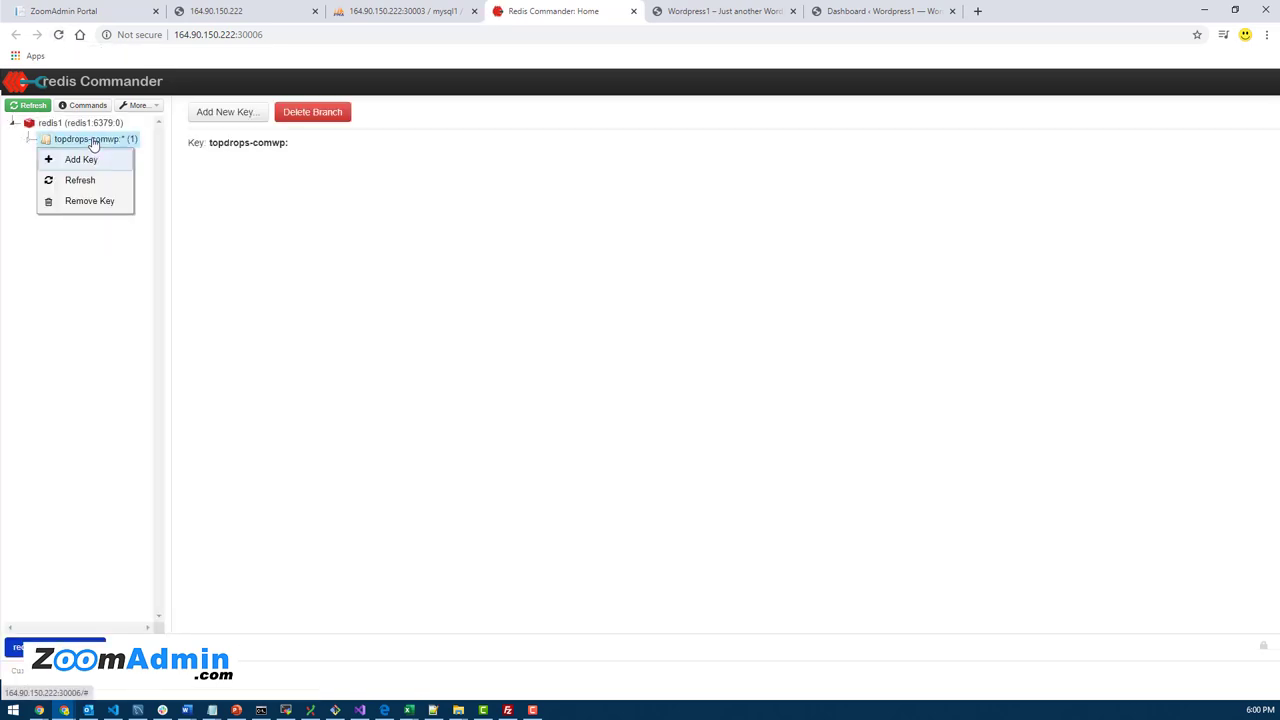
click(92, 205)
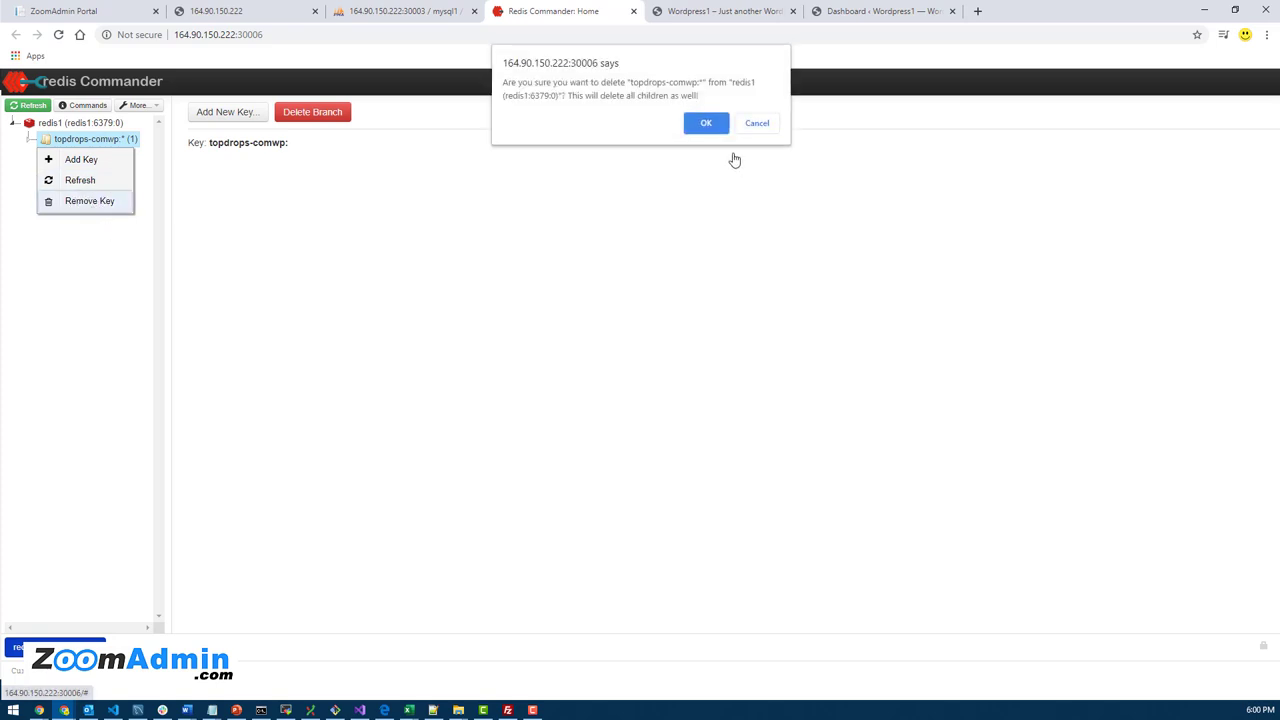
click(705, 124)
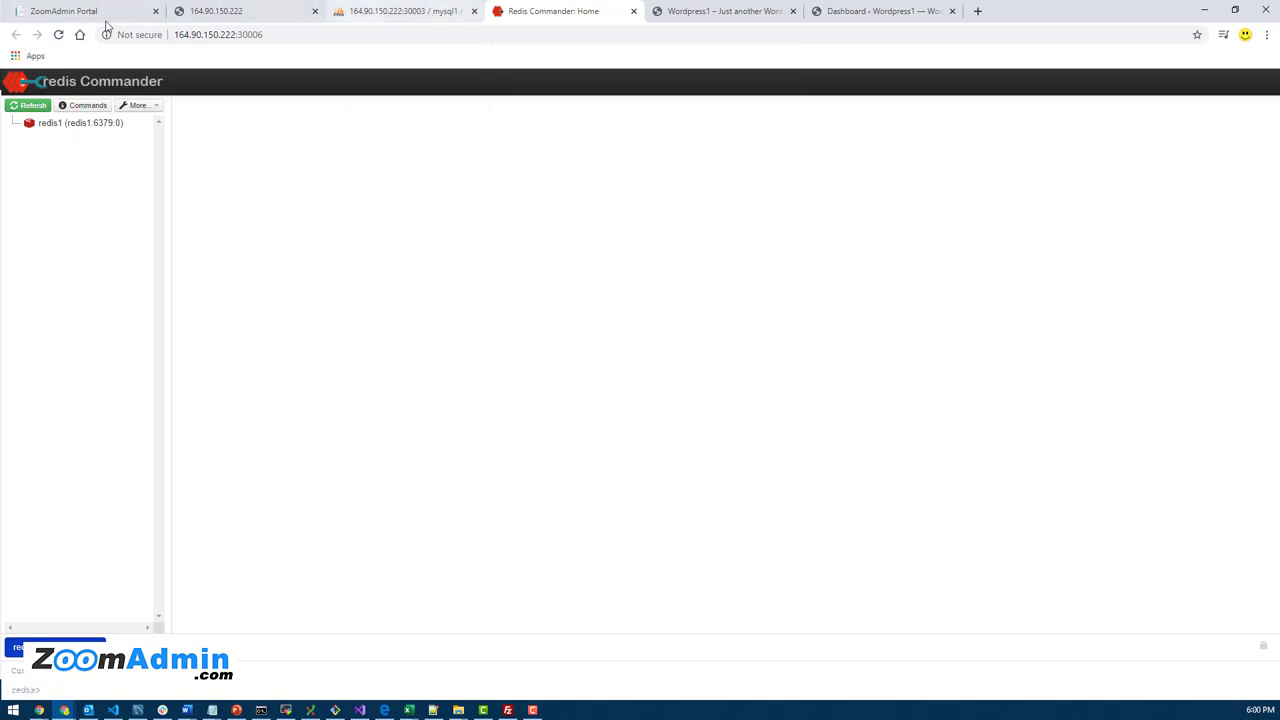
- Search Add Plugins for 'redis' and install the Redis Object Cache plugin
click(716, 13)
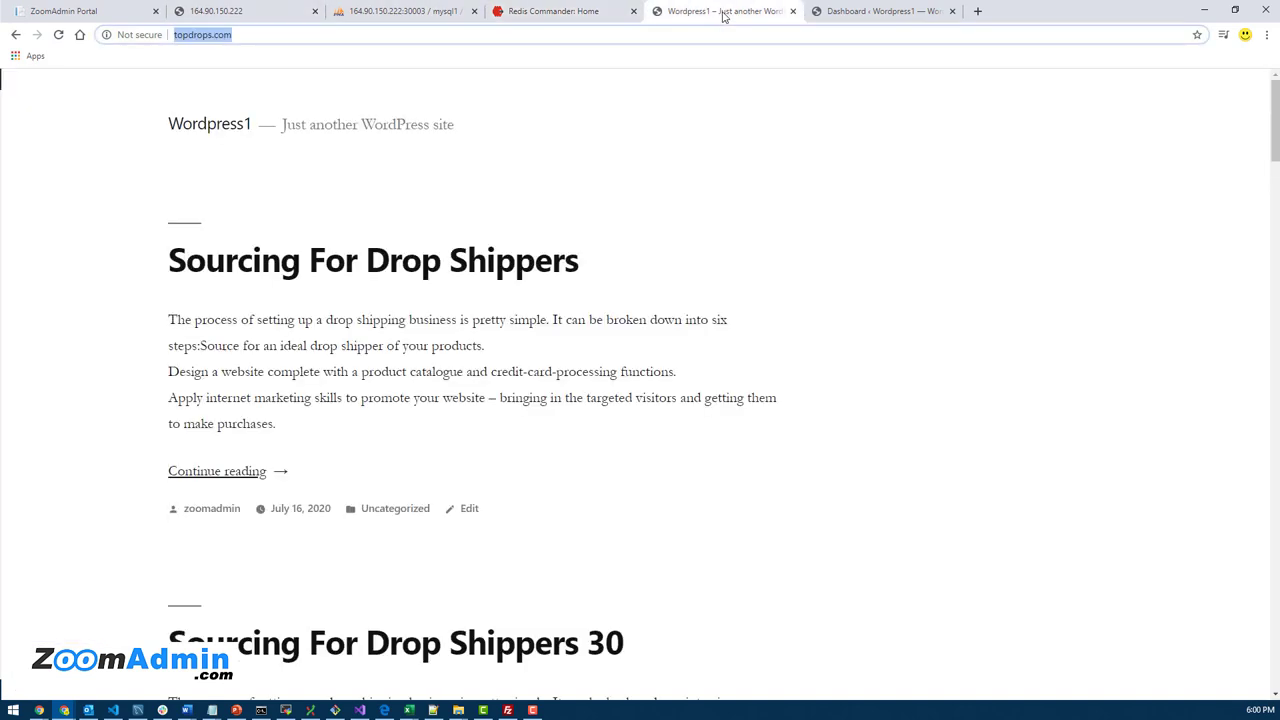
click(848, 11)
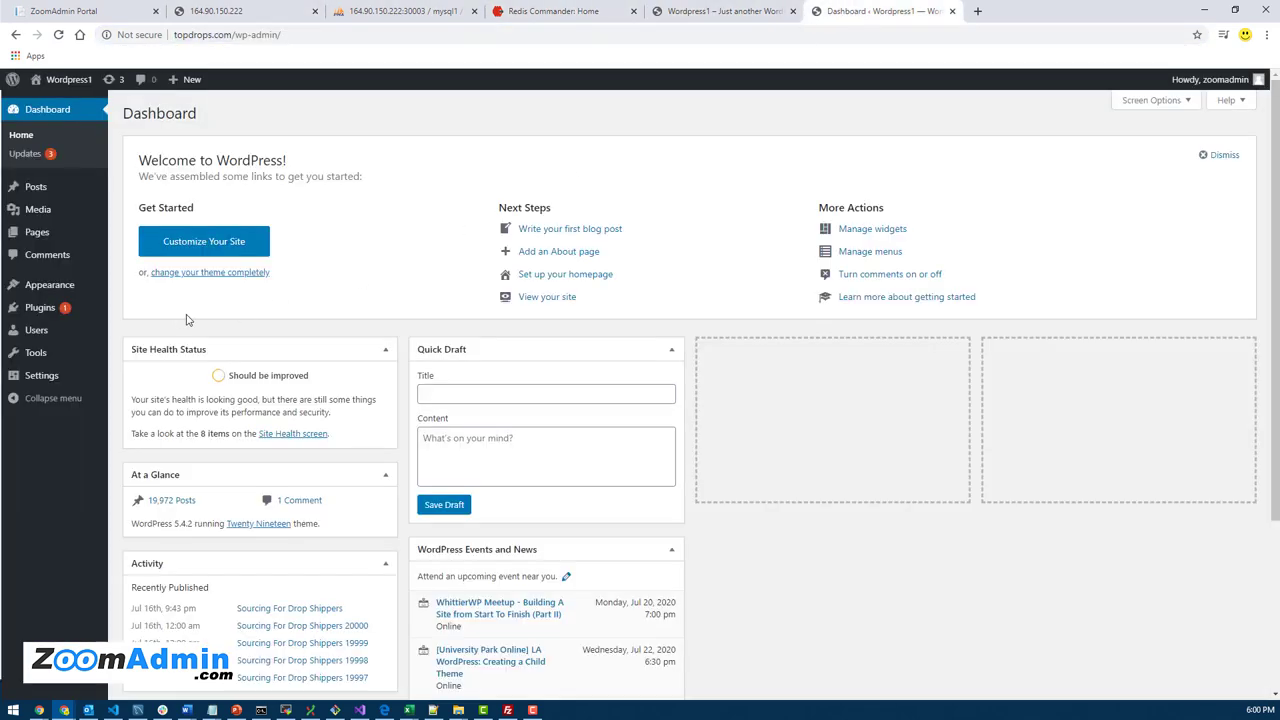
mouse_move(58, 320)
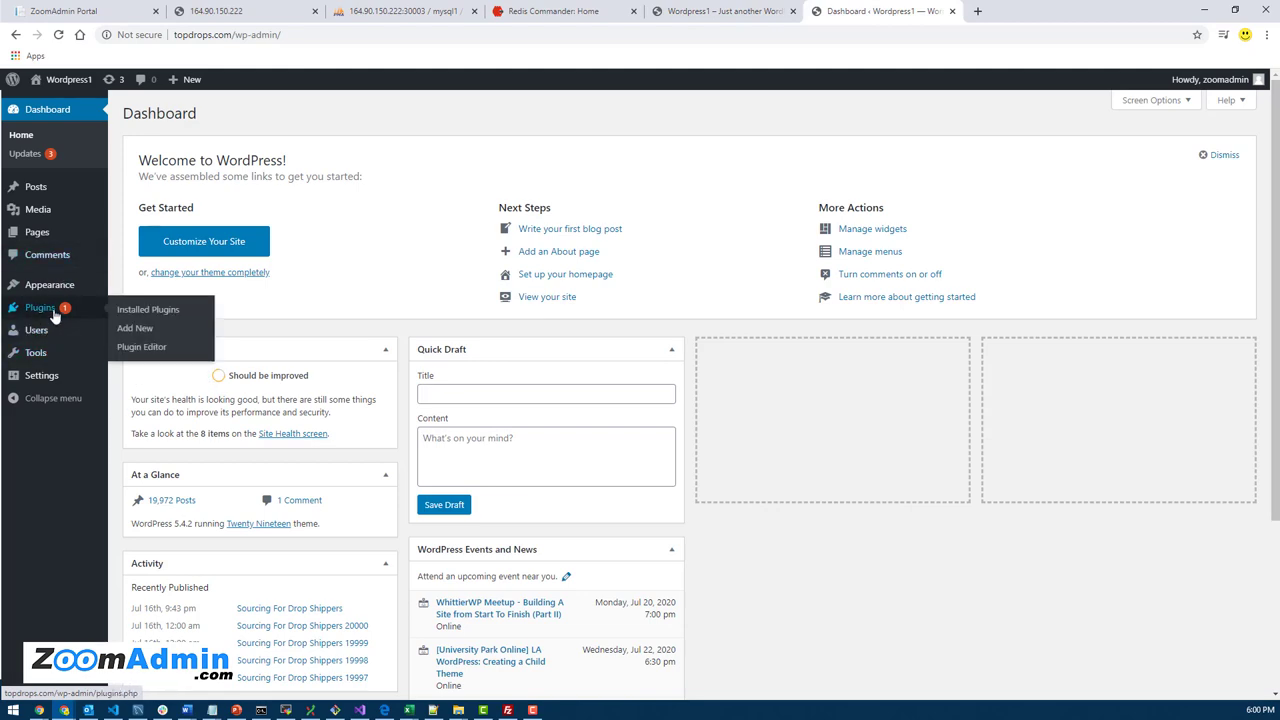
click(140, 329)
click(1144, 151)
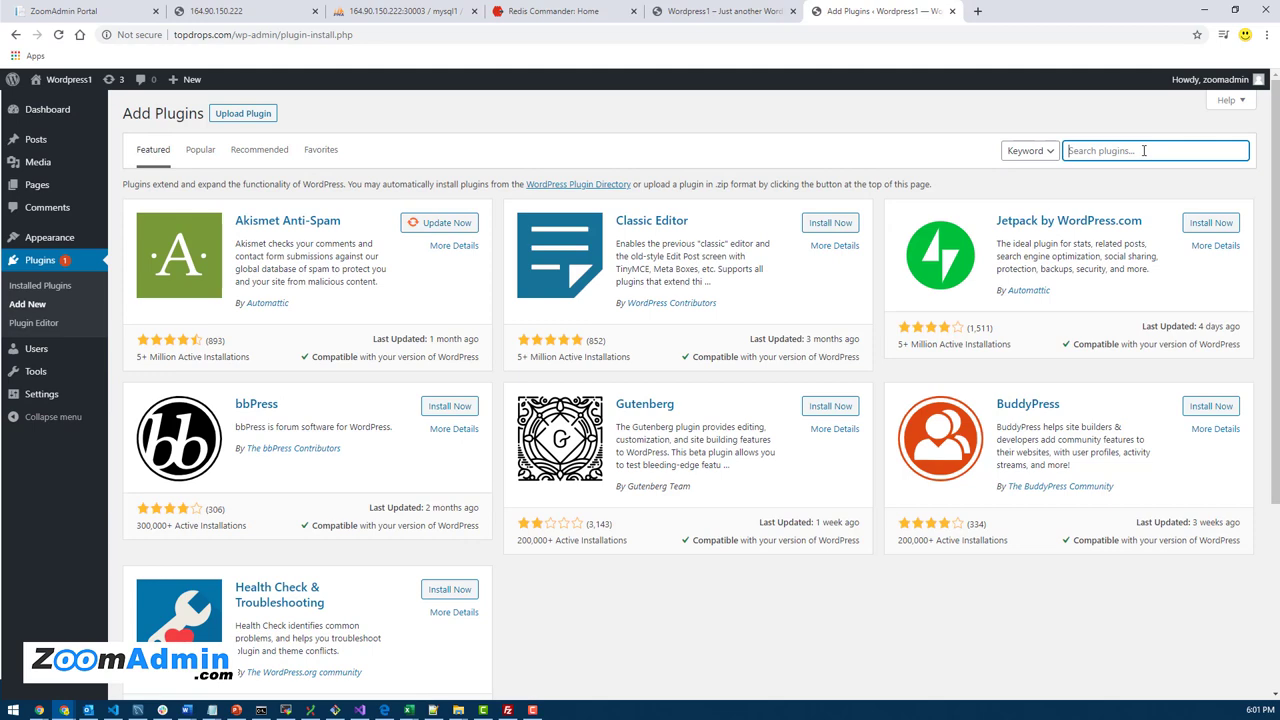
text(redis)
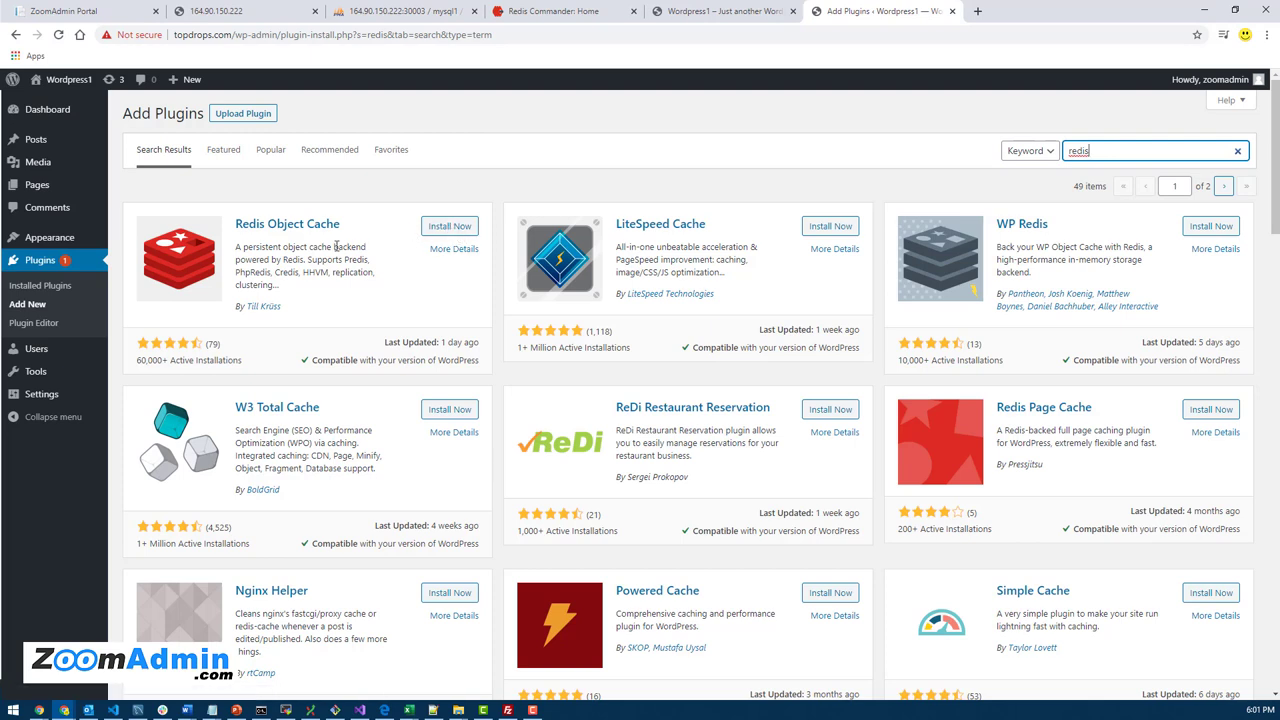
click(448, 230)
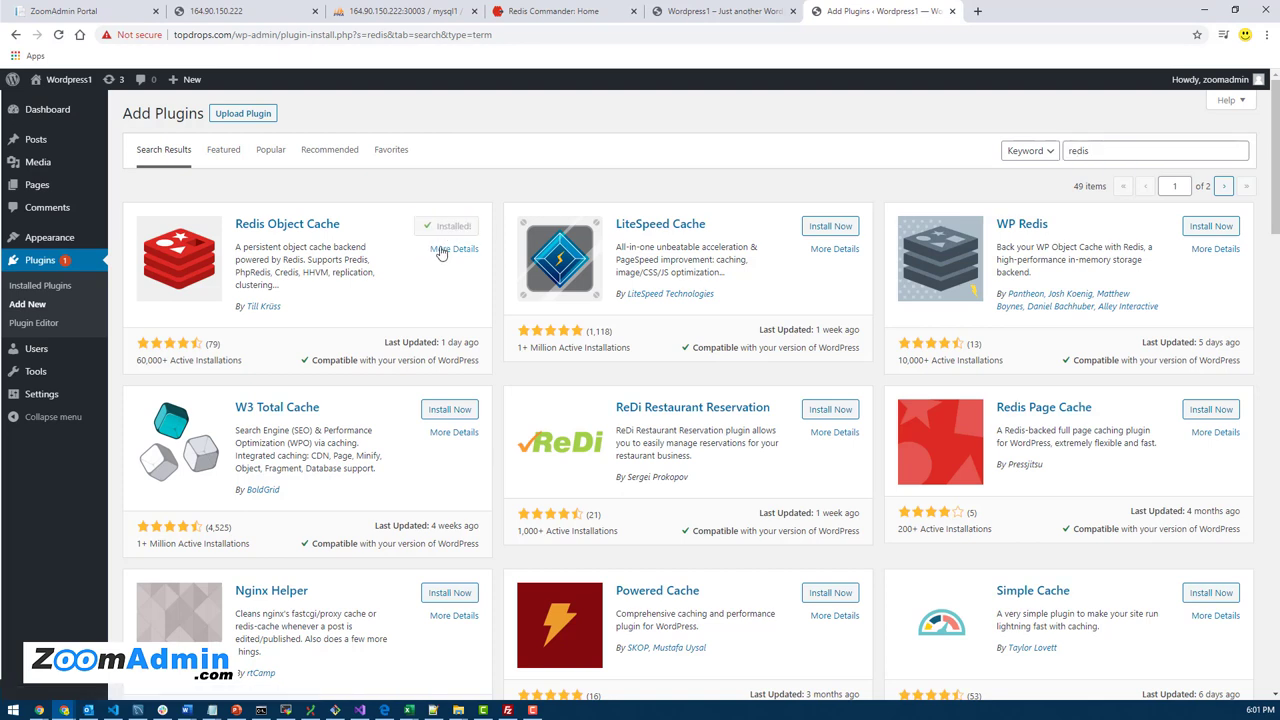
- Activate the Redis Object Cache plugin, then clear a mistyped installed-plugins search
click(455, 227)
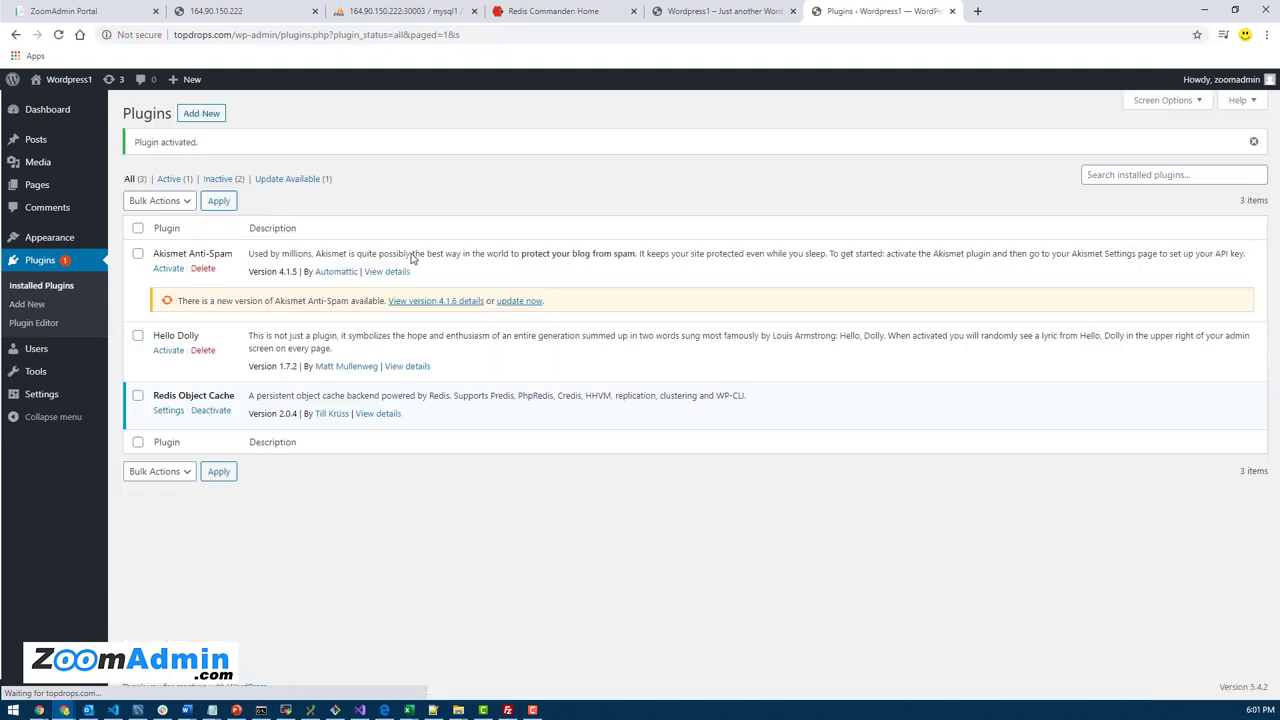
click(1122, 174)
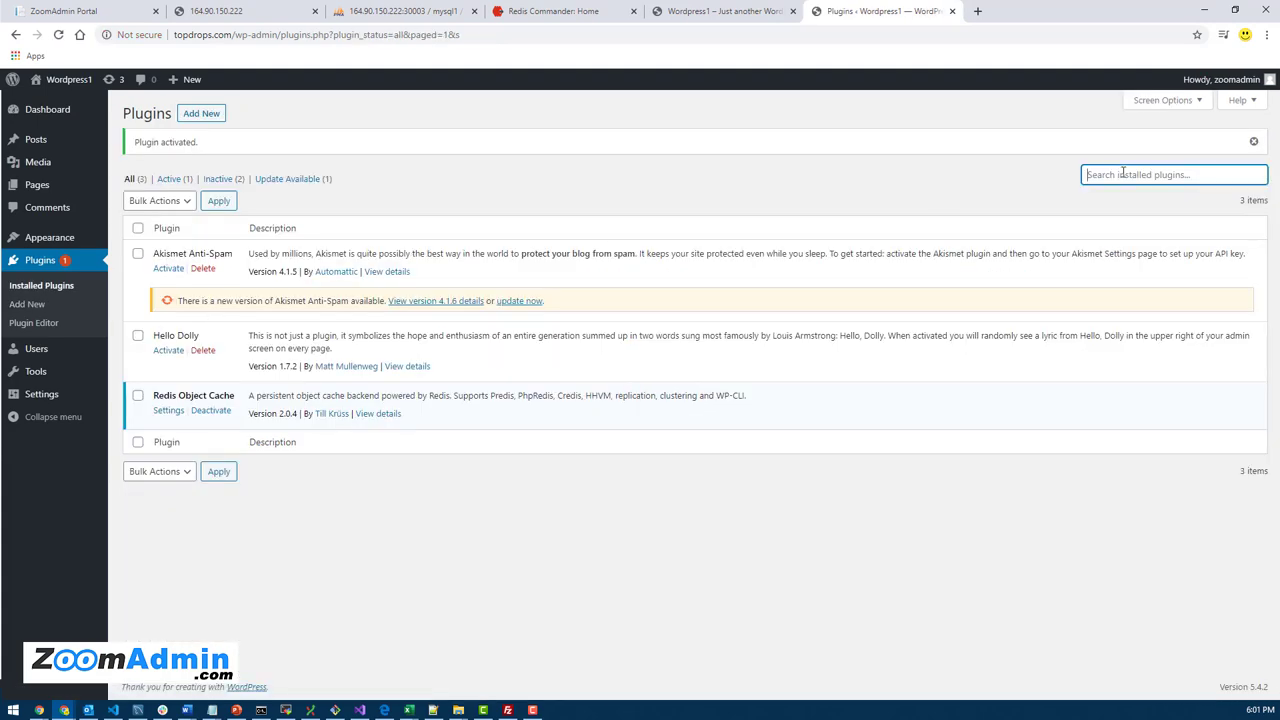
text(quey)
key(BackSpace)
key(BackSpace)
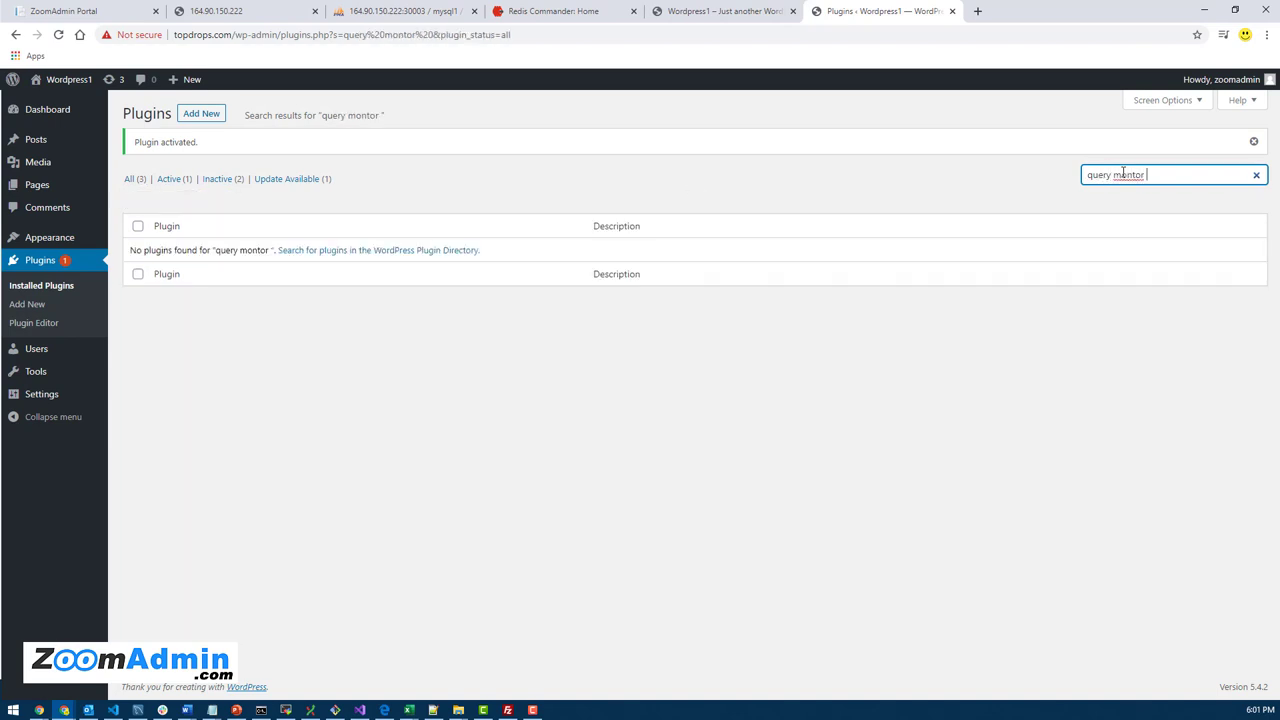
- Search Add Plugins for 'query mo', then install and activate Query Monitor
click(203, 114)
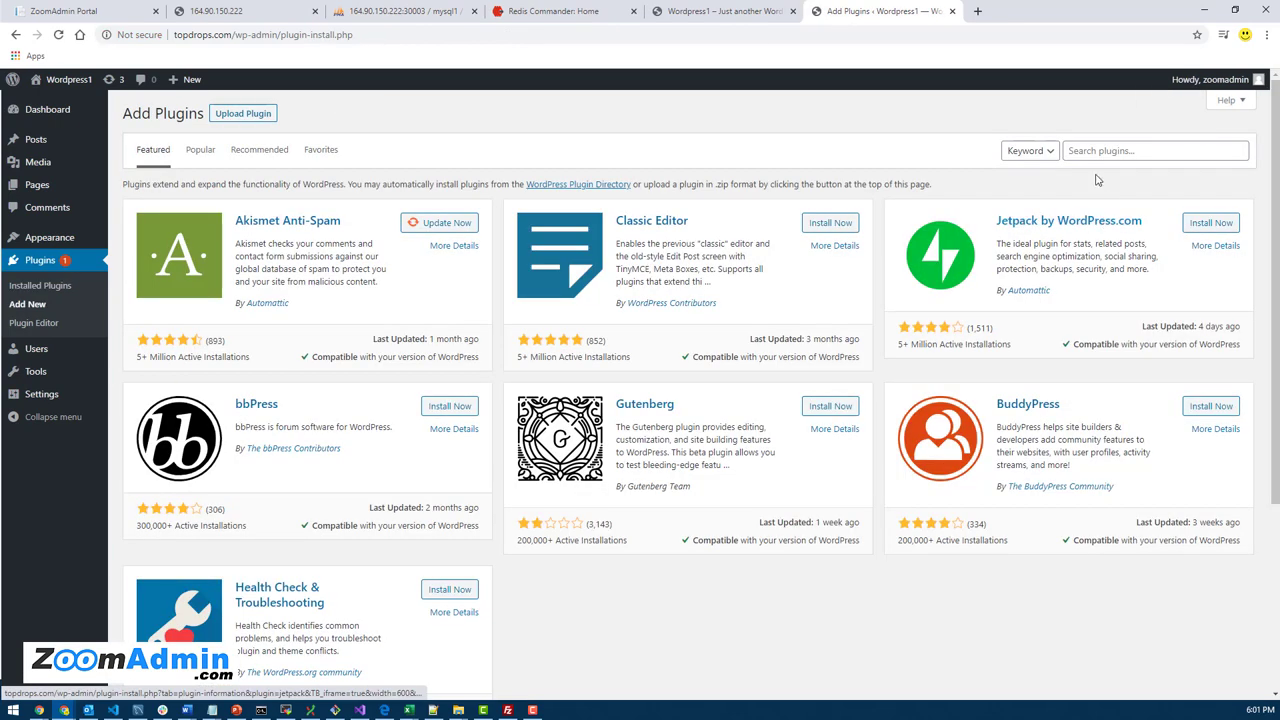
click(1105, 150)
text(que)
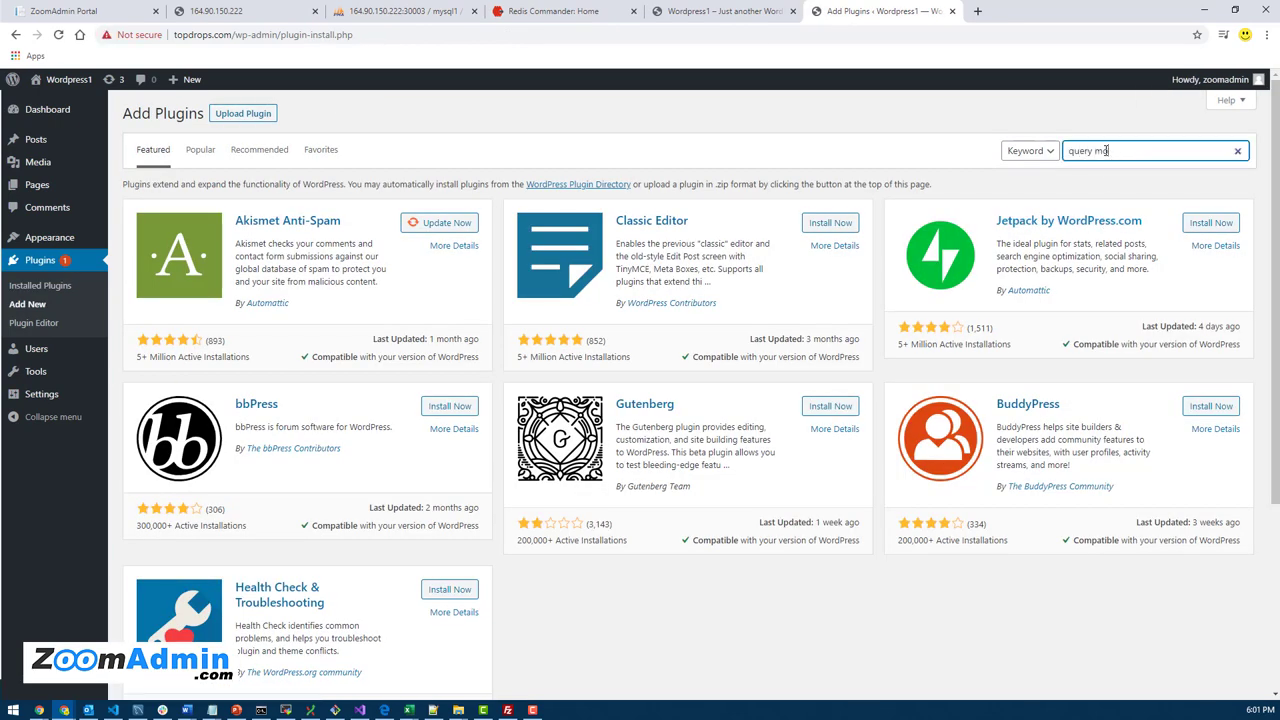
text(ry mo)
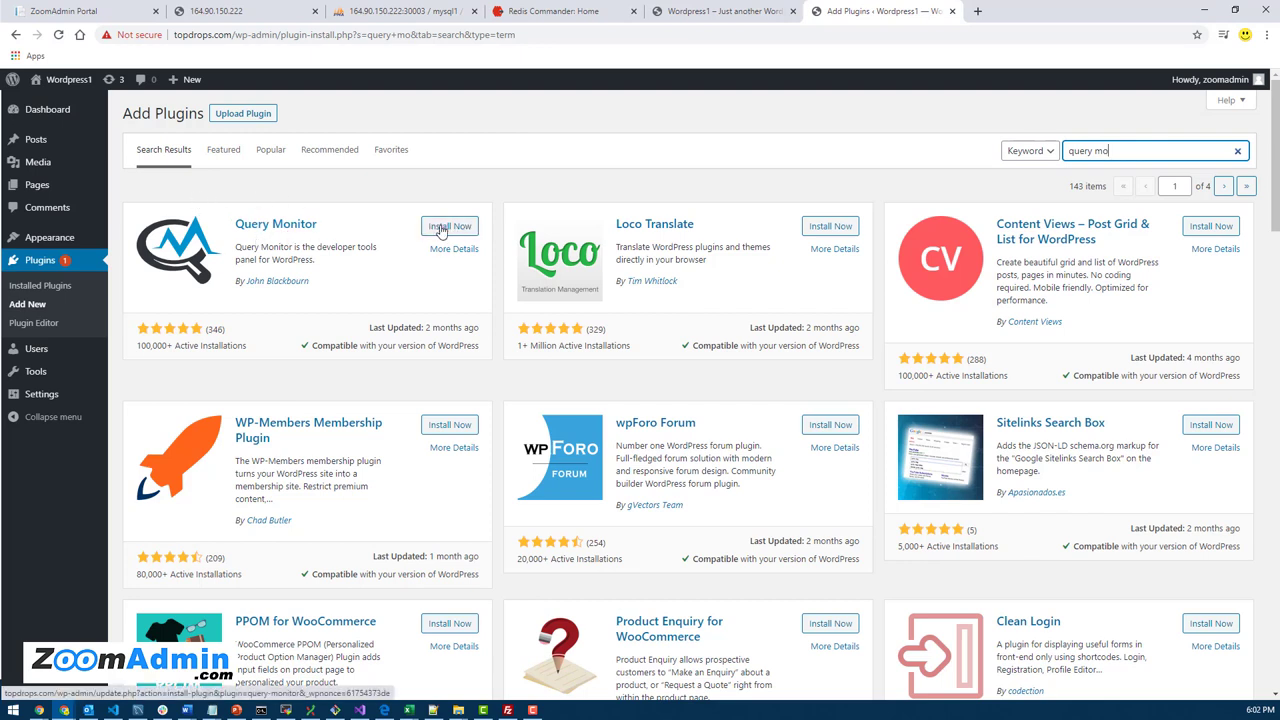
click(440, 226)
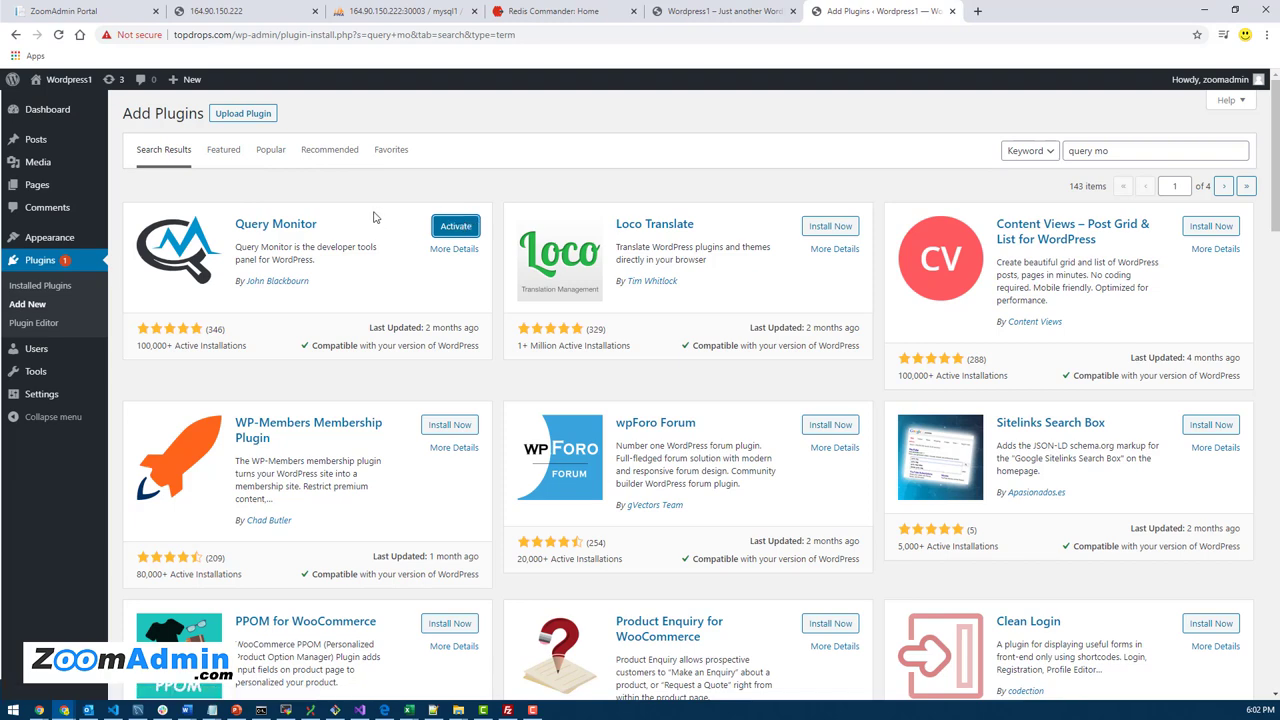
click(458, 228)
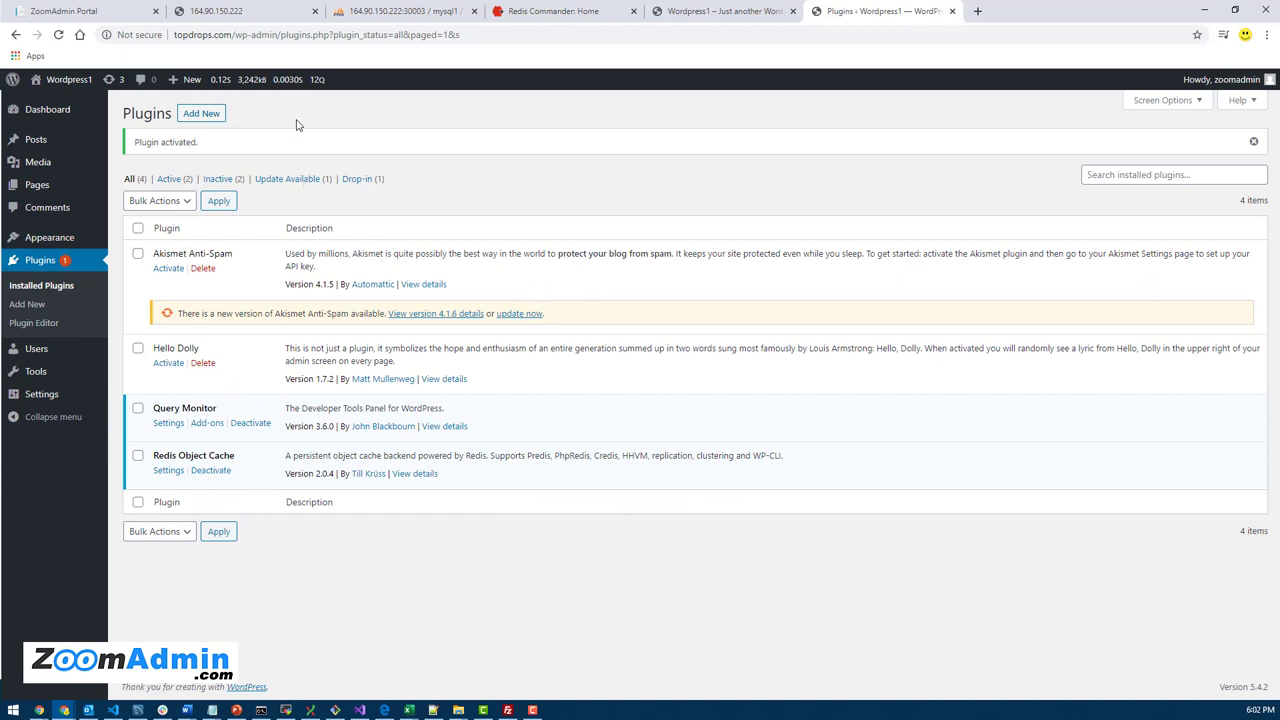
- Open Query Monitor's Queries, Object Cache and Overview views, enlarging the panel to read cache status
mouse_move(300, 86)
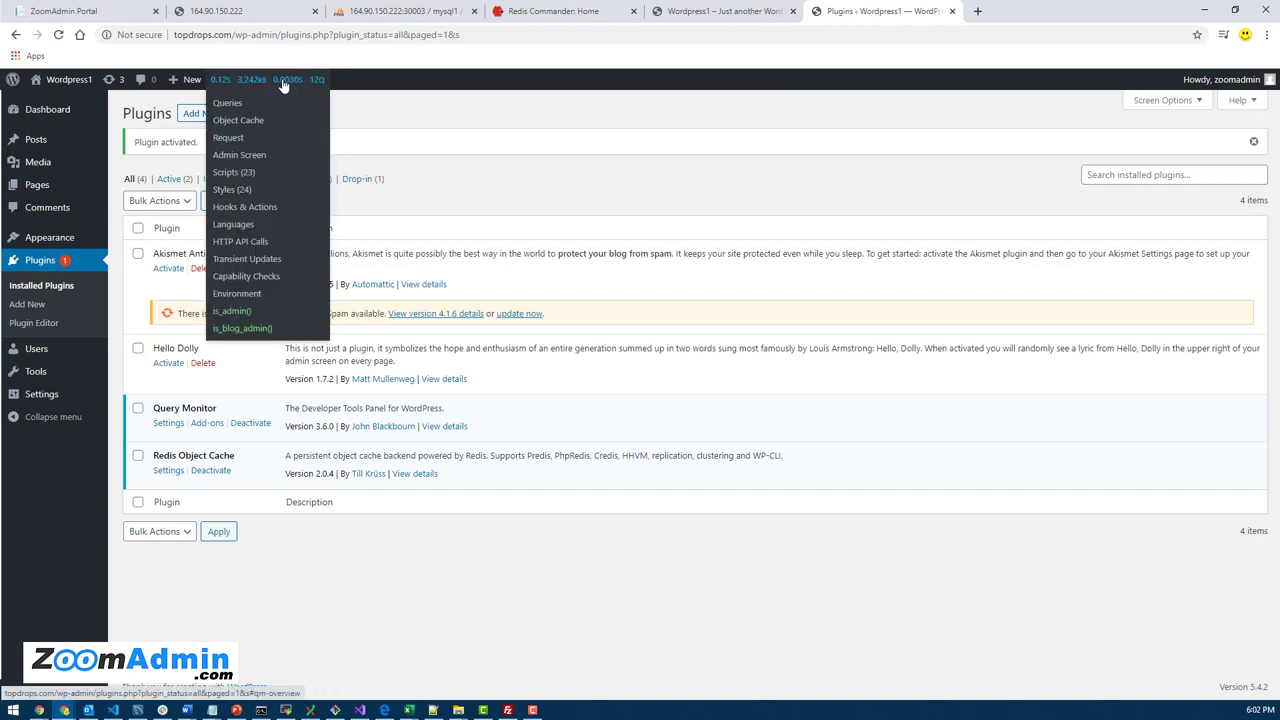
click(229, 104)
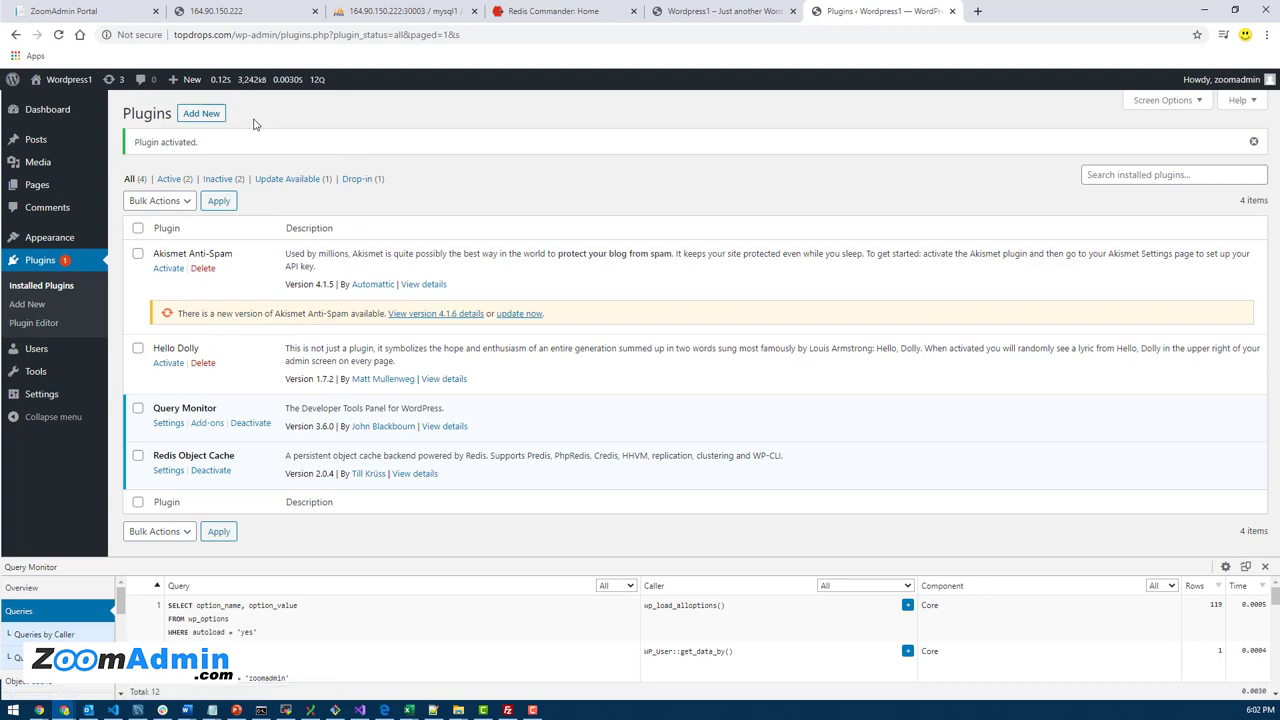
mouse_move(255, 80)
click(250, 124)
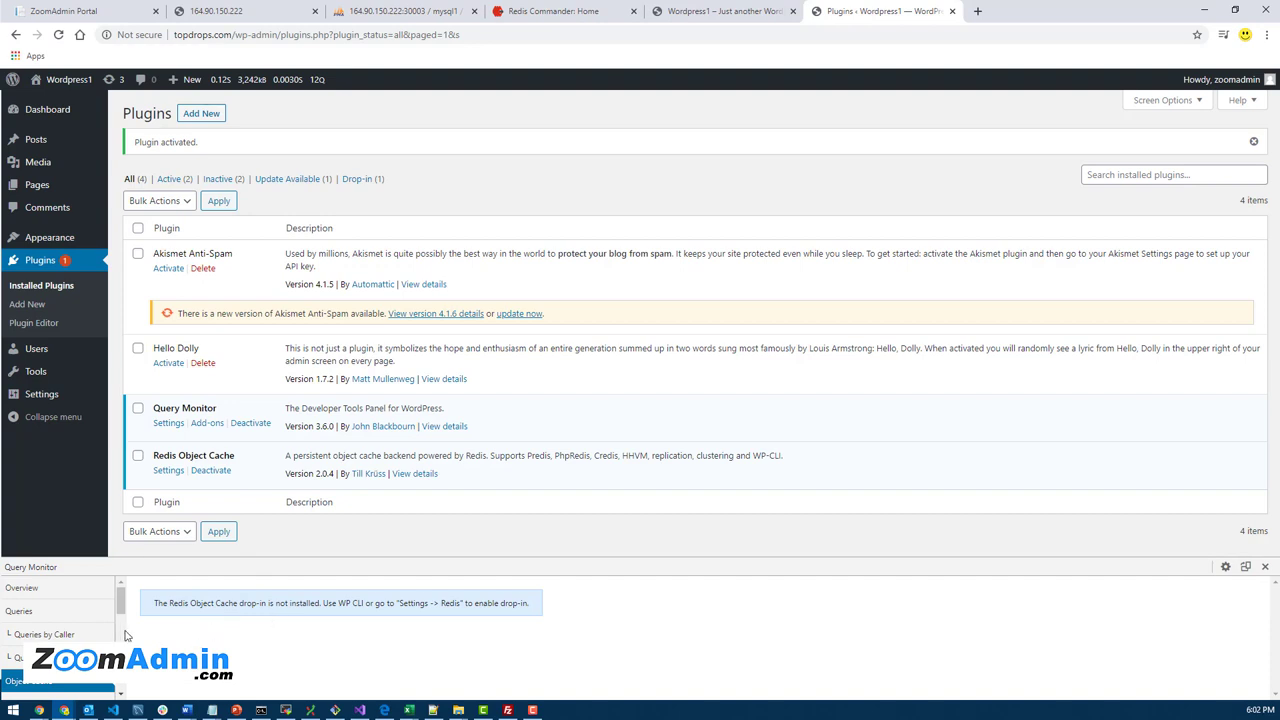
click(55, 594)
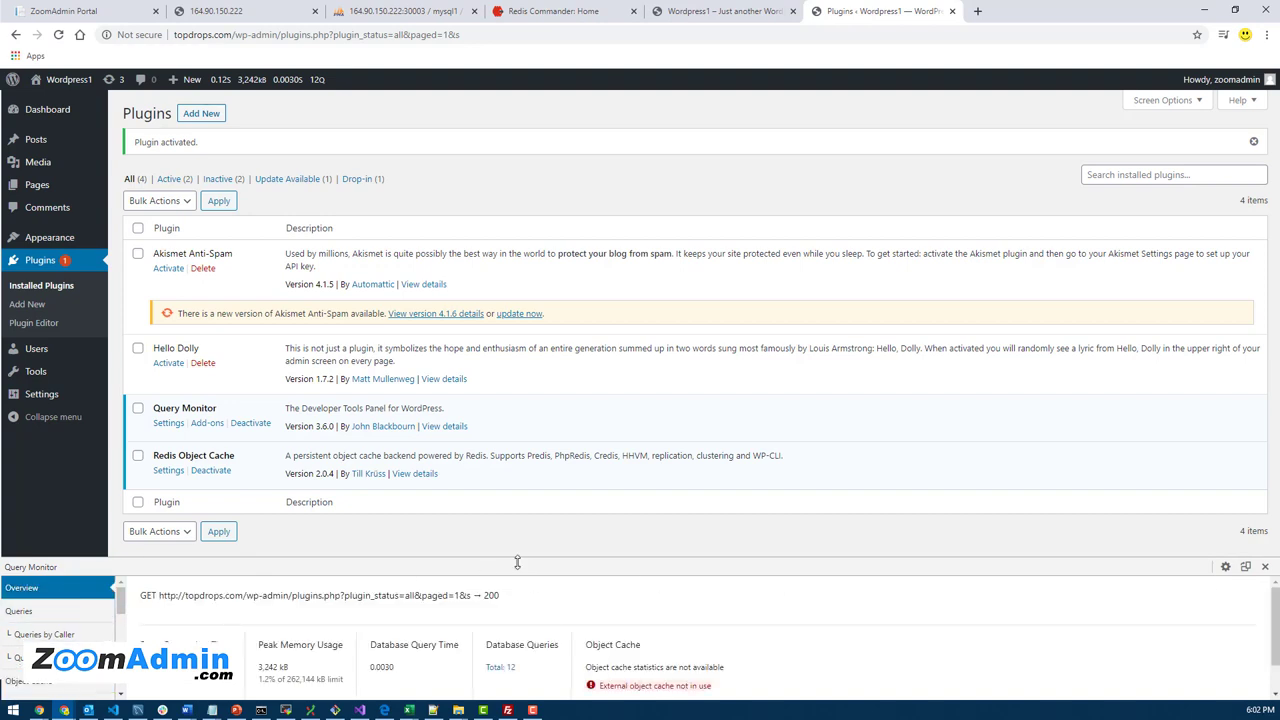
drag(525, 562, 525, 492)
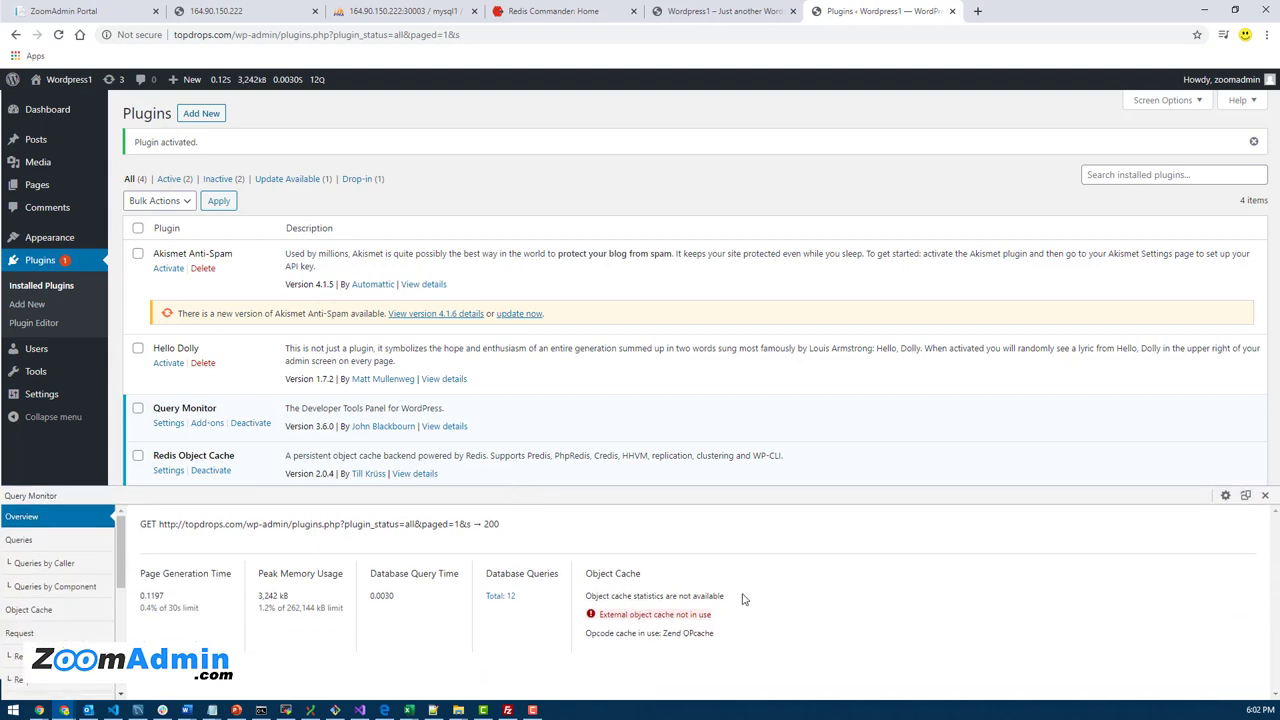
drag(743, 599, 578, 599)
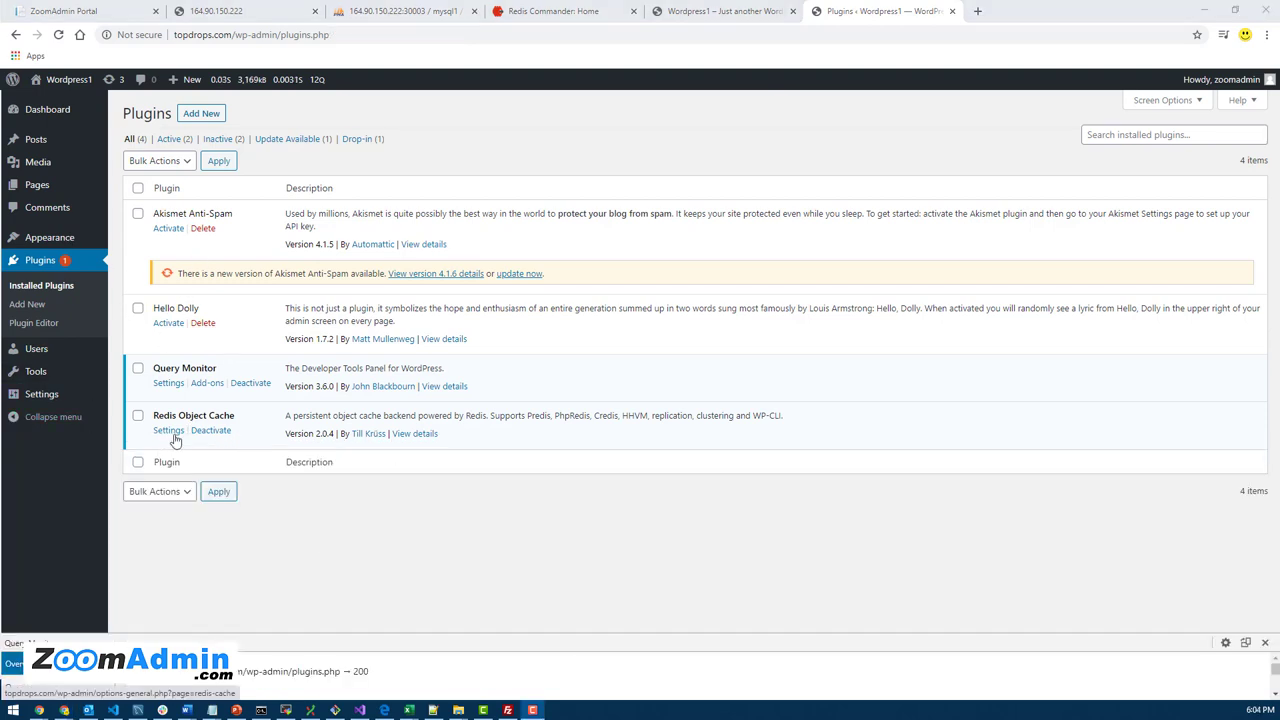
- Enable Object Cache in Redis Object Cache settings, then return to Visual Studio Code
click(170, 432)
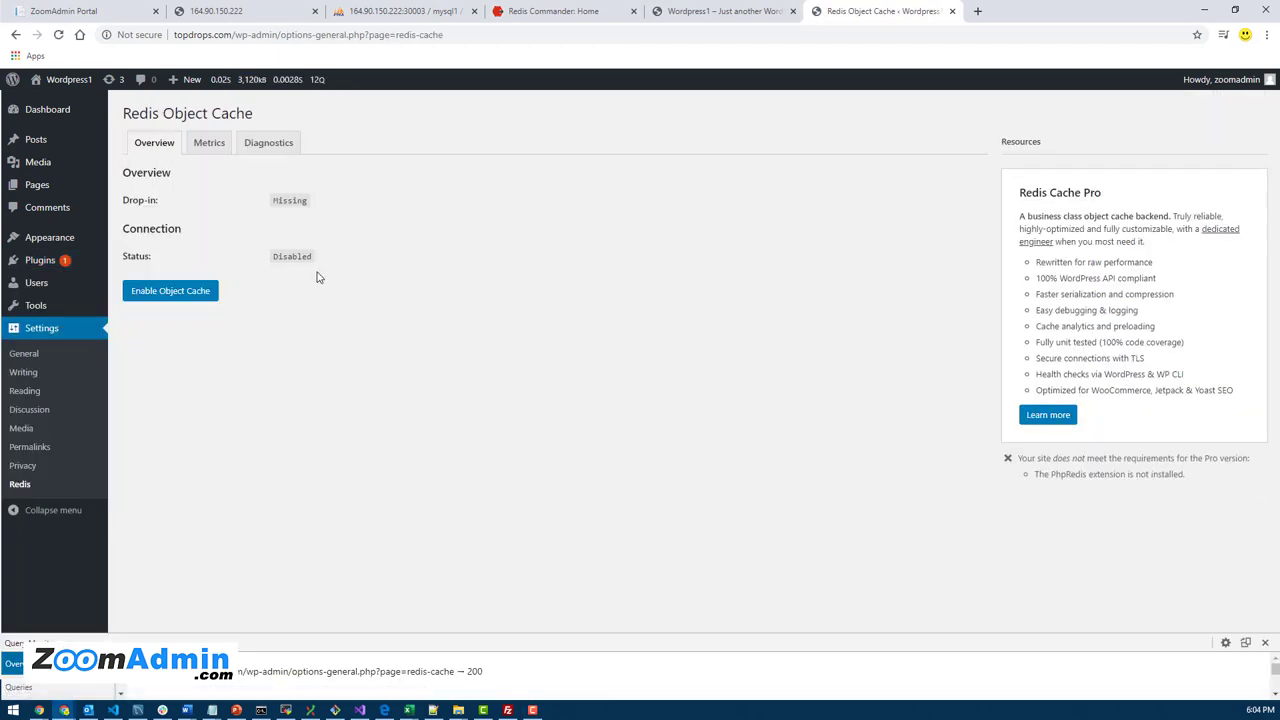
click(180, 291)
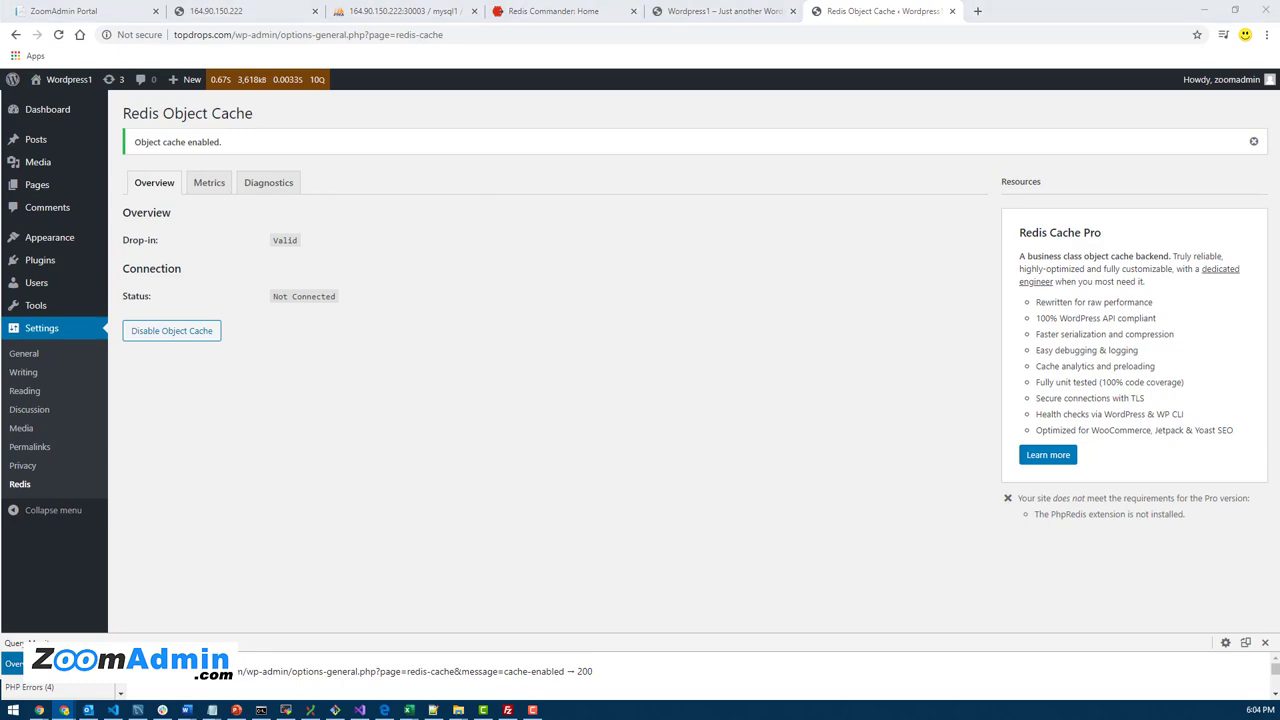
key(alt+Tab)
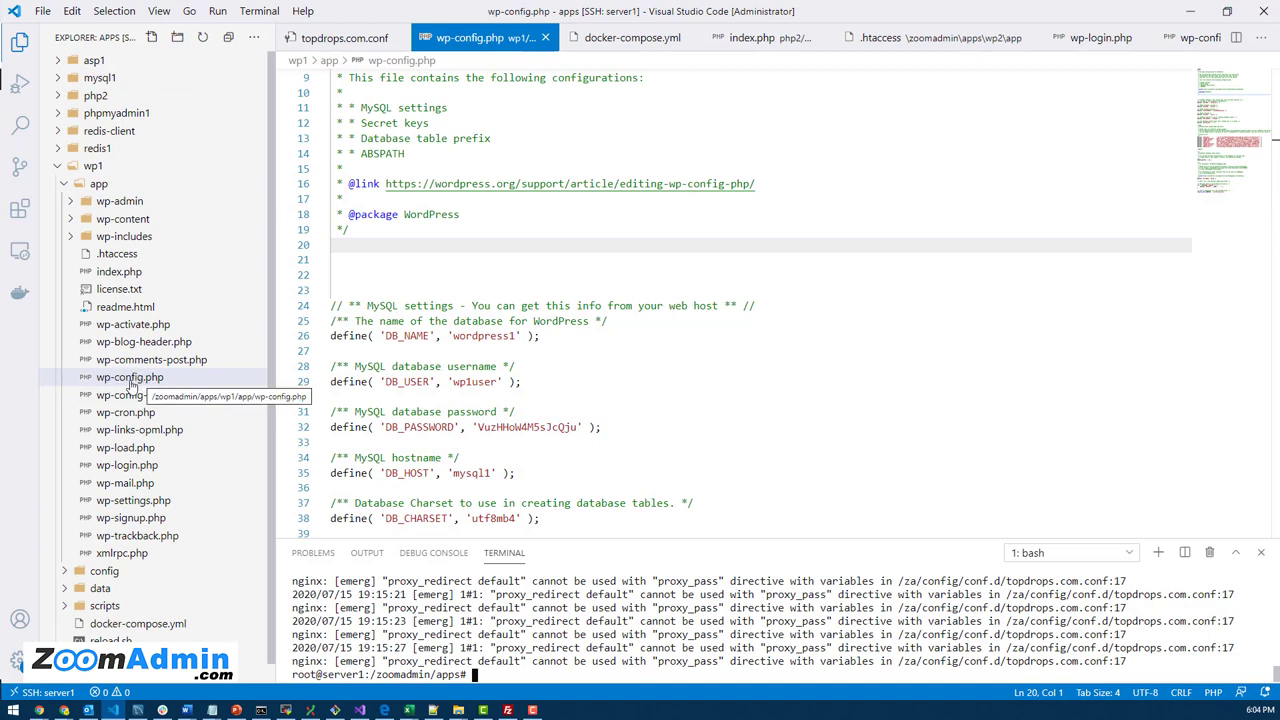
- Open wp-config.php from the wp1/app folder in the Explorer
click(131, 383)
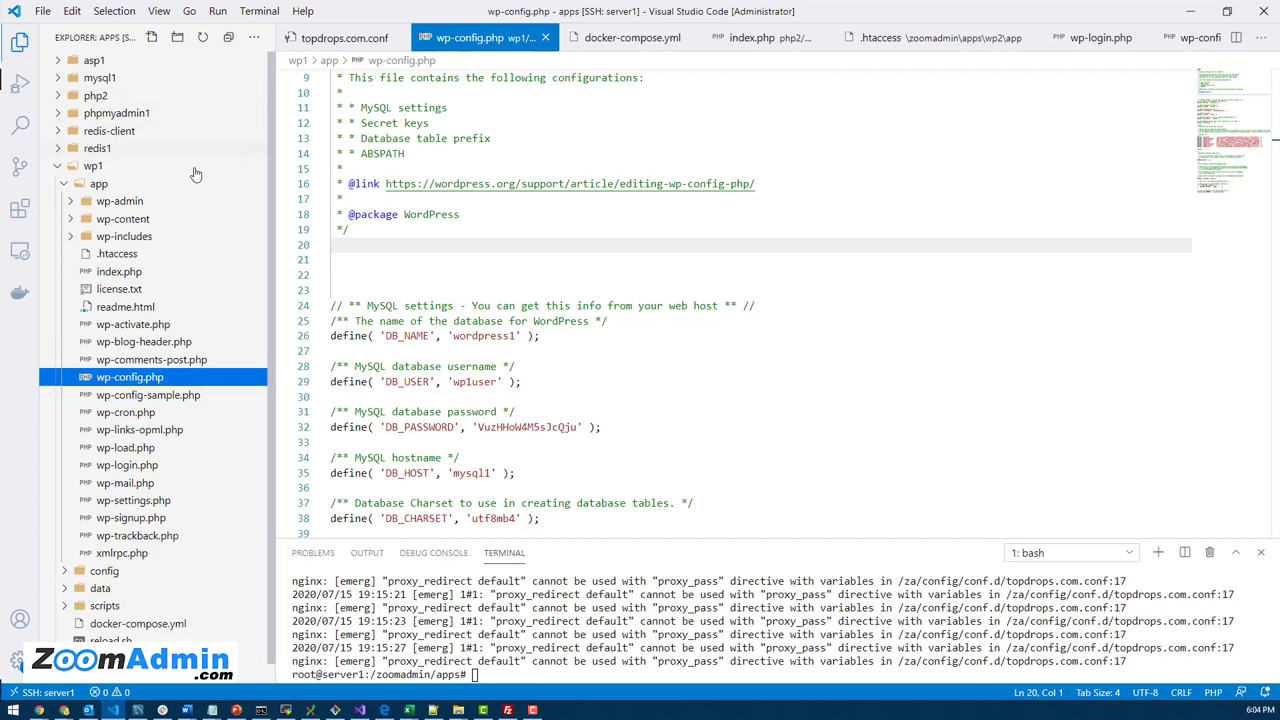
click(59, 168)
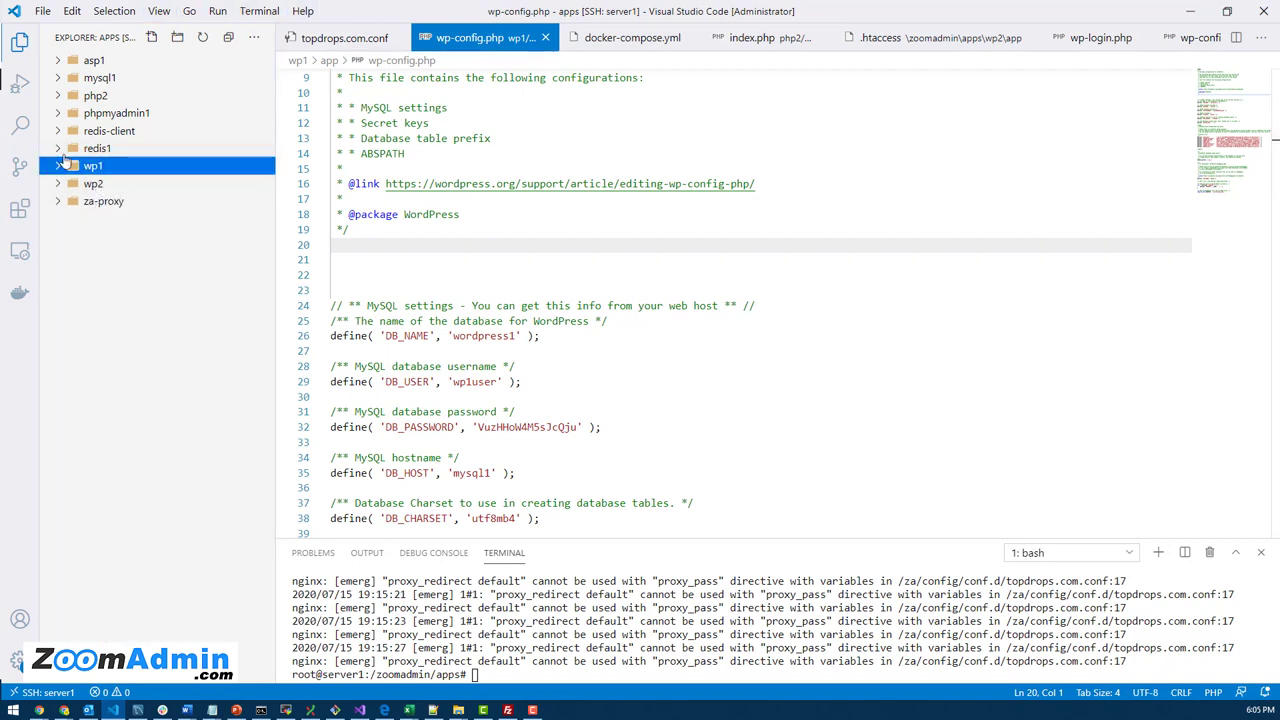
click(59, 168)
click(59, 168)
click(57, 172)
click(57, 172)
click(57, 172)
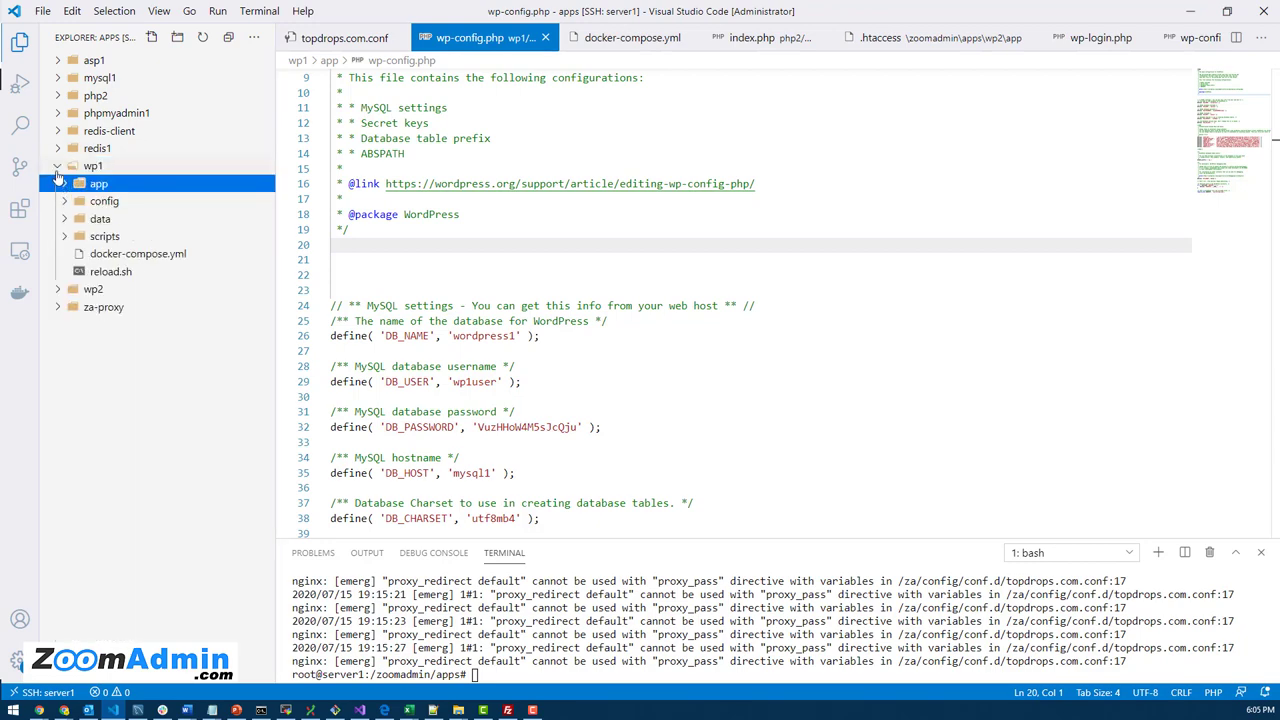
click(57, 172)
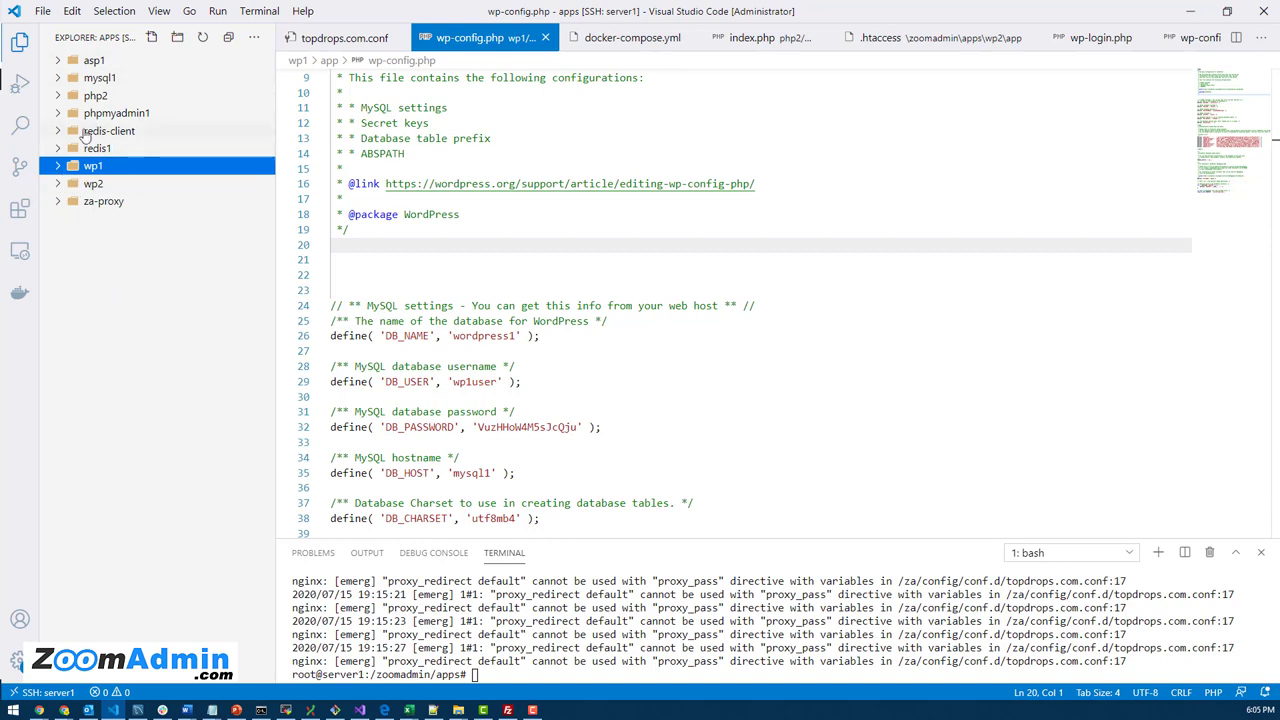
click(60, 167)
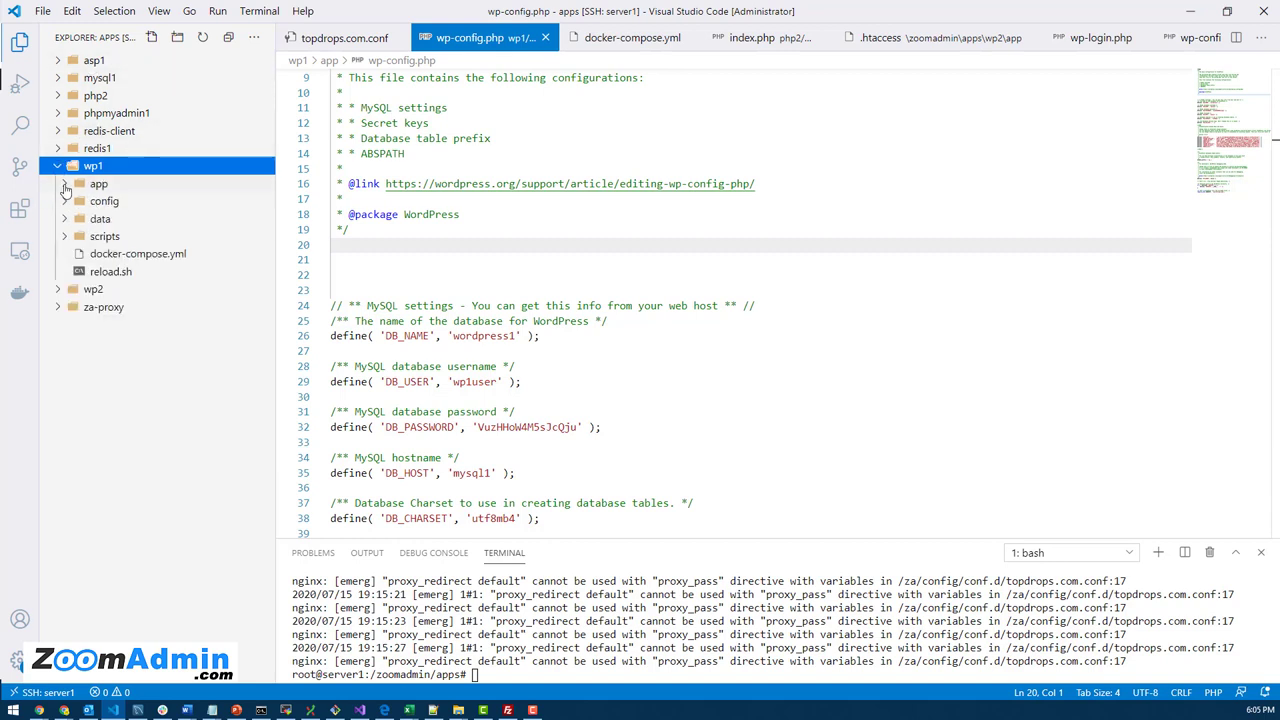
click(66, 184)
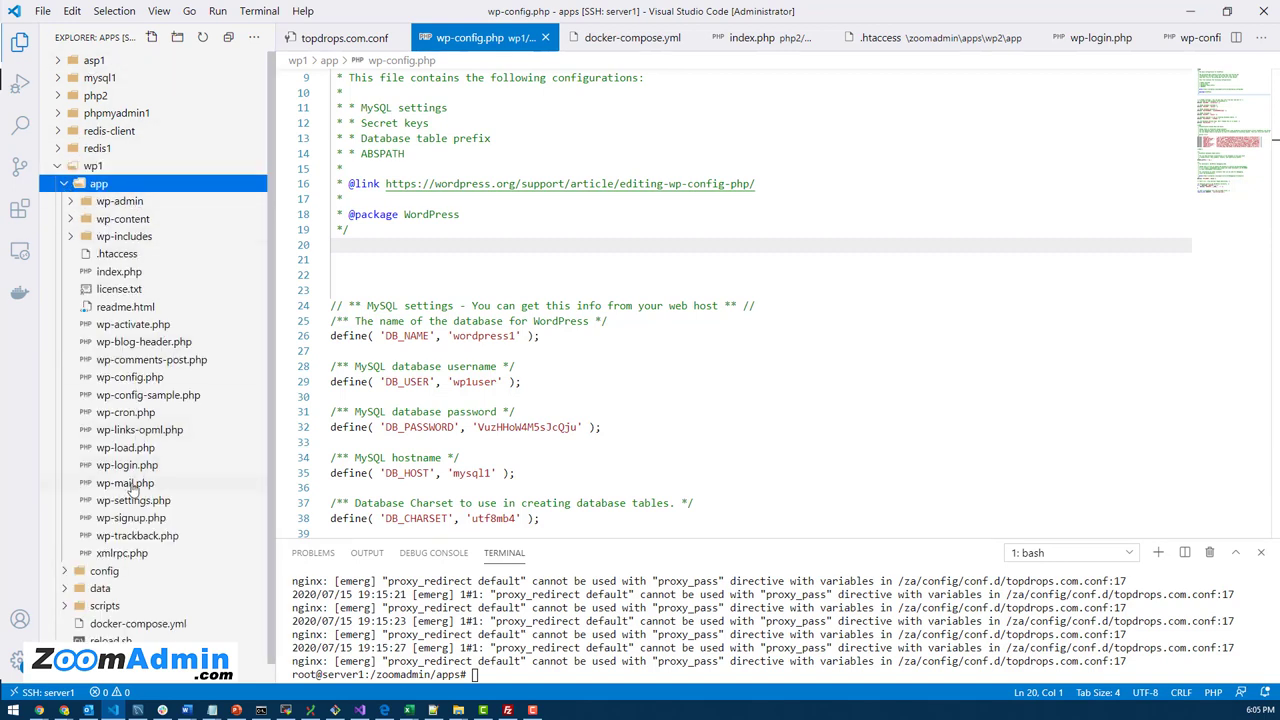
click(143, 380)
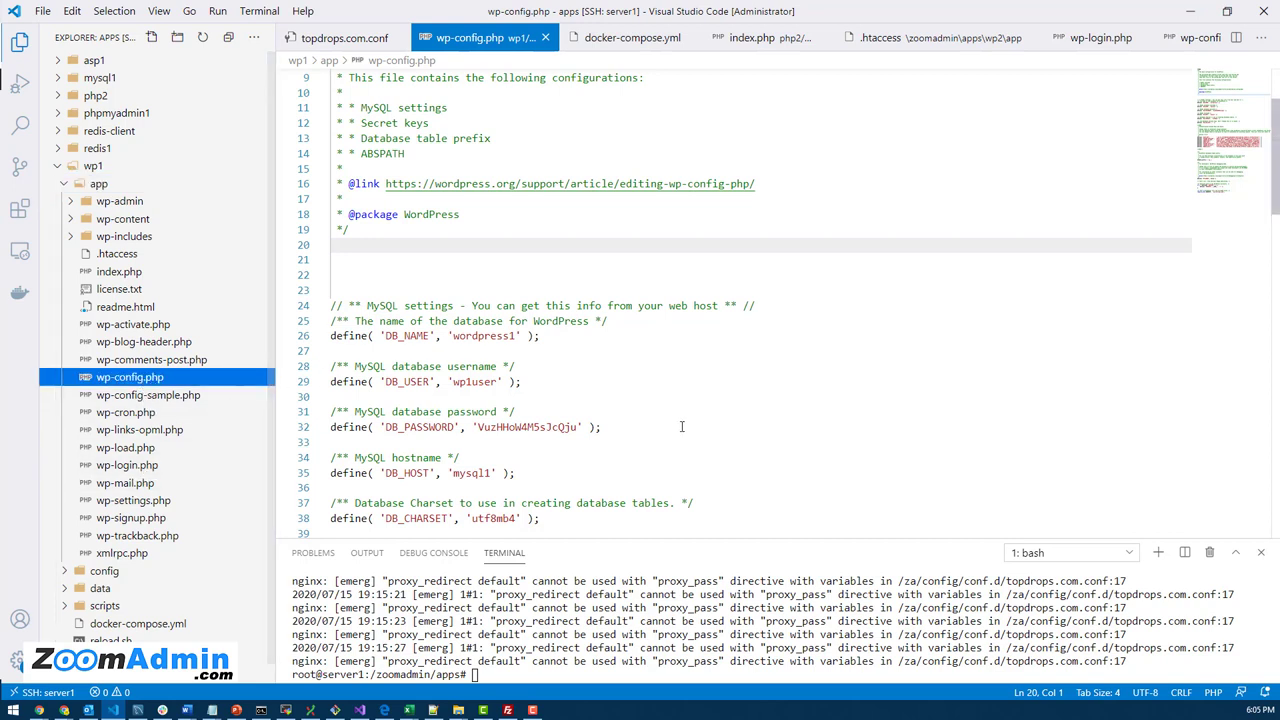
- Review the database settings block, lines 23 to 43, in wp-config.php
scroll(683, 428, down, 3)
click(549, 399)
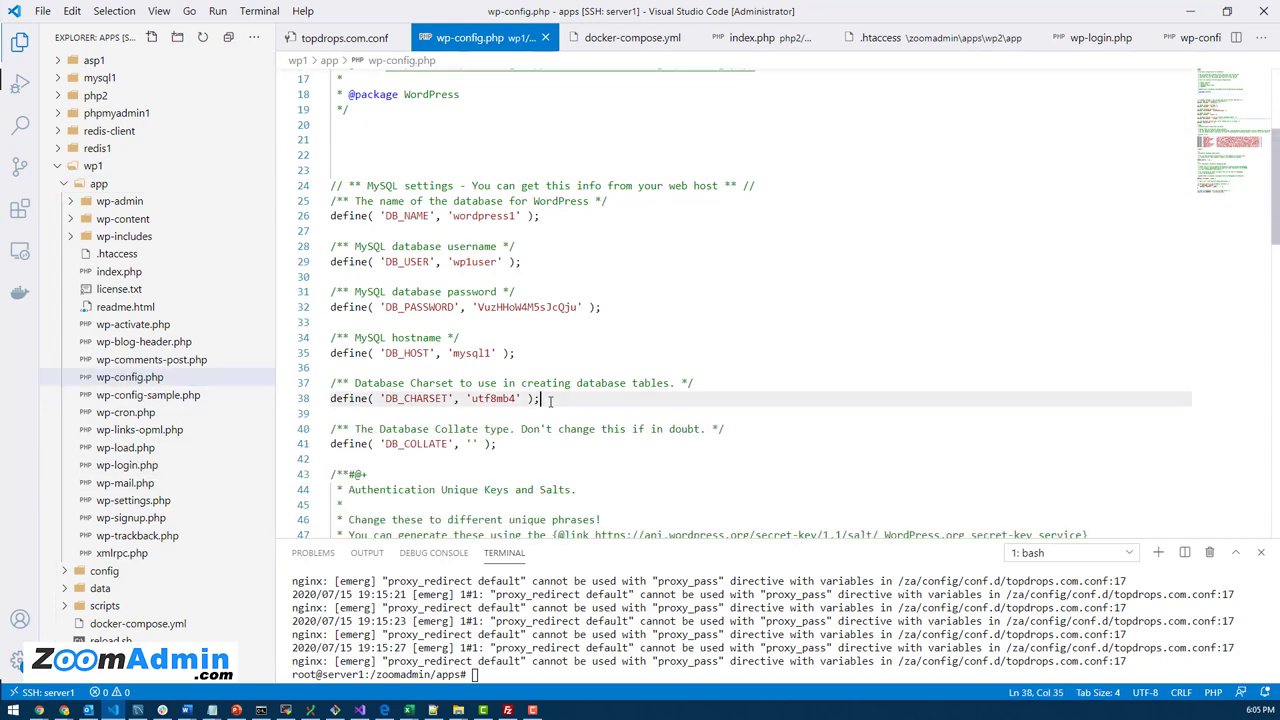
drag(336, 172, 583, 470)
click(585, 461)
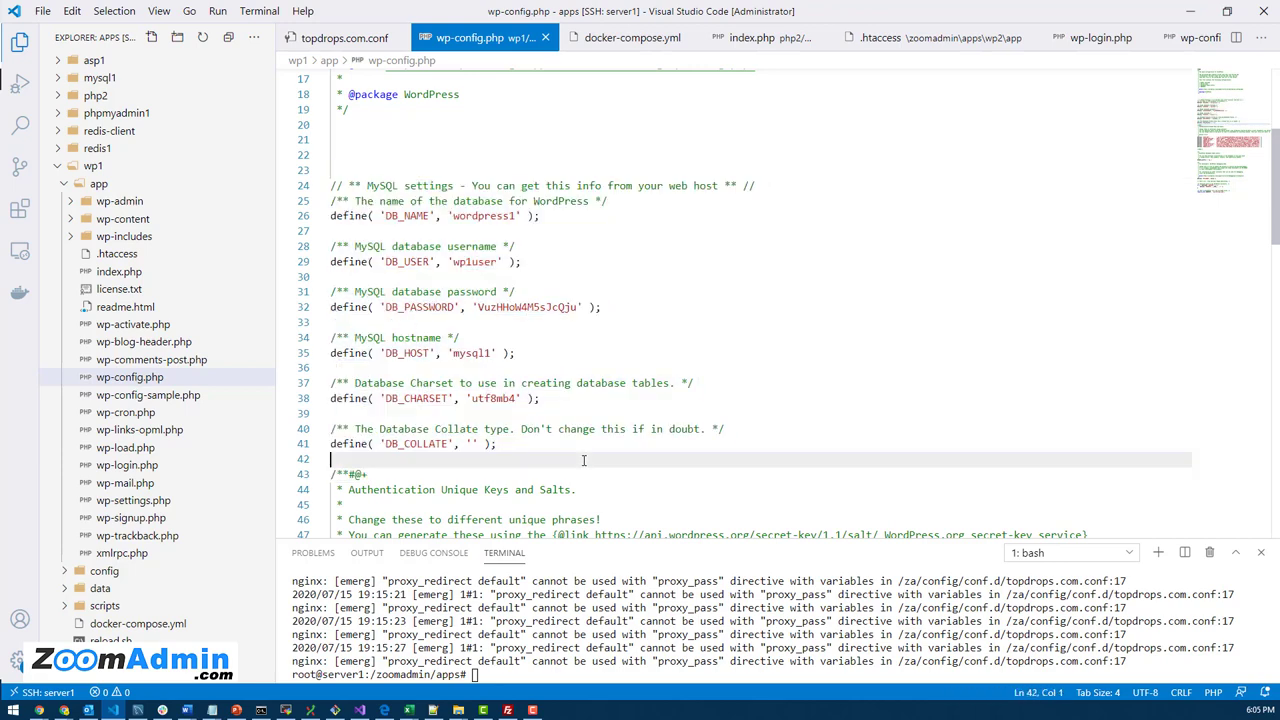
click(543, 372)
drag(543, 372, 332, 185)
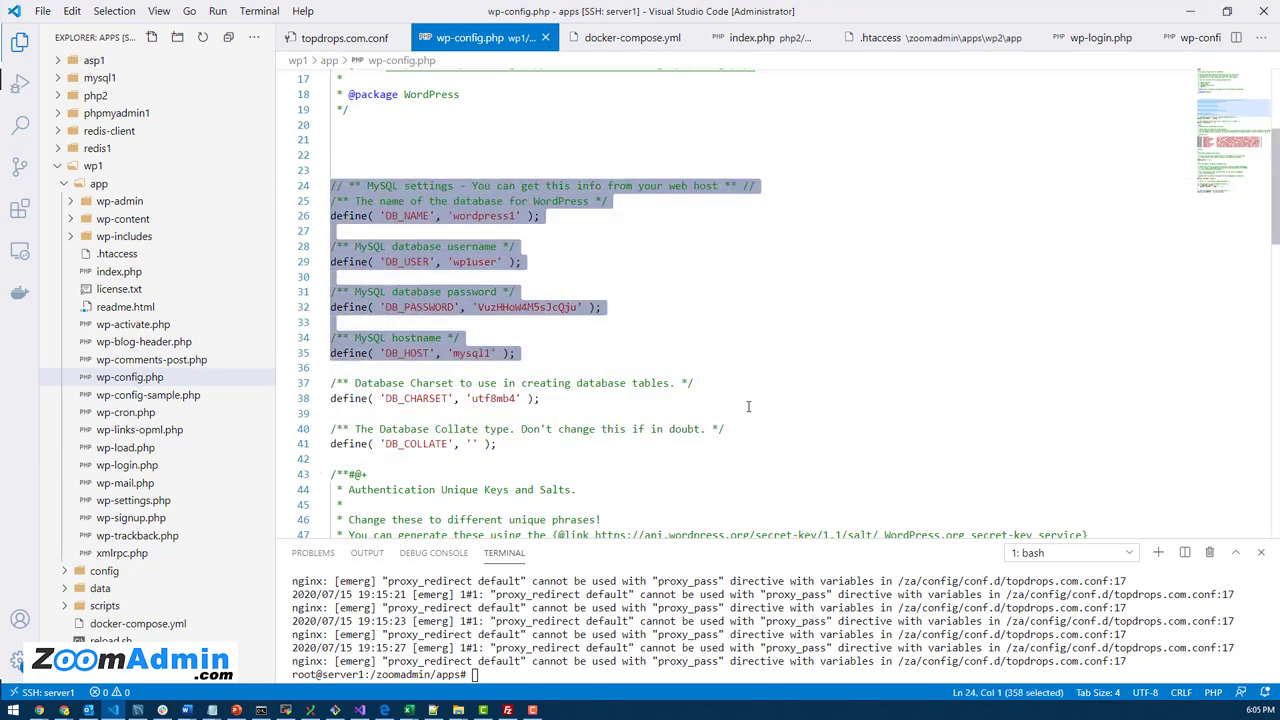
scroll(748, 406, up, 3)
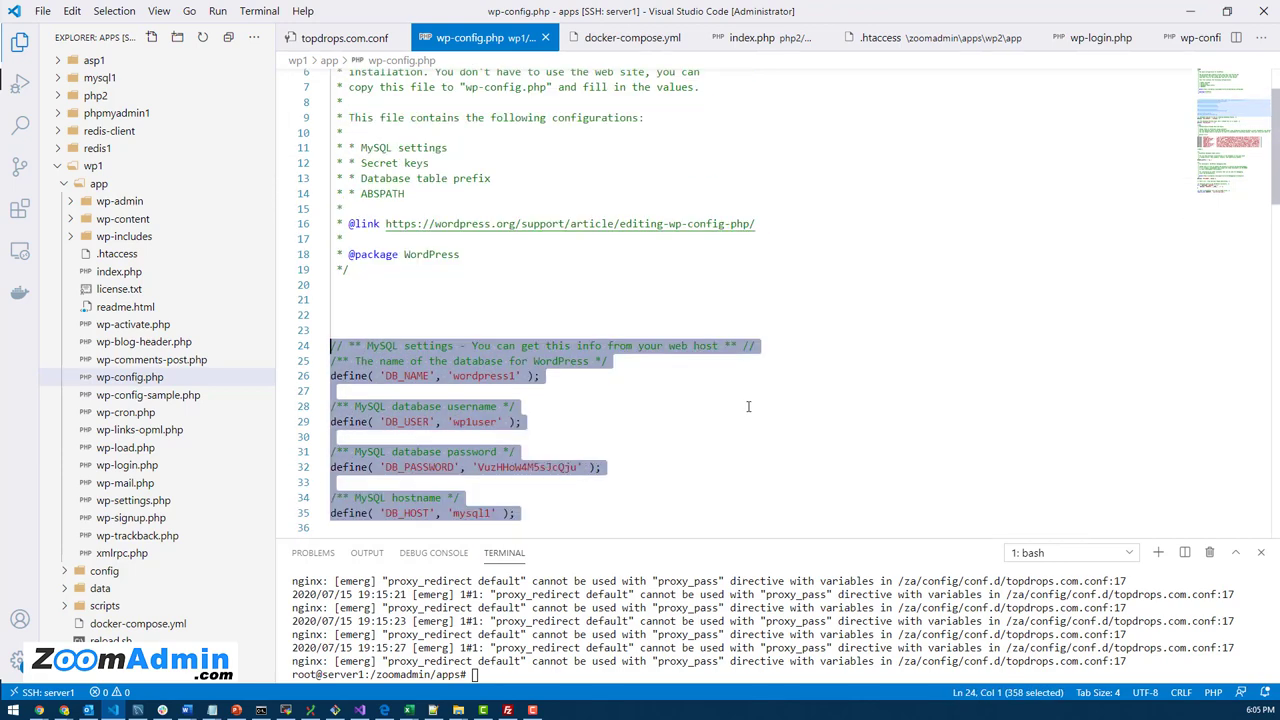
- Paste the Redis define() block on new lines above the MySQL settings, trimming extra blank lines
click(365, 291)
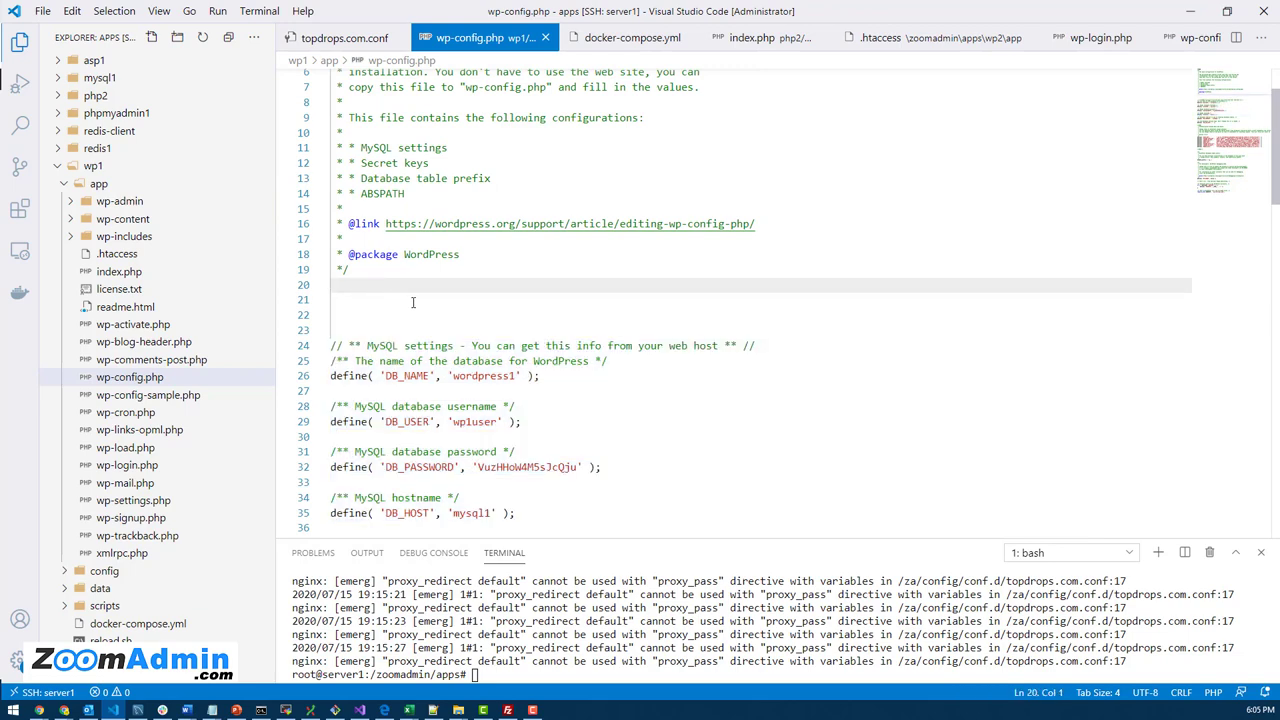
key(Return)
key(Return)
key(Return)
click(390, 306)
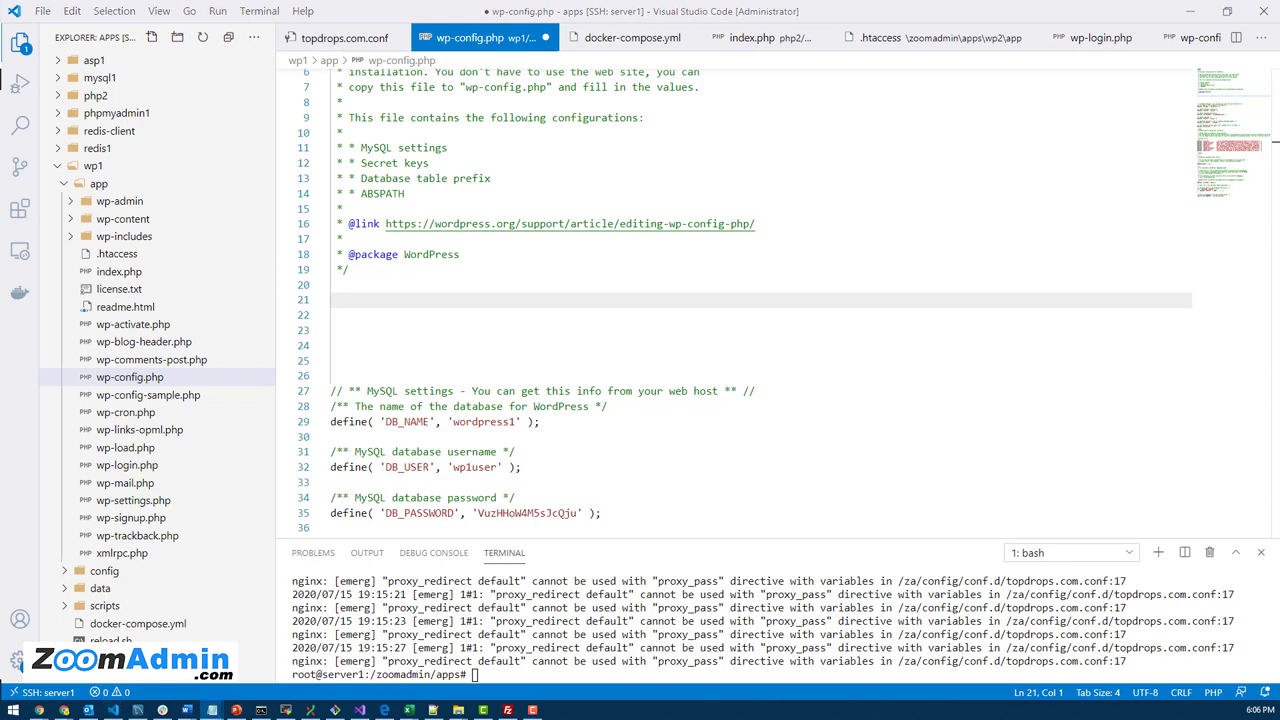
click(478, 312)
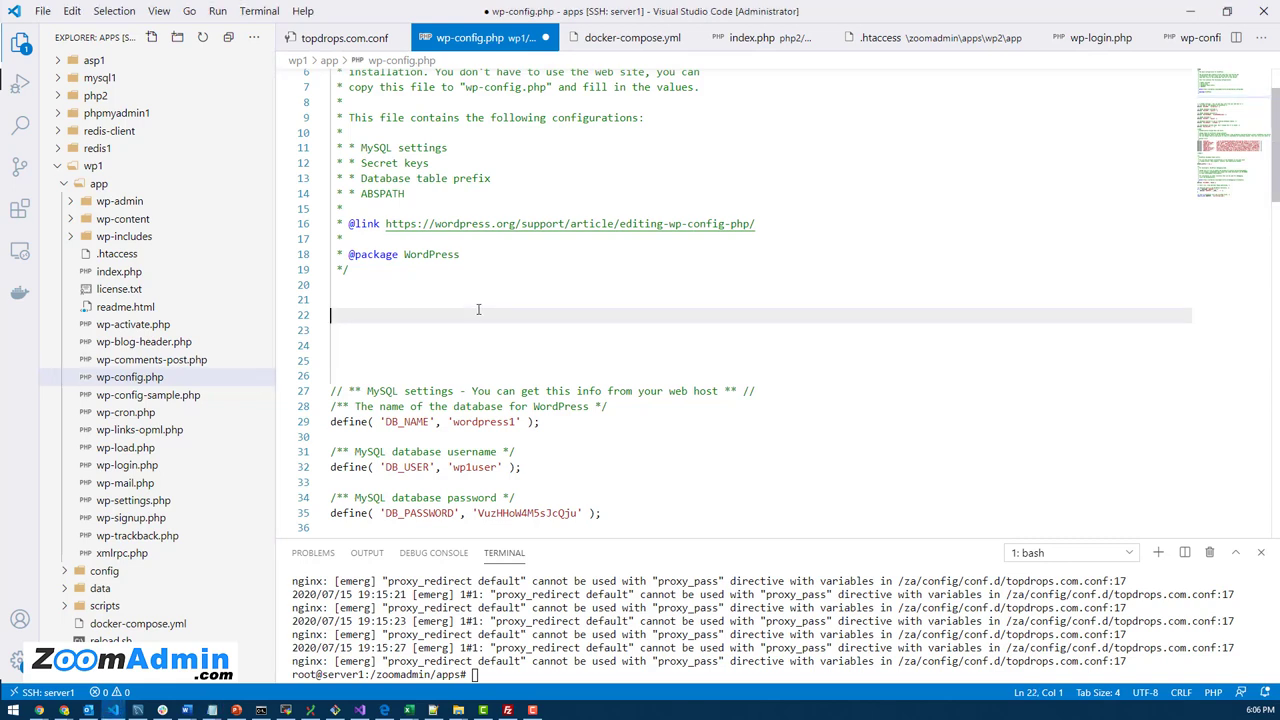
click(380, 300)
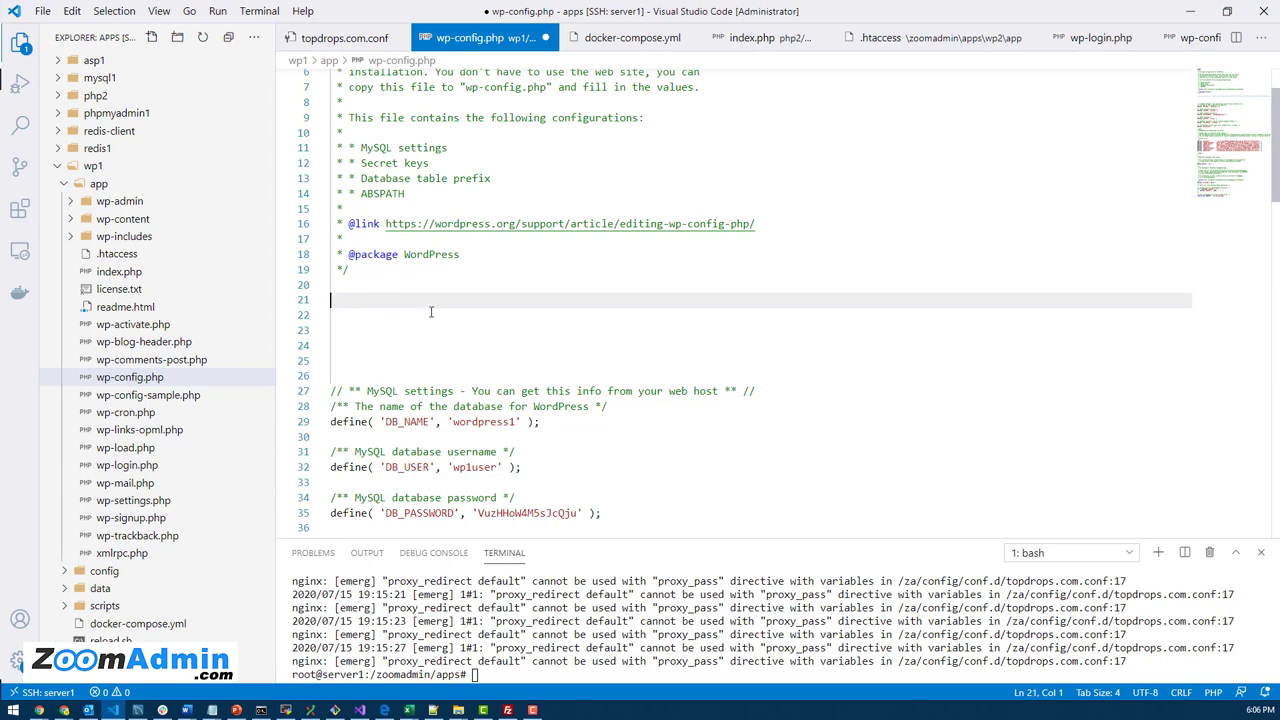
key(ctrl+v)
key(Delete)
key(Delete)
key(Delete)
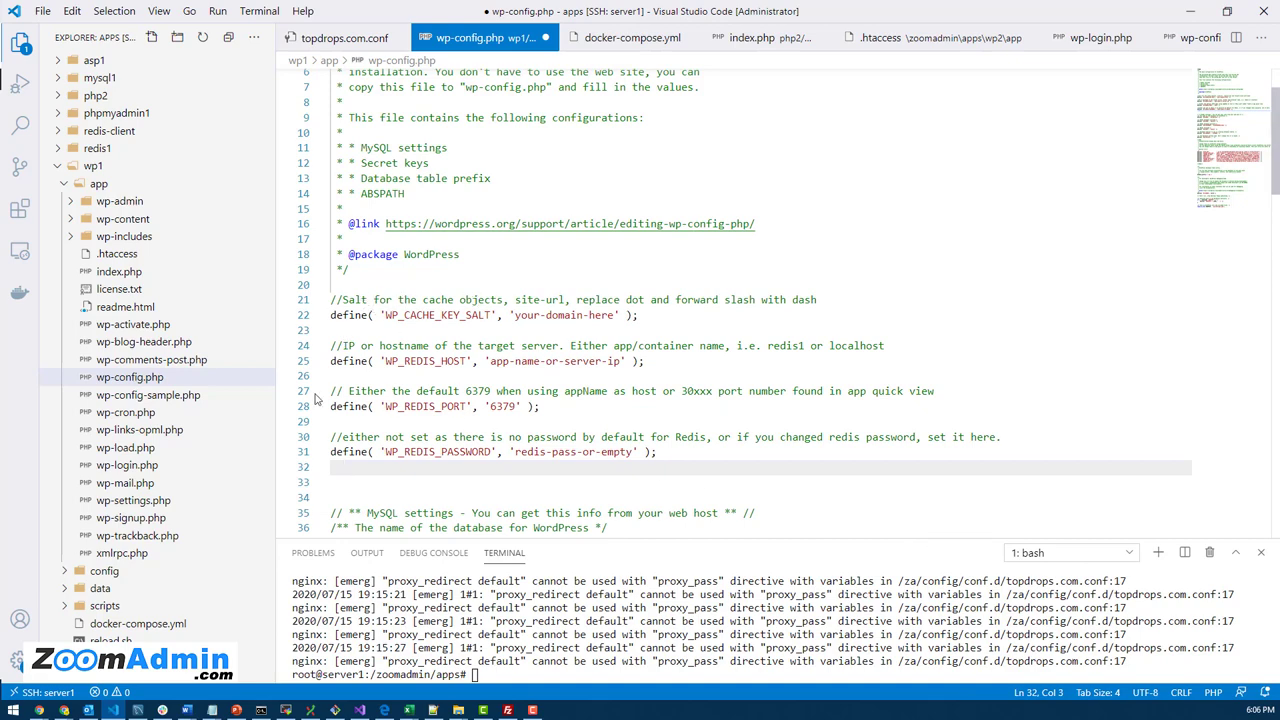
click(403, 315)
click(391, 361)
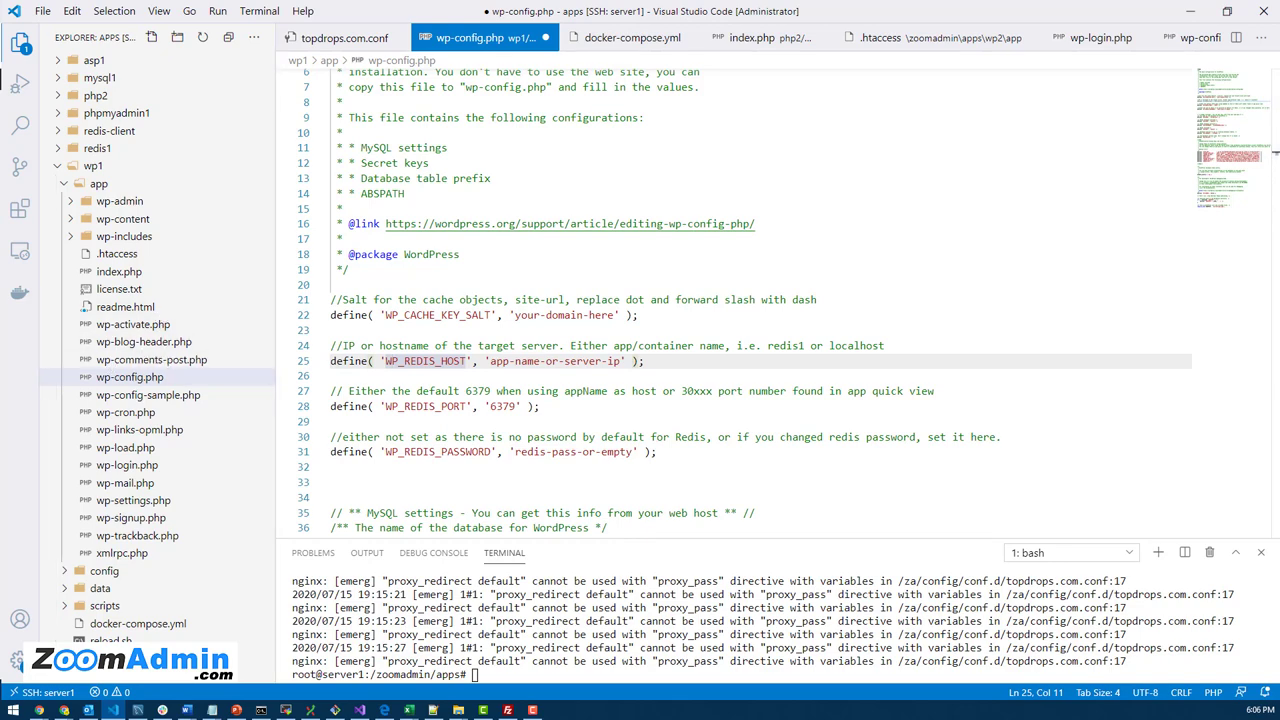
key(alt+Tab)
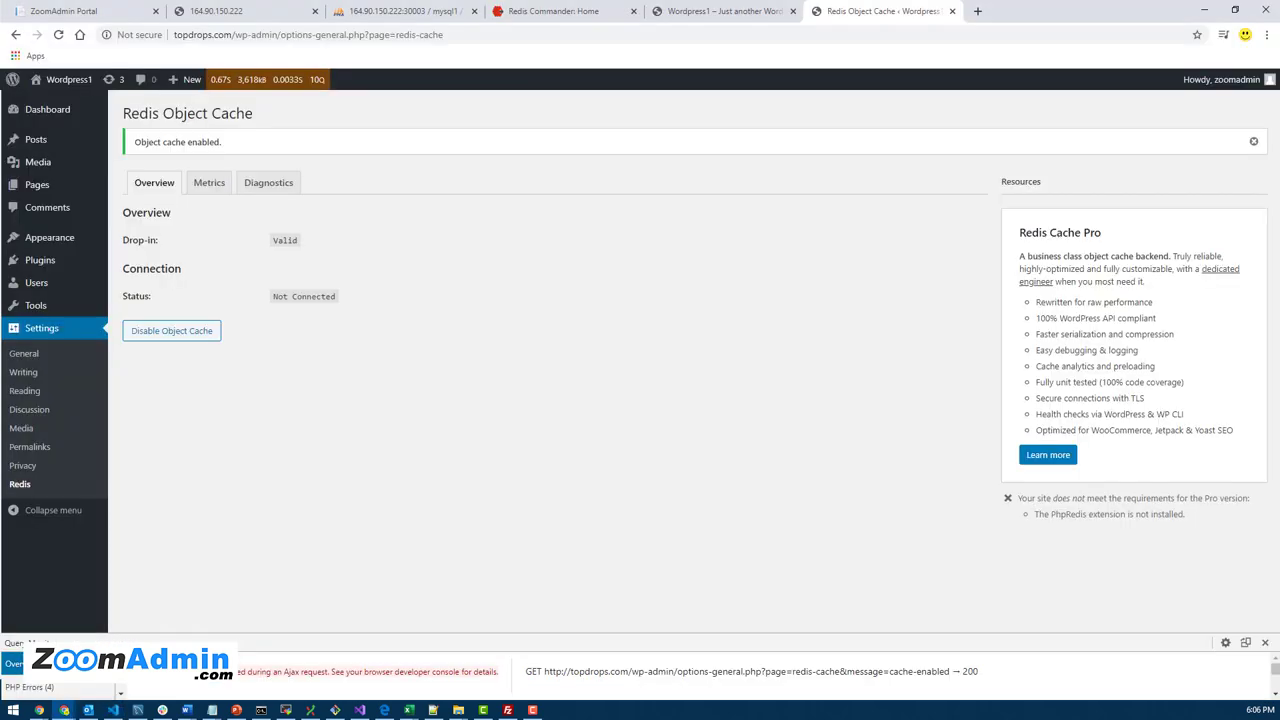
click(572, 12)
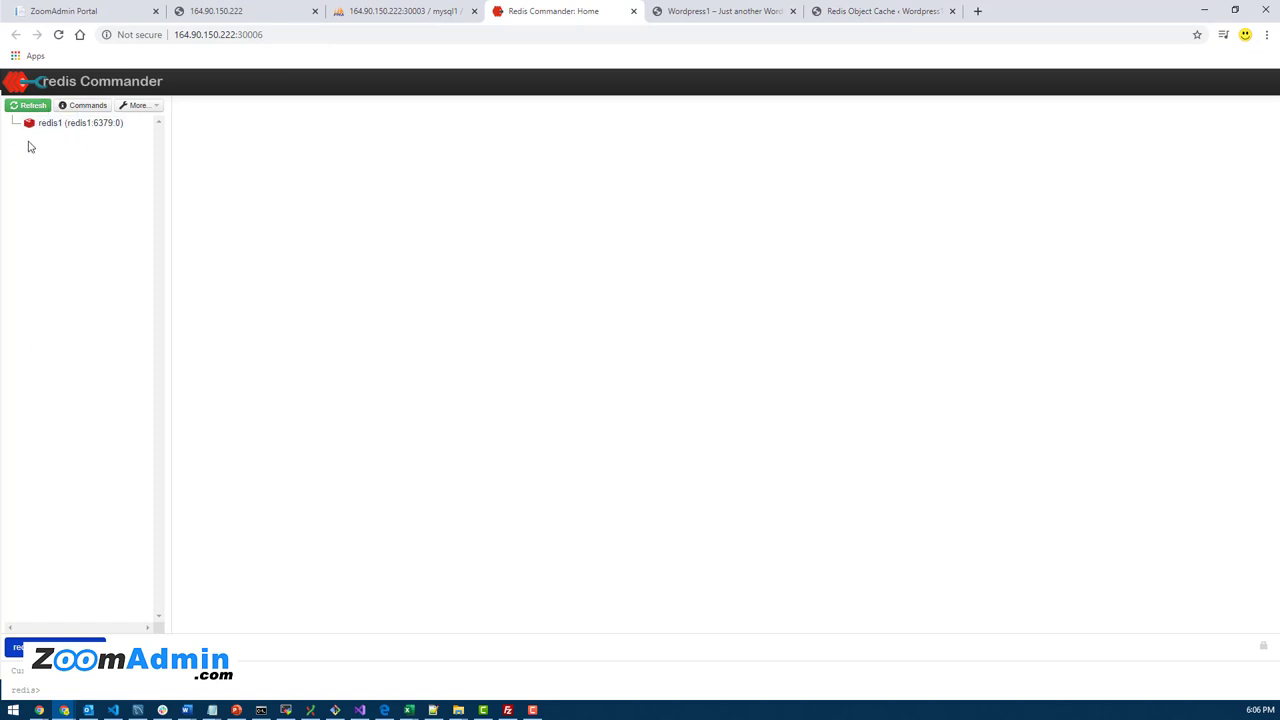
key(alt+Tab)
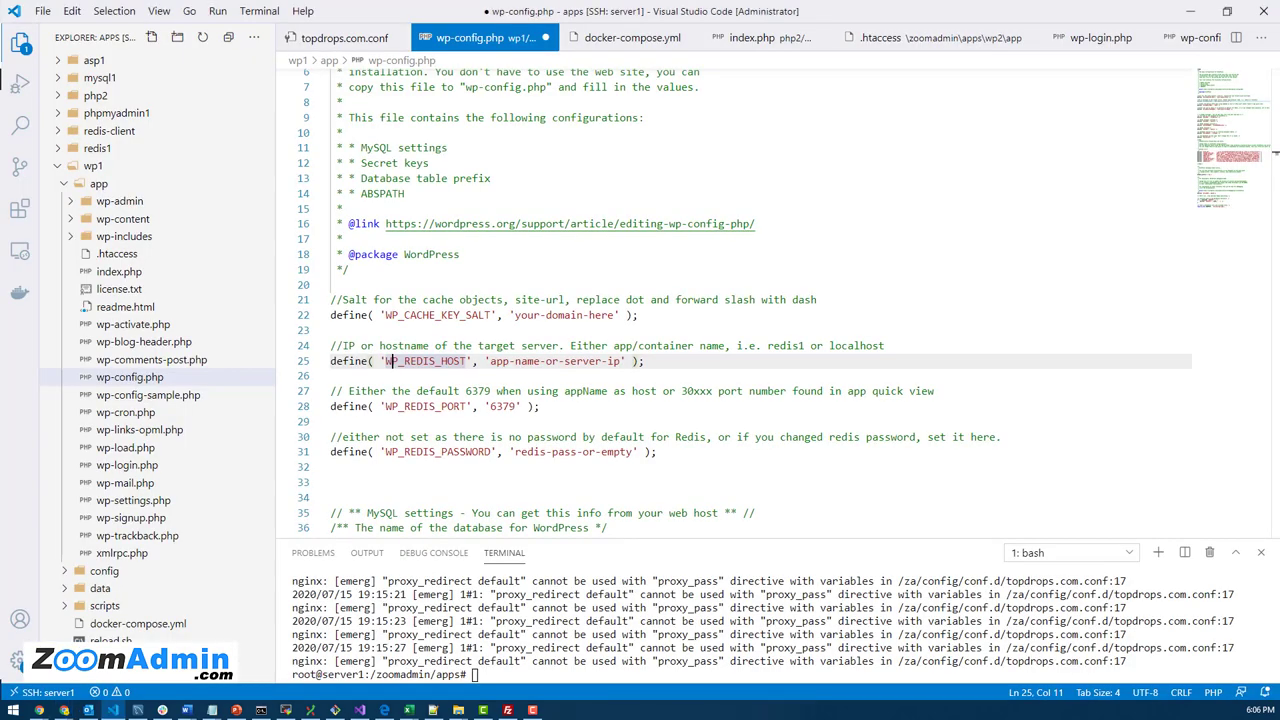
- Replace the 'your-domain-here' salt with 'topdrops-com-', save, and select the host placeholder
click(614, 315)
drag(614, 315, 514, 315)
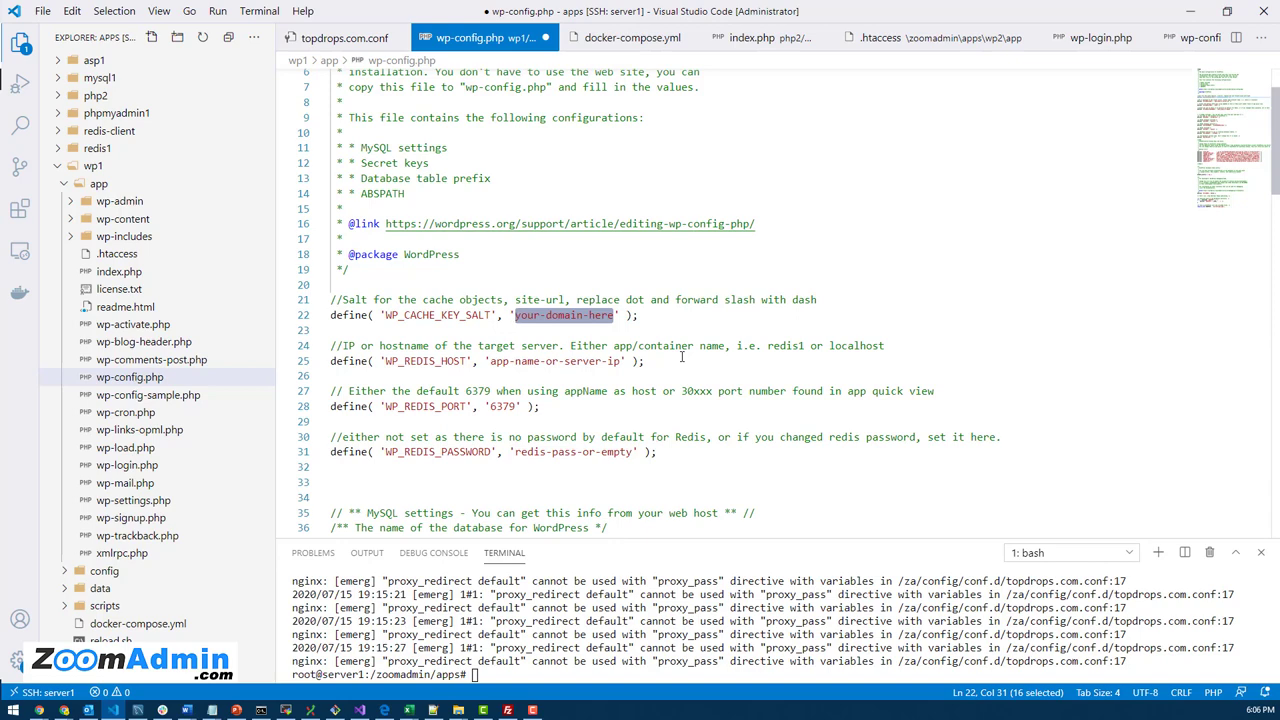
text(top)
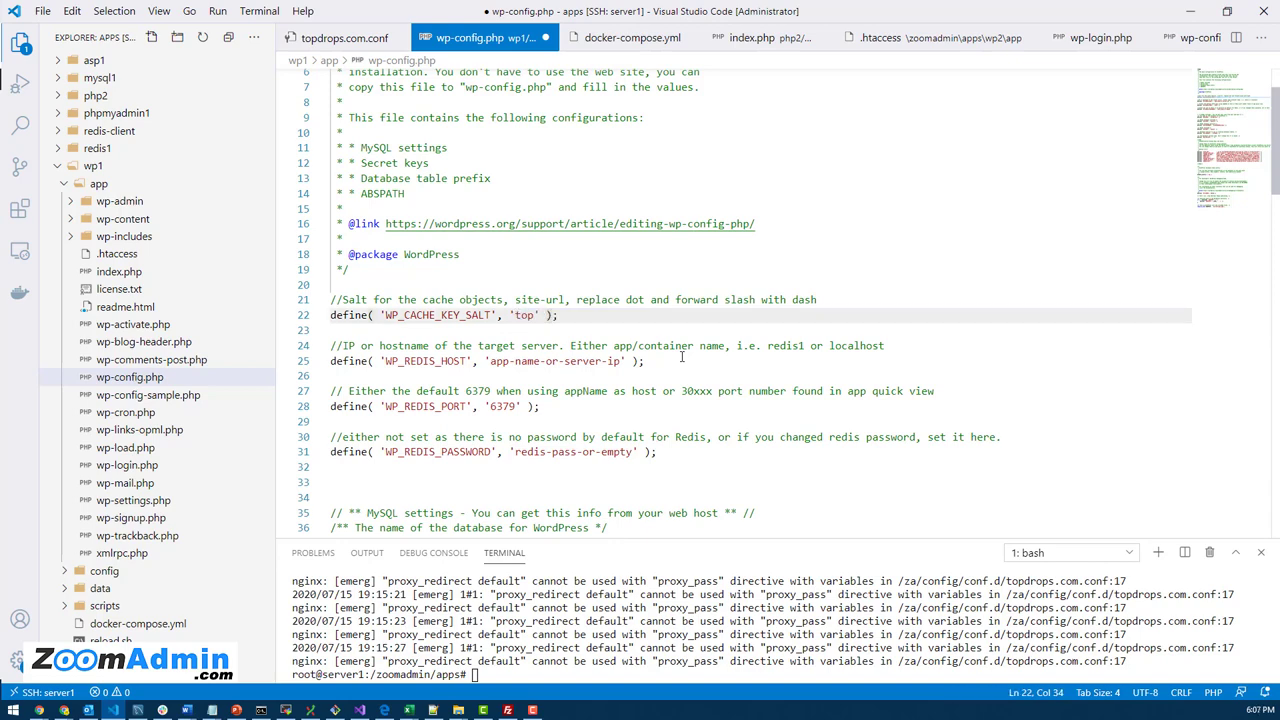
text(drops-com-)
drag(514, 315, 596, 315)
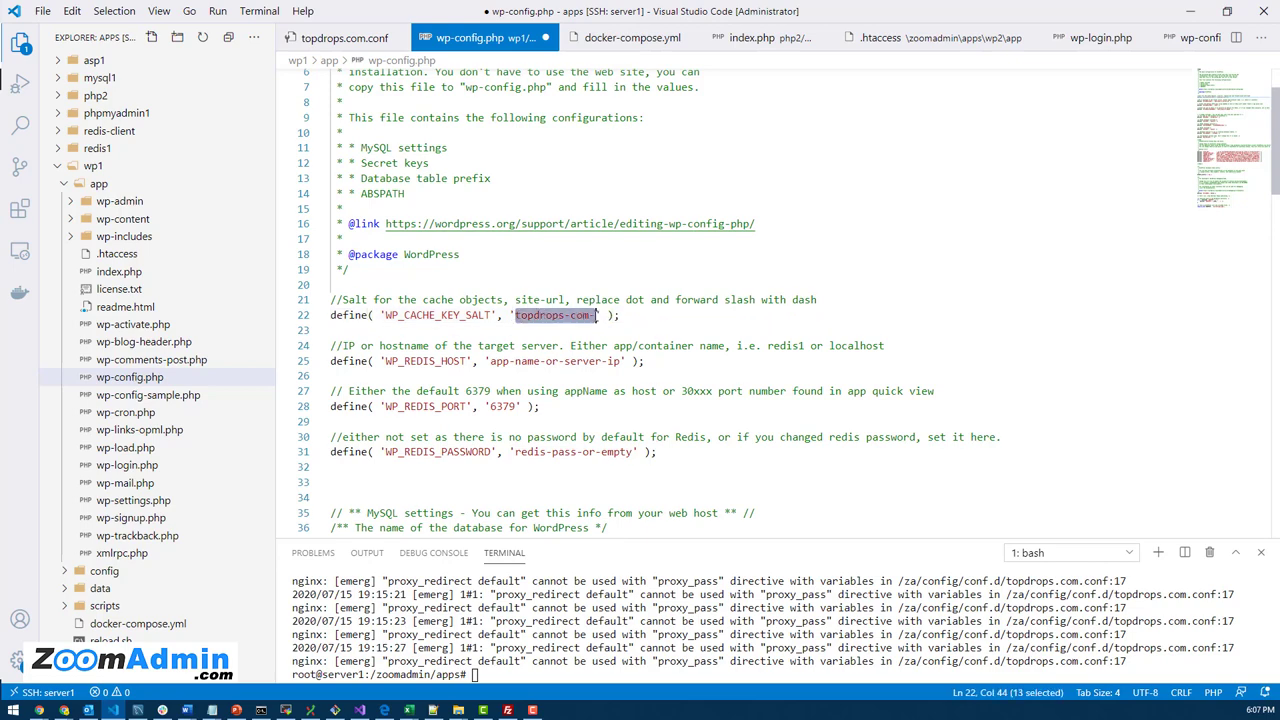
click(596, 315)
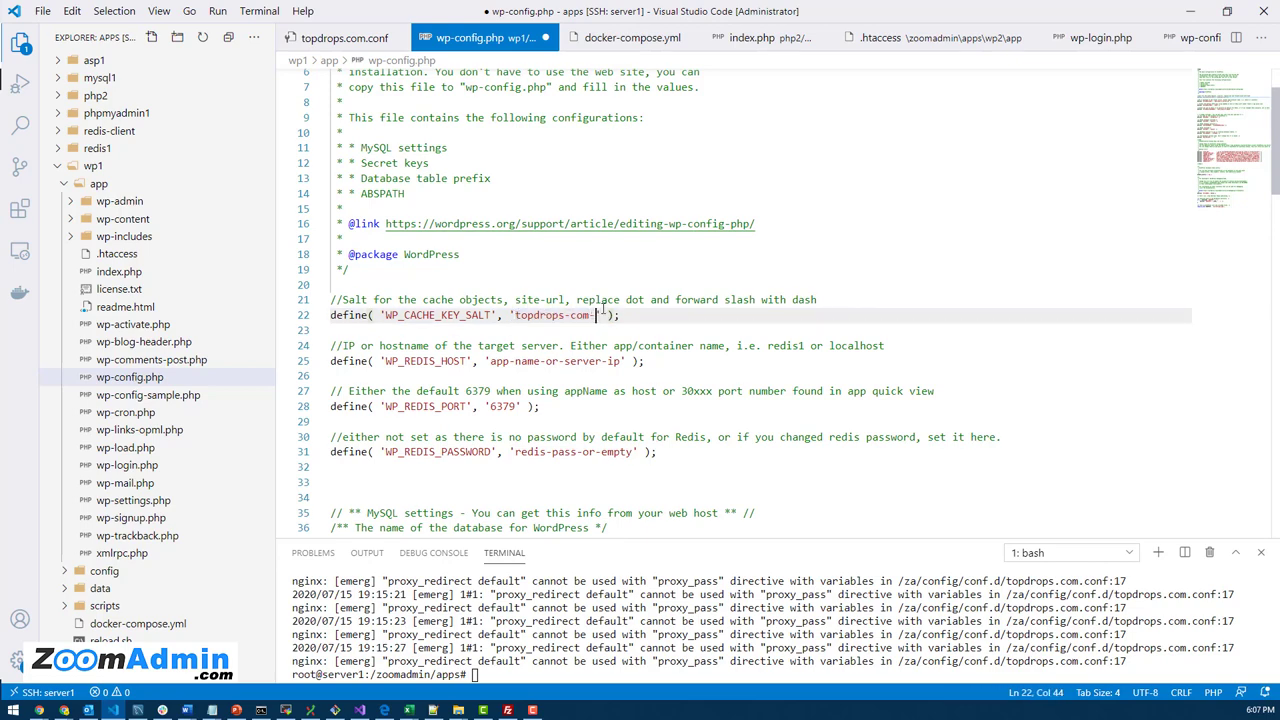
click(510, 300)
key(ctrl+s)
click(536, 315)
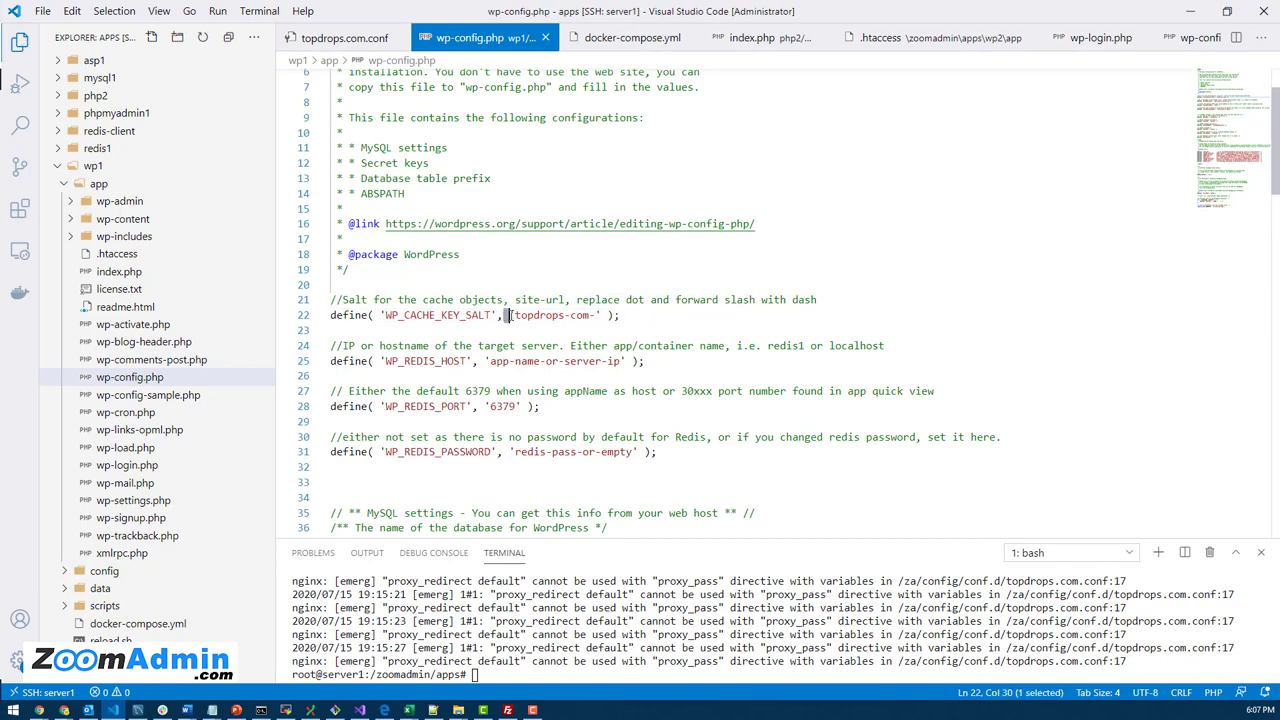
drag(490, 361, 621, 362)
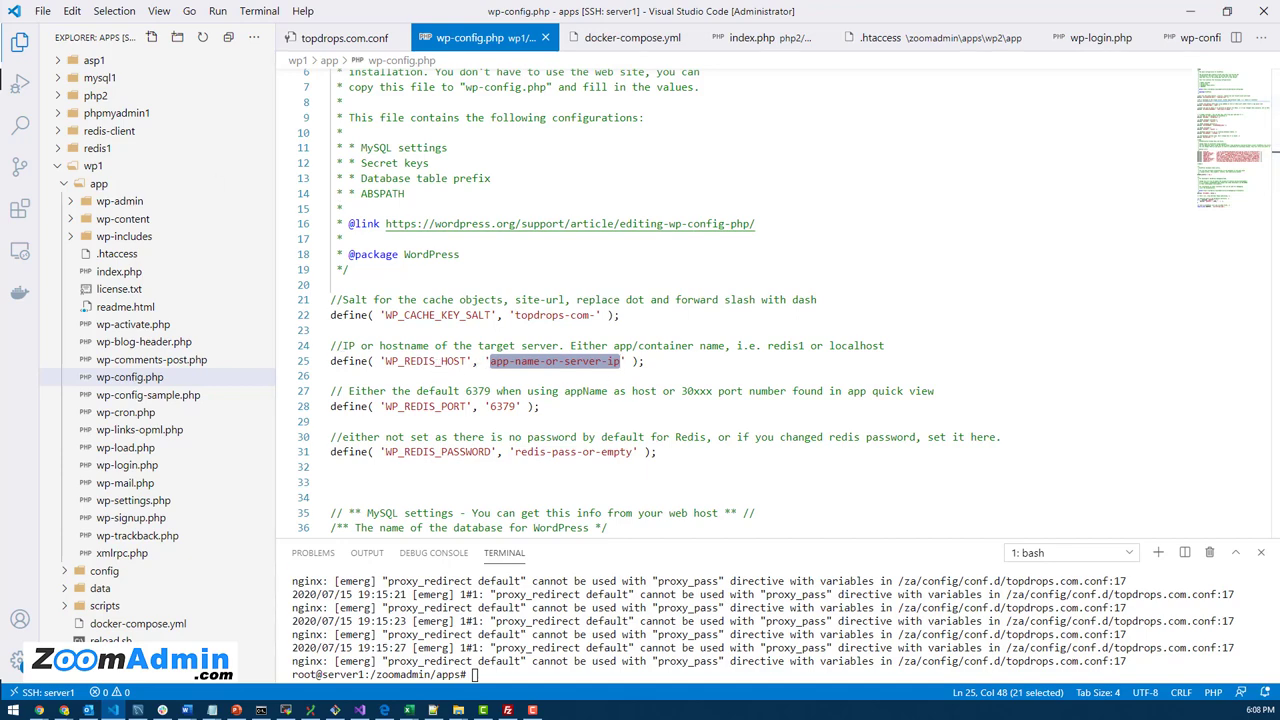
key(alt+Tab)
click(97, 7)
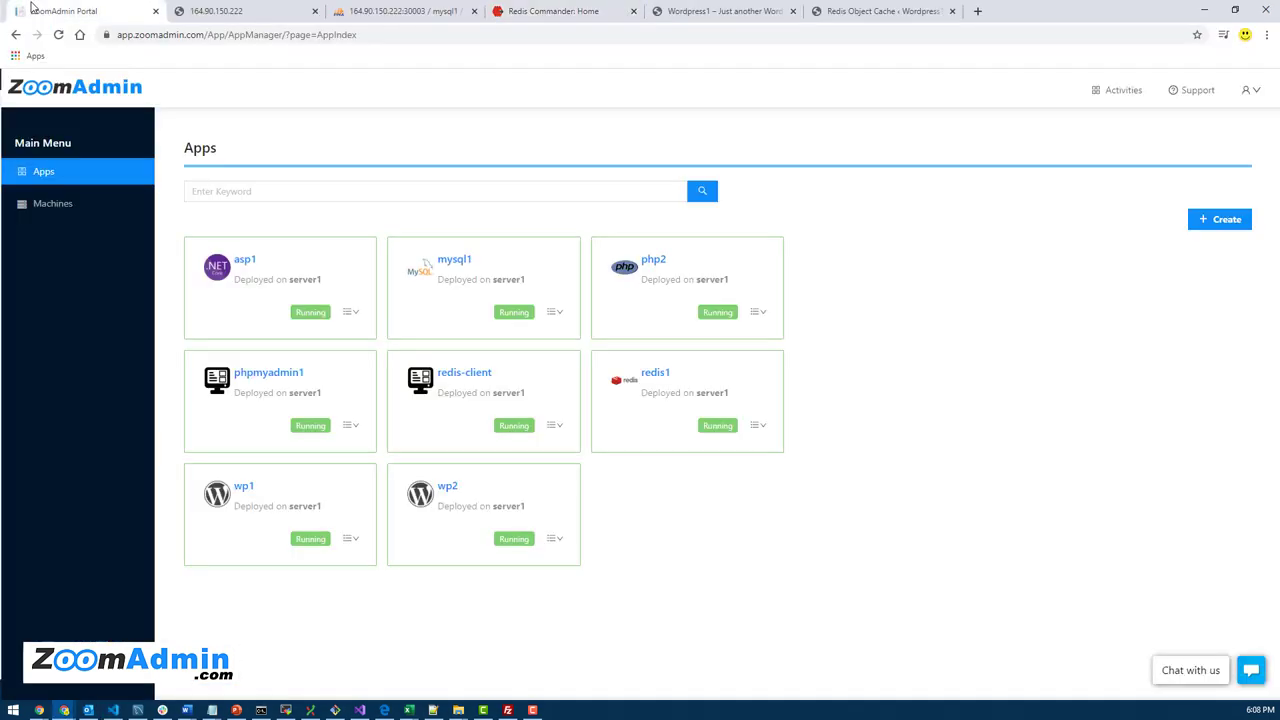
double_click(720, 391)
click(306, 508)
double_click(306, 508)
key(alt+Tab)
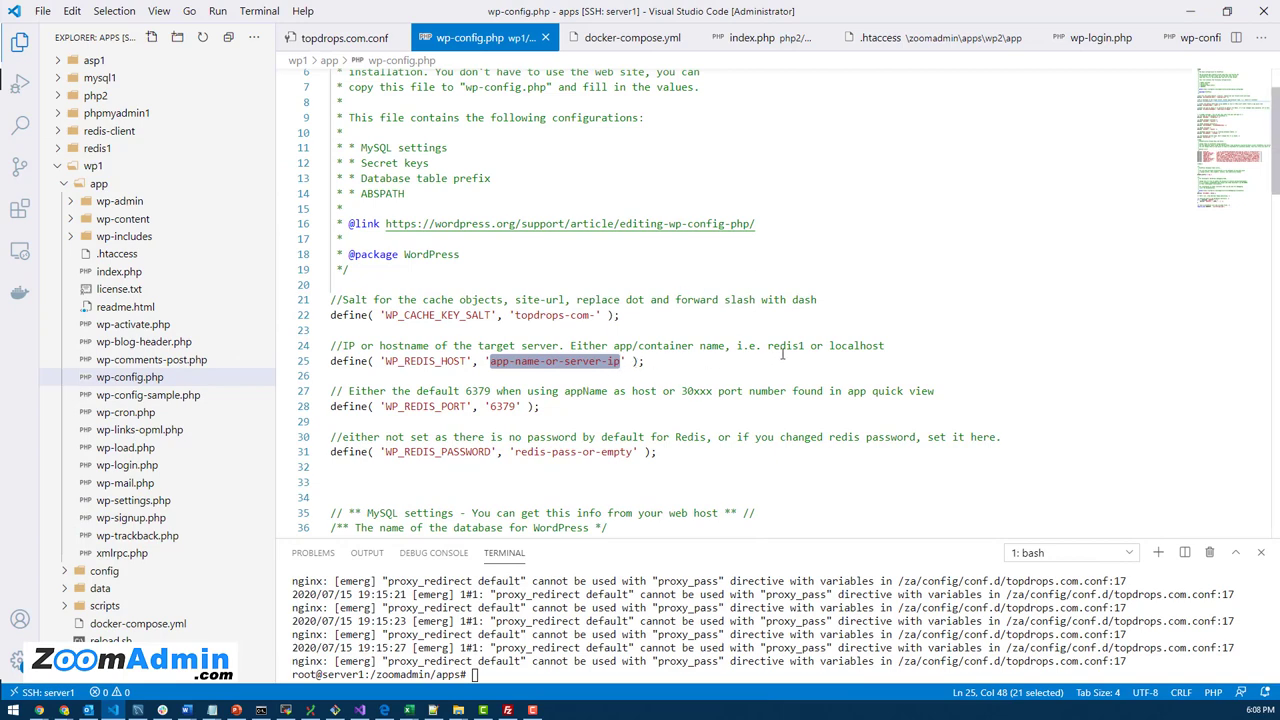
drag(805, 346, 768, 346)
drag(621, 361, 490, 361)
text(redis1)
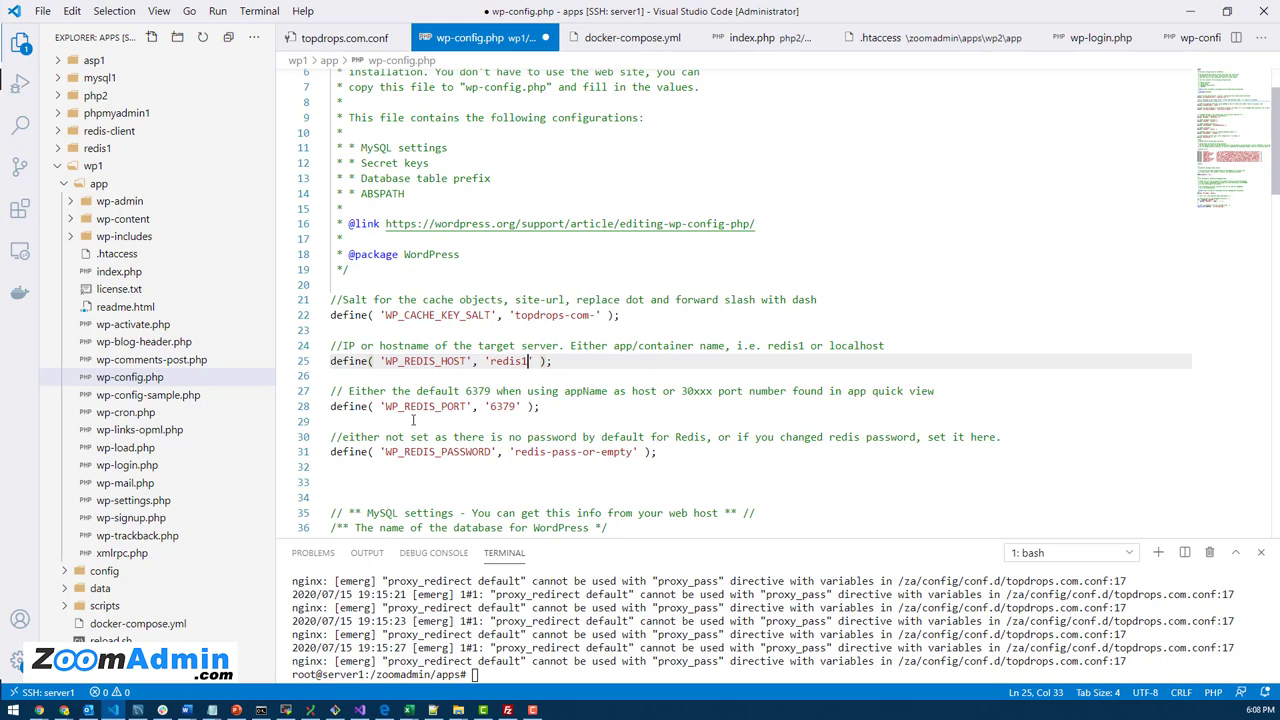
double_click(510, 362)
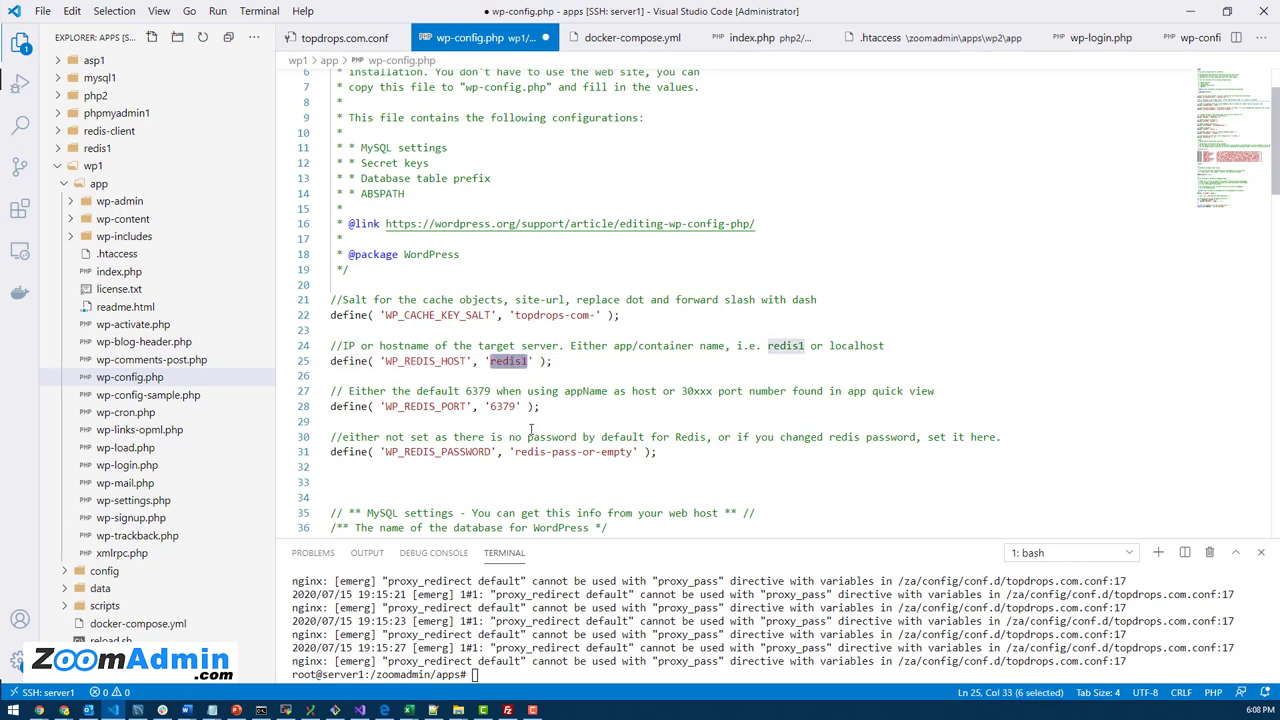
double_click(505, 407)
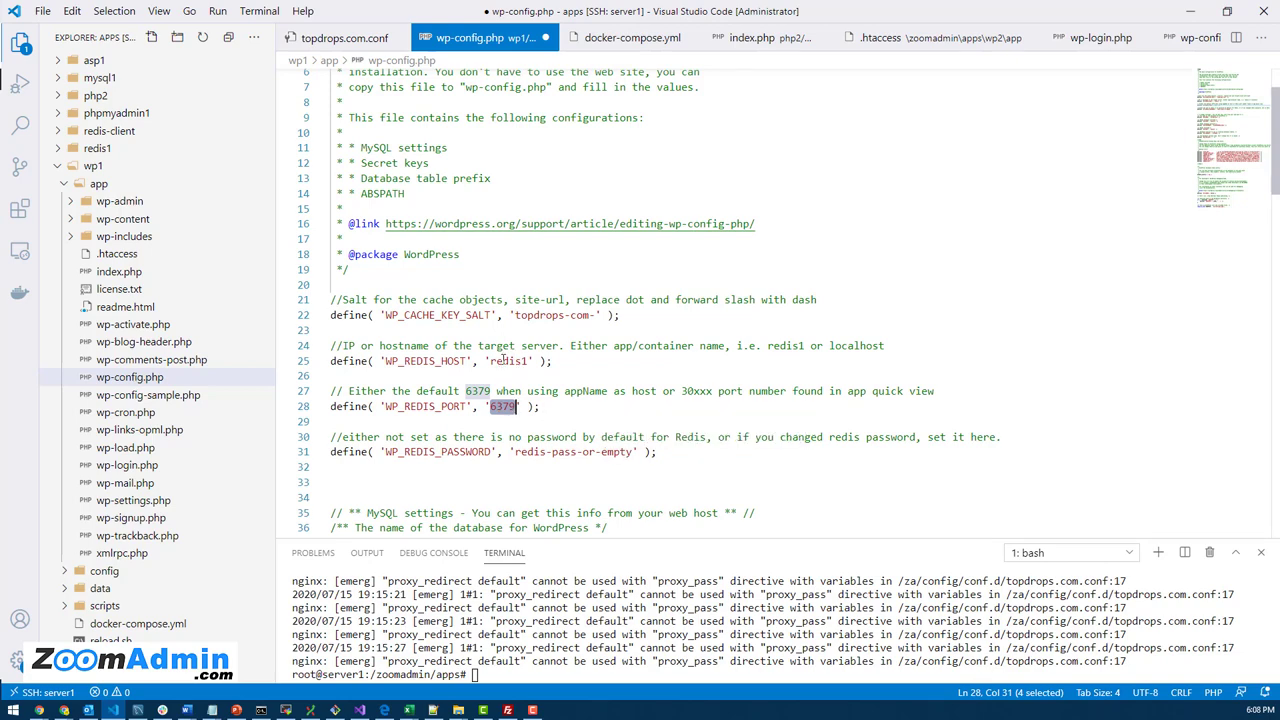
double_click(504, 361)
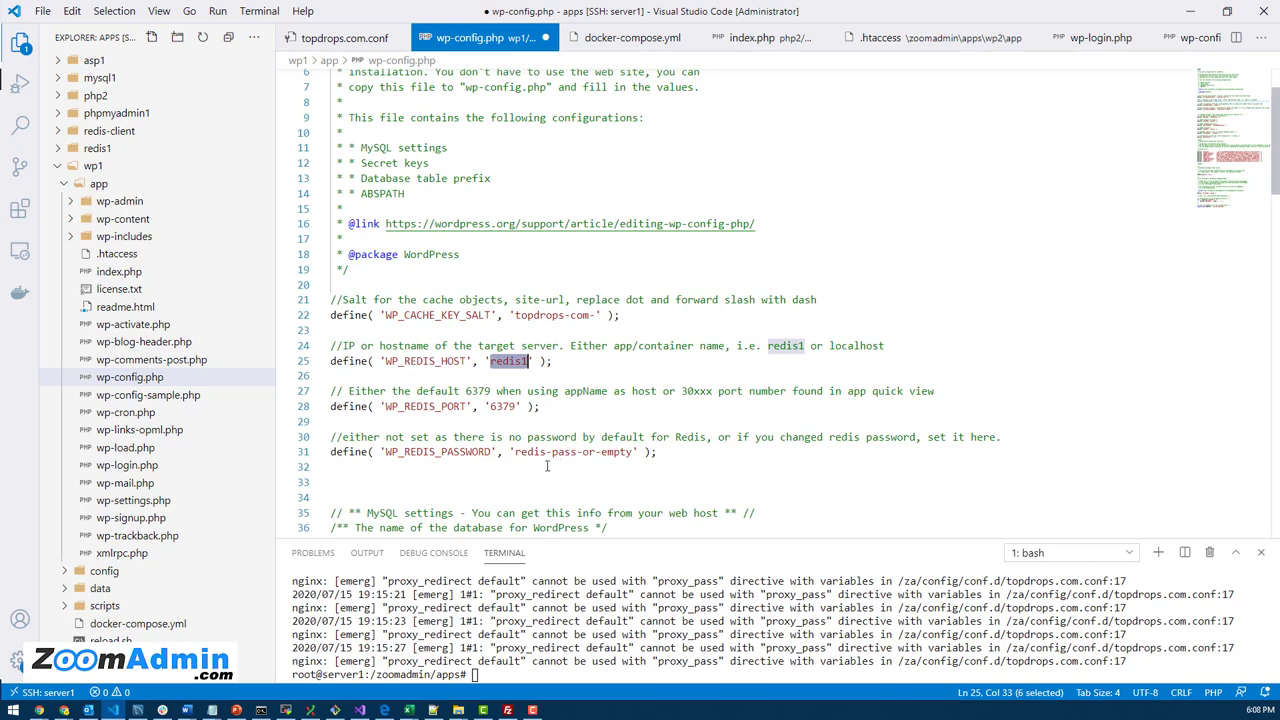
double_click(500, 406)
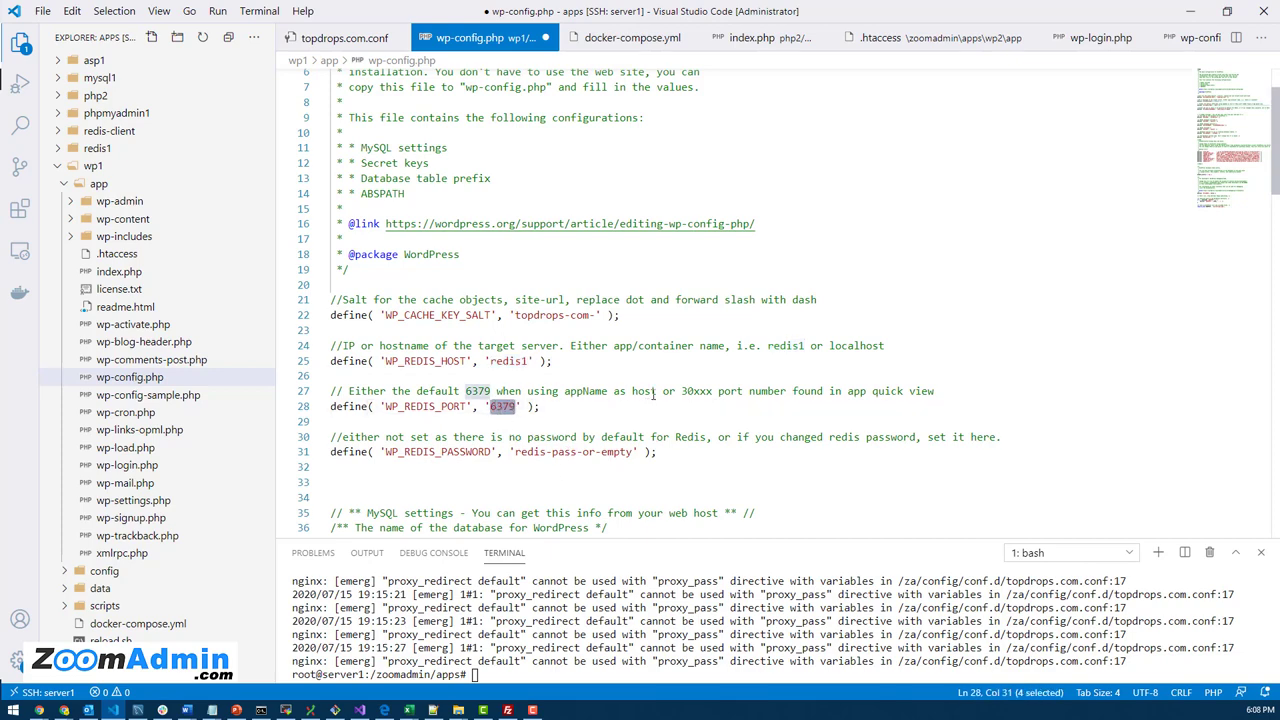
drag(681, 391, 717, 391)
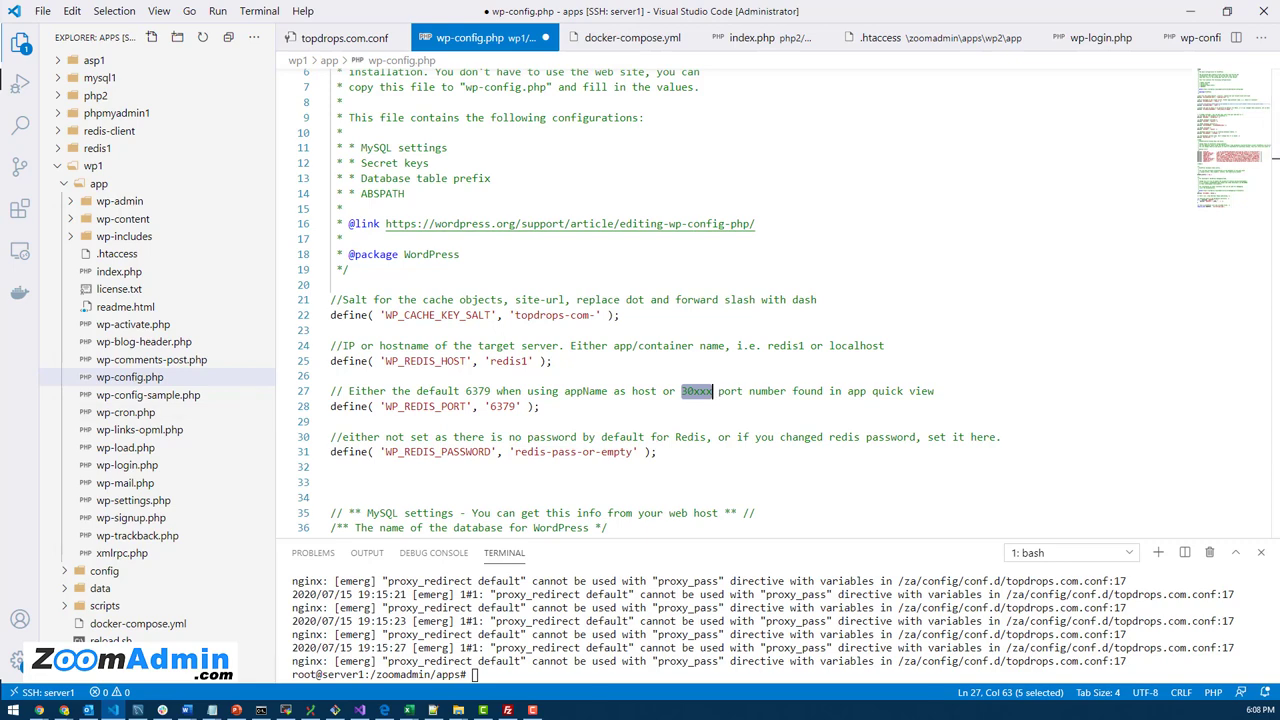
click(63, 710)
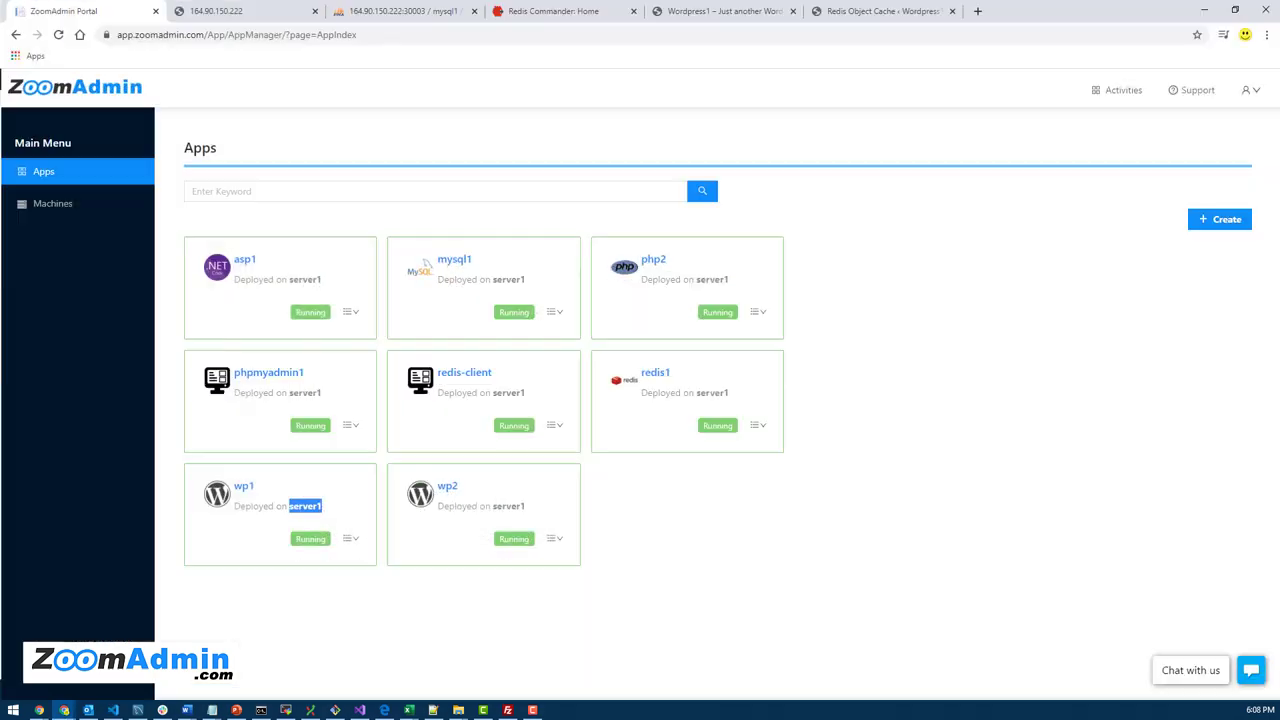
click(654, 374)
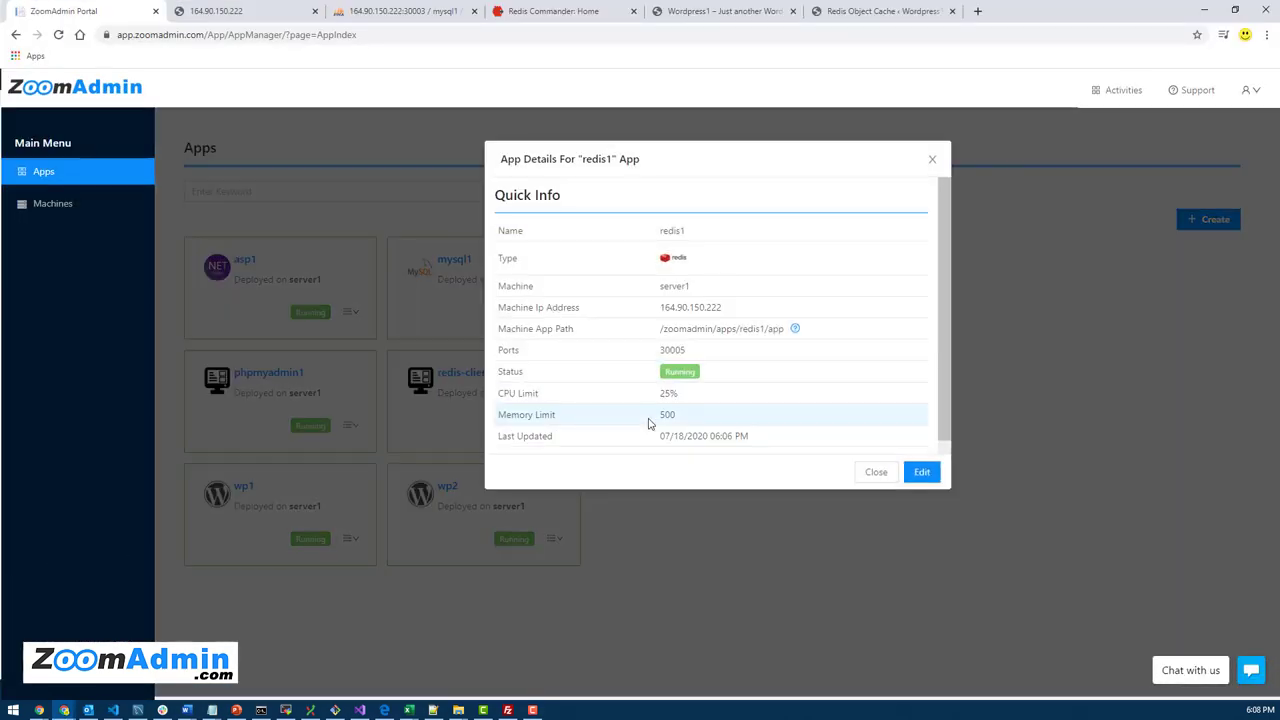
double_click(674, 350)
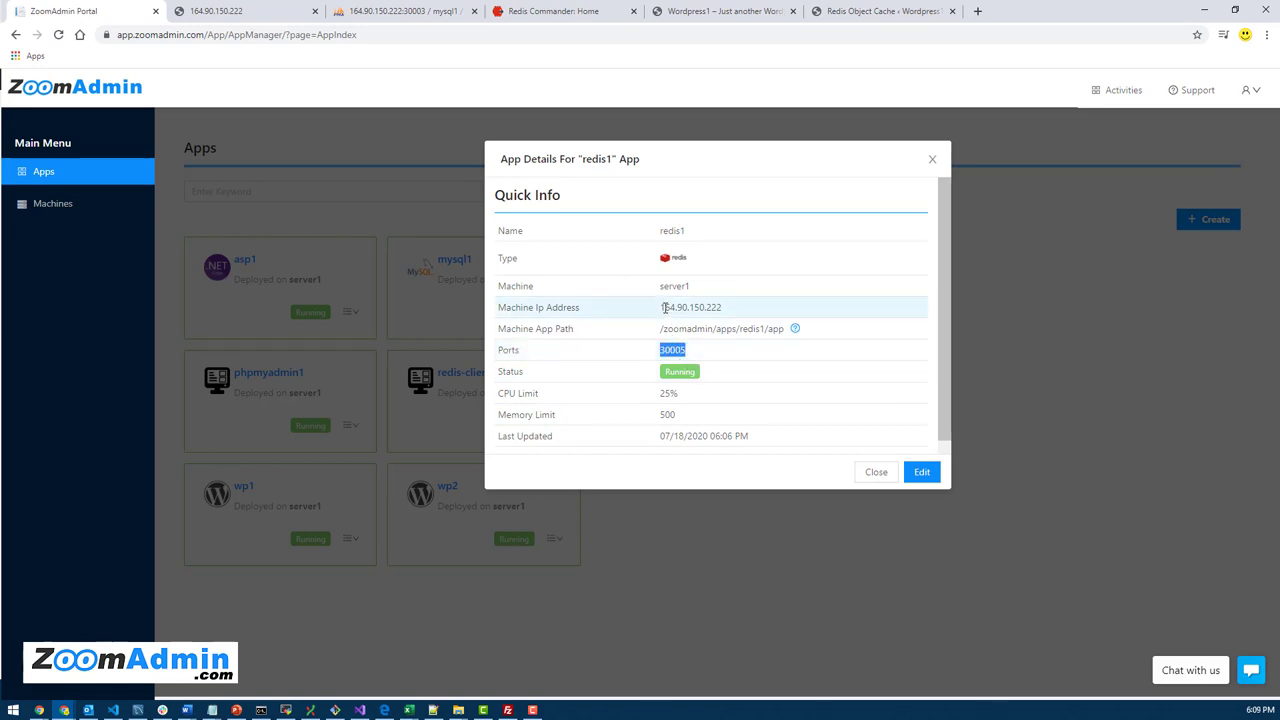
double_click(664, 307)
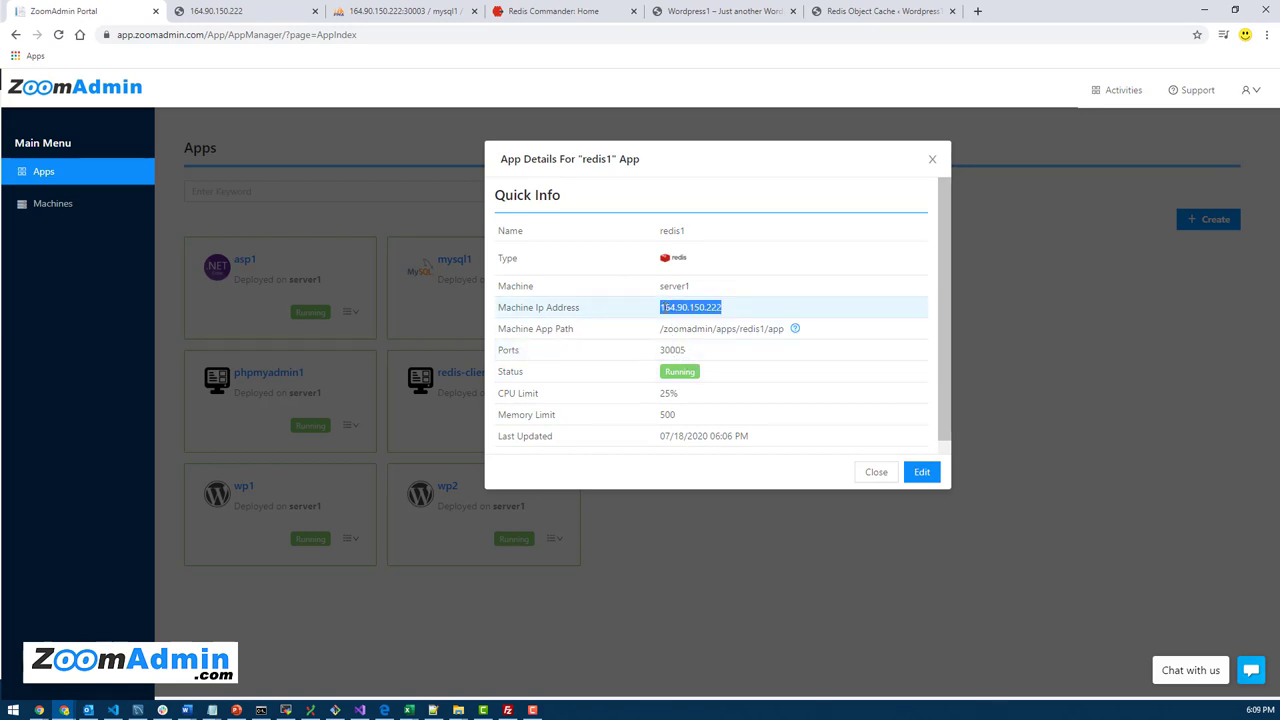
click(931, 162)
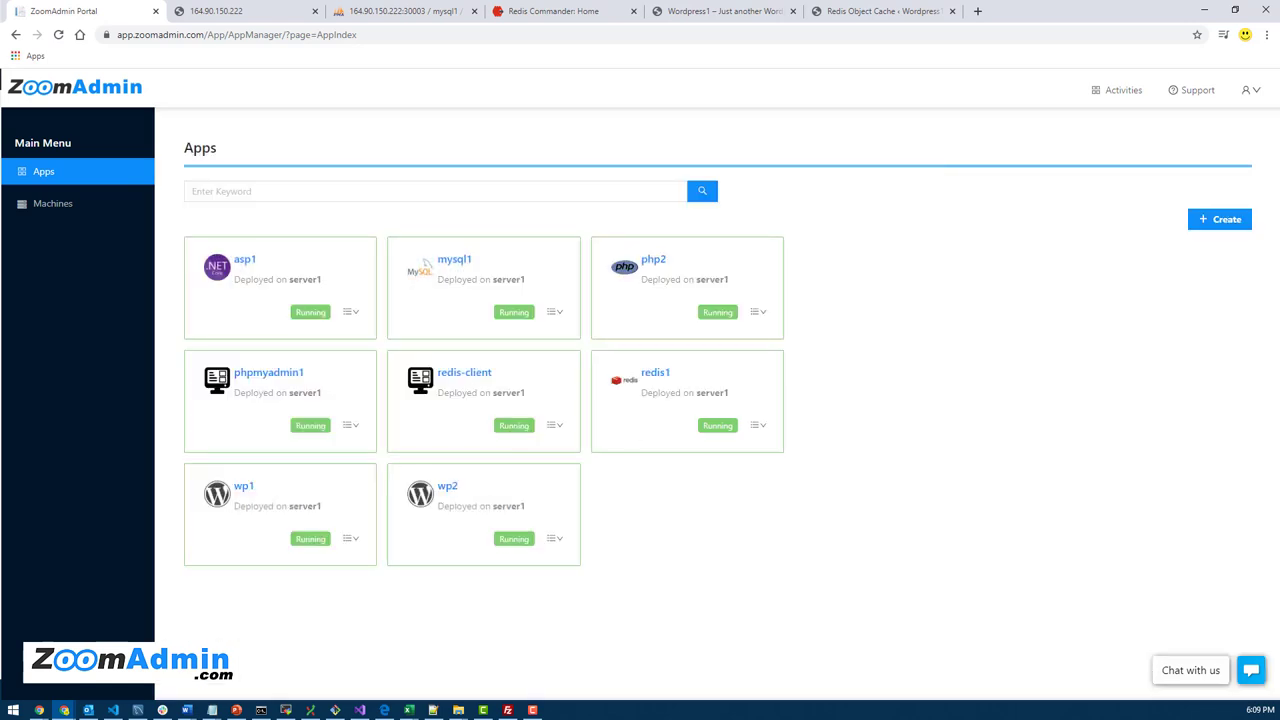
key(alt+Tab)
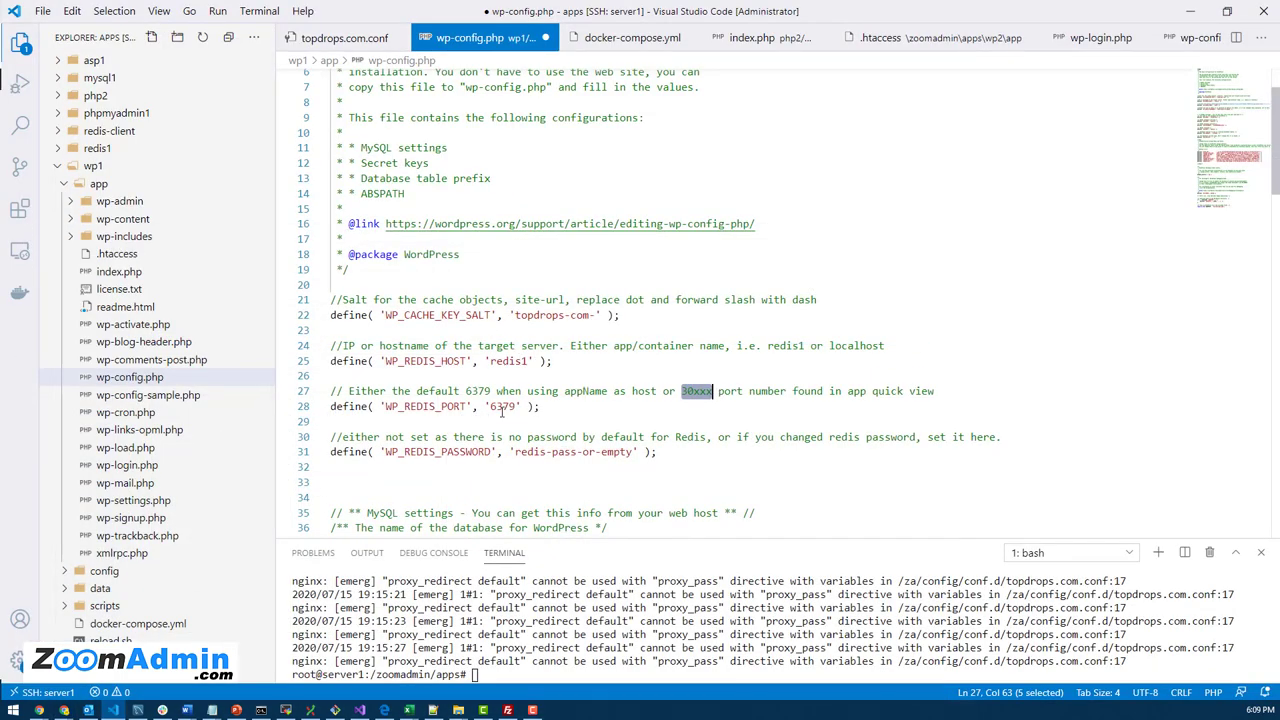
- Paste the Redis password over 'redis-pass-or-empty', delete blank line 33, and save wp-config.php
click(504, 407)
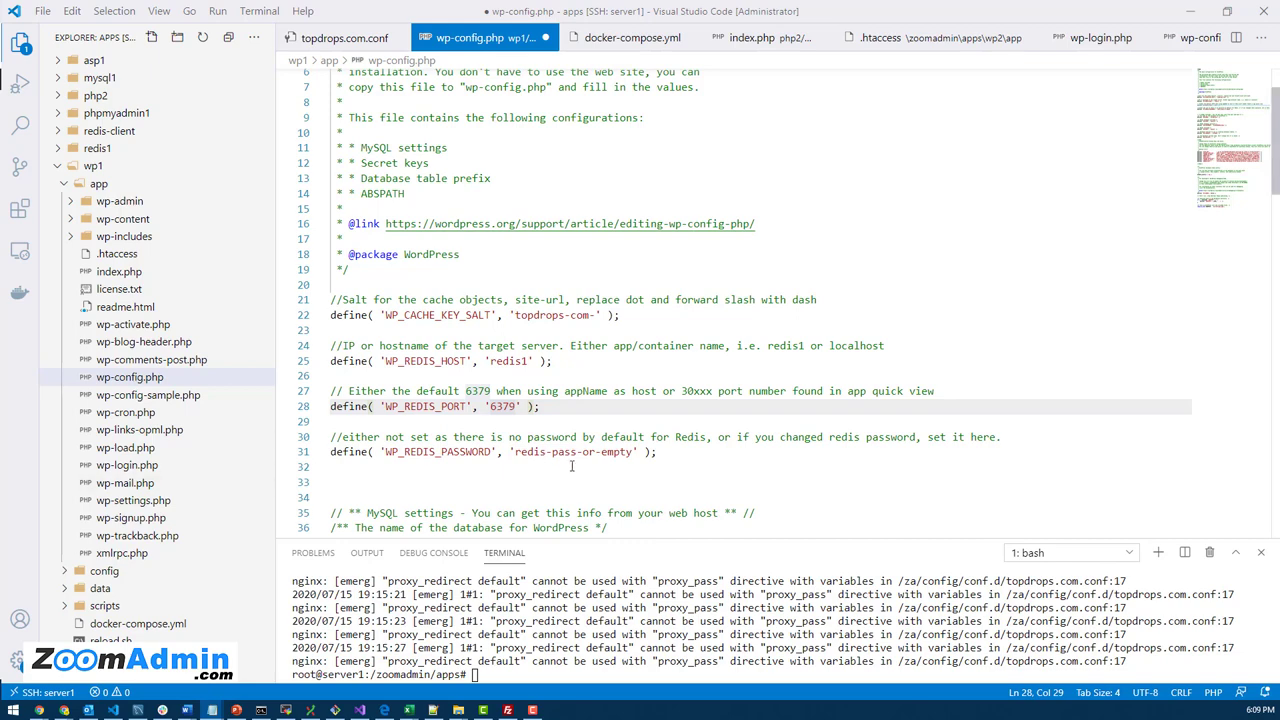
drag(632, 452, 516, 452)
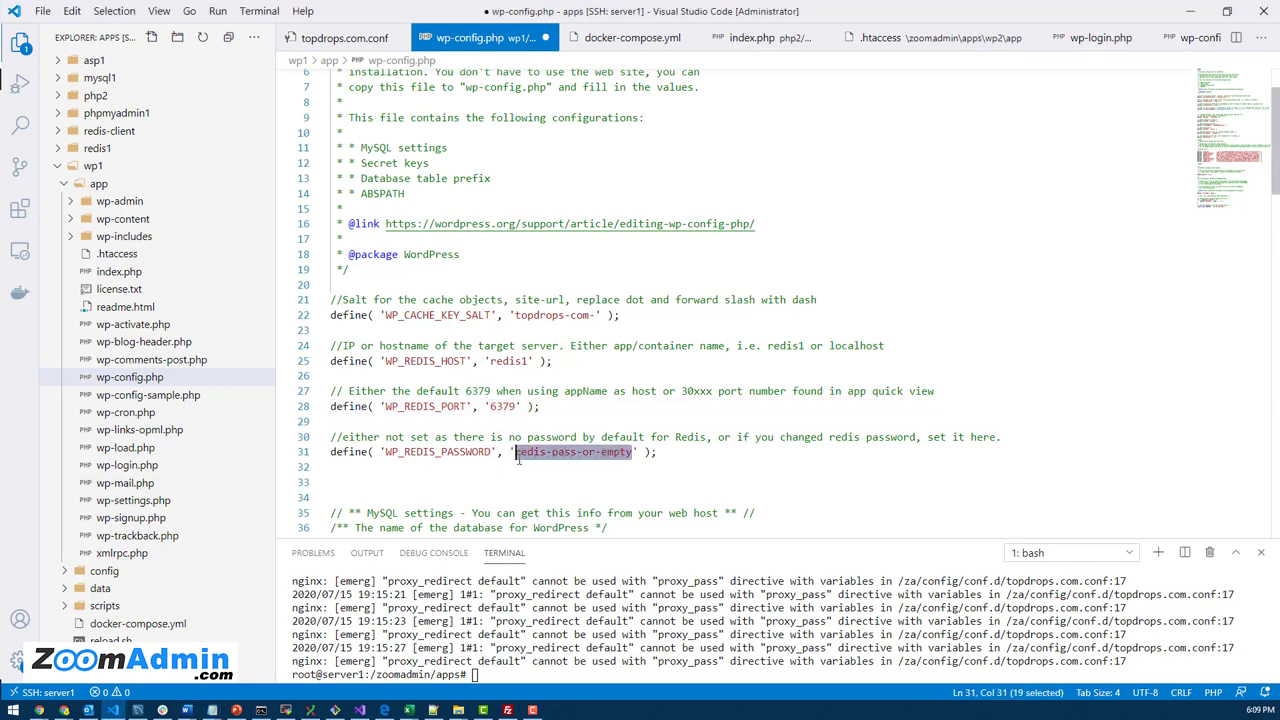
click(443, 477)
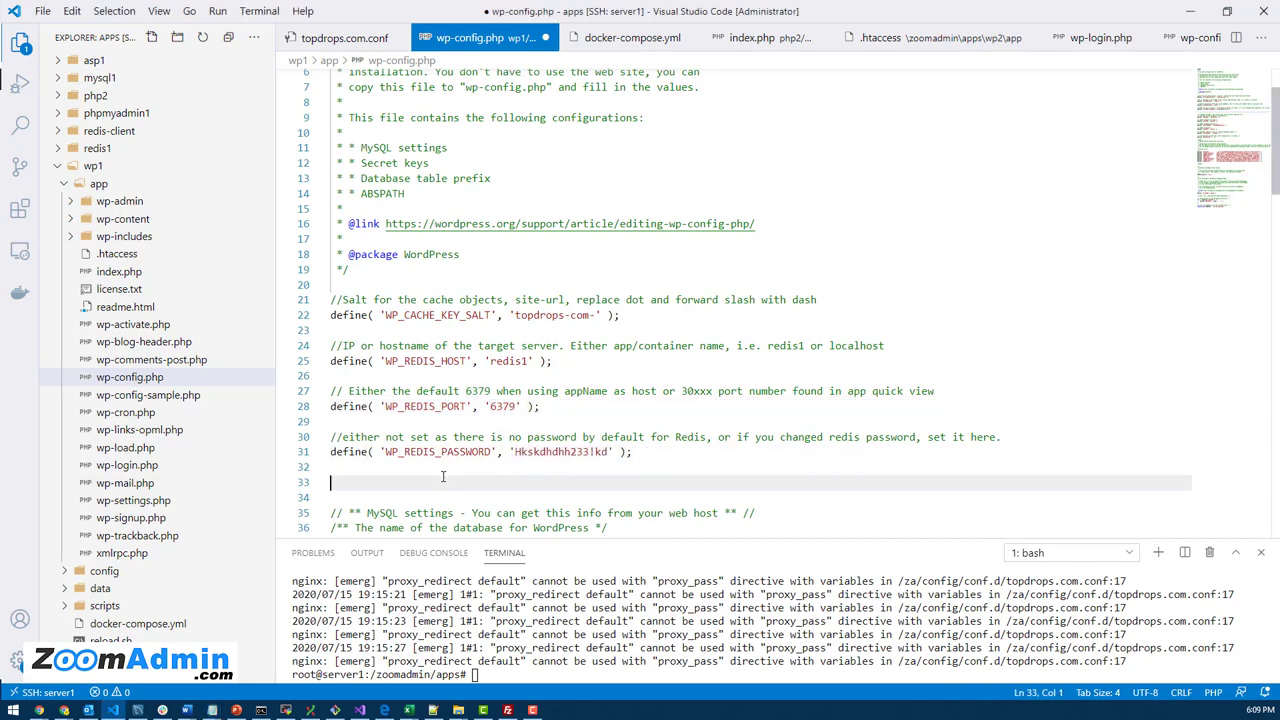
key(BackSpace)
key(ctrl+s)
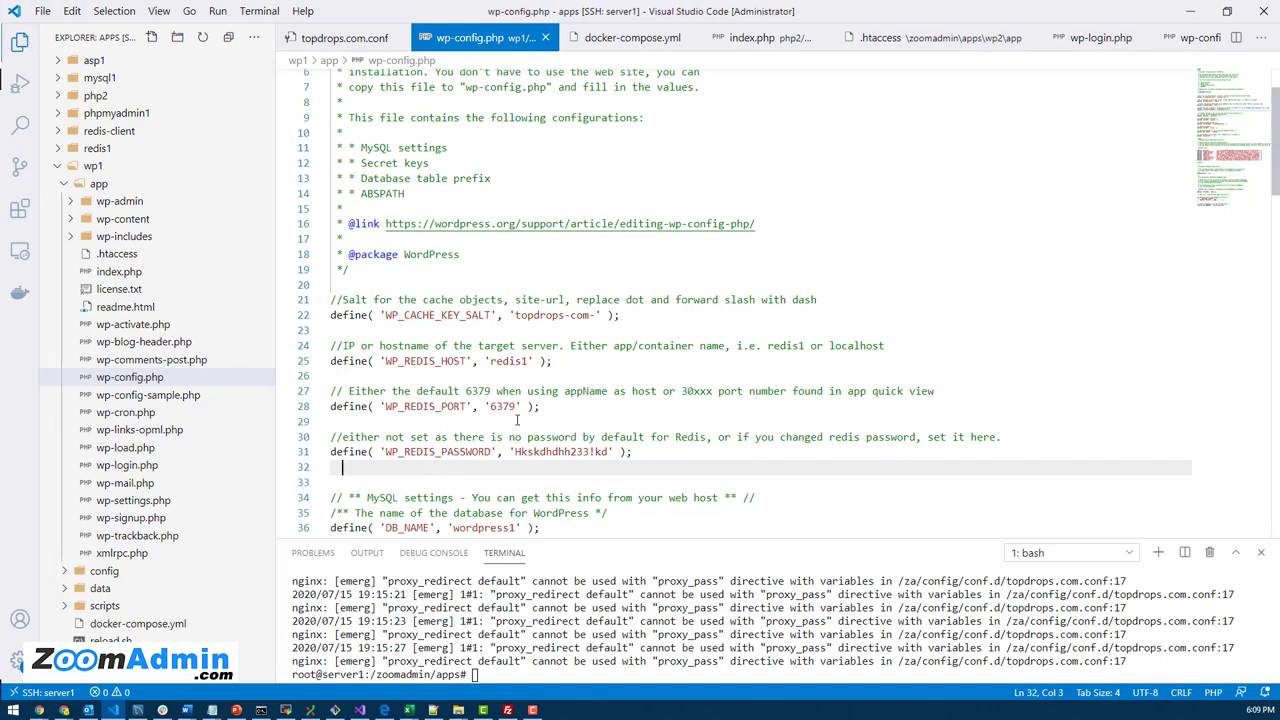
click(462, 480)
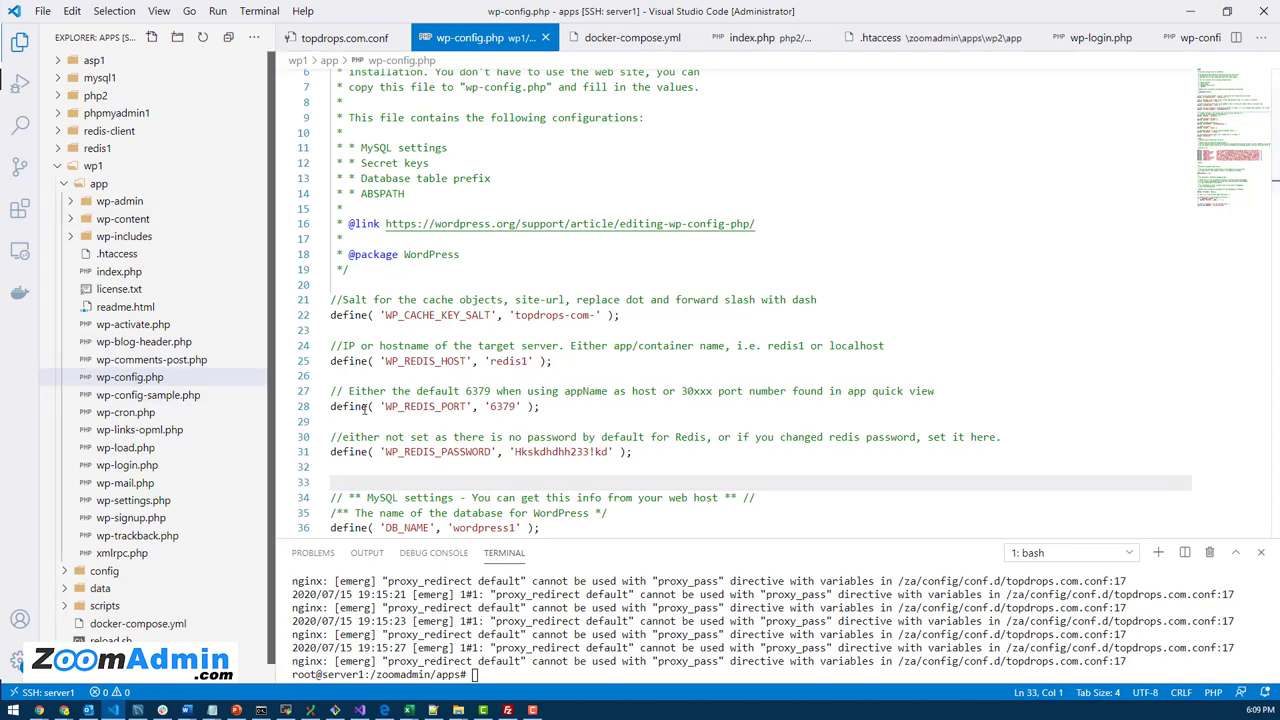
drag(630, 465, 268, 303)
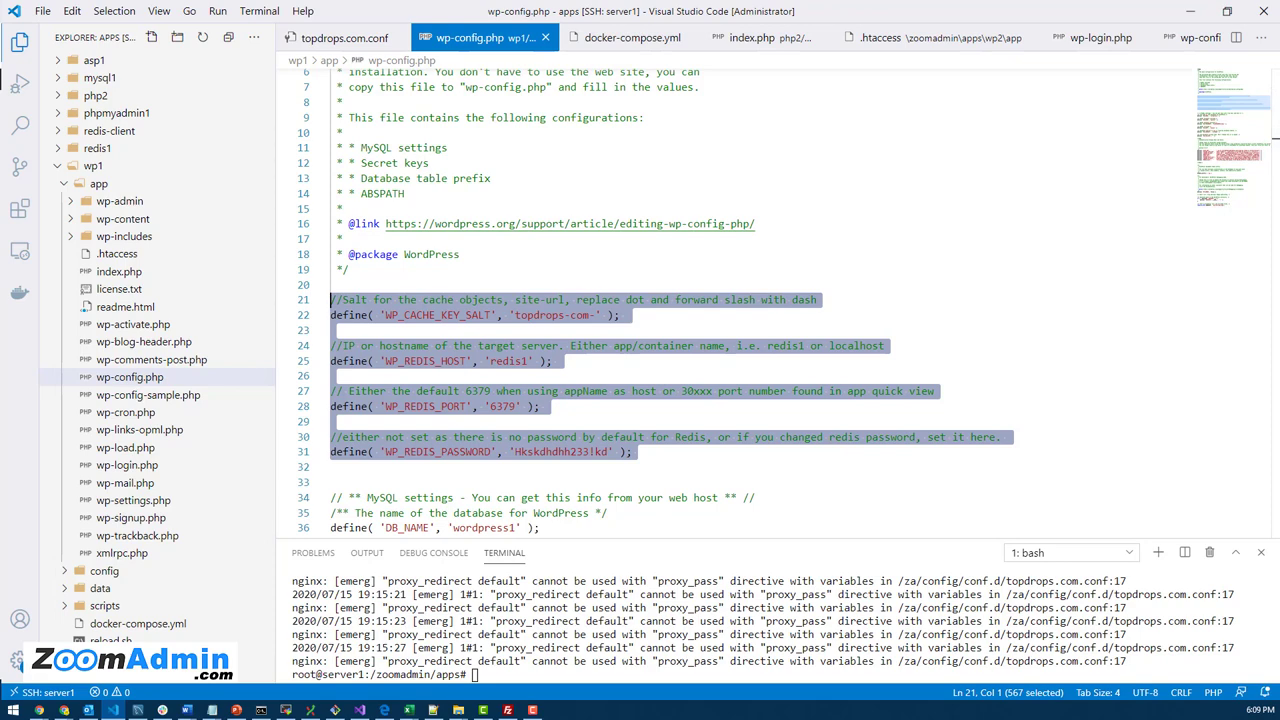
click(340, 282)
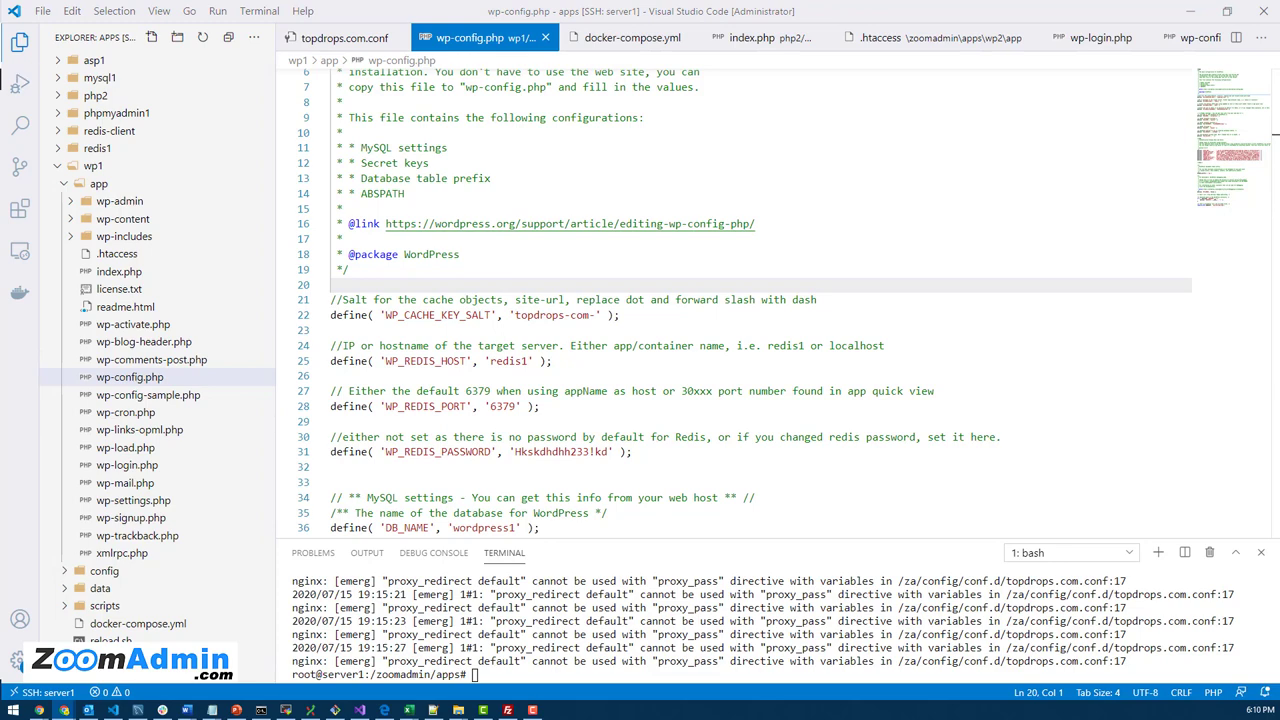
- Reload the Redis Object Cache settings page in the browser and highlight its Connected status
click(63, 710)
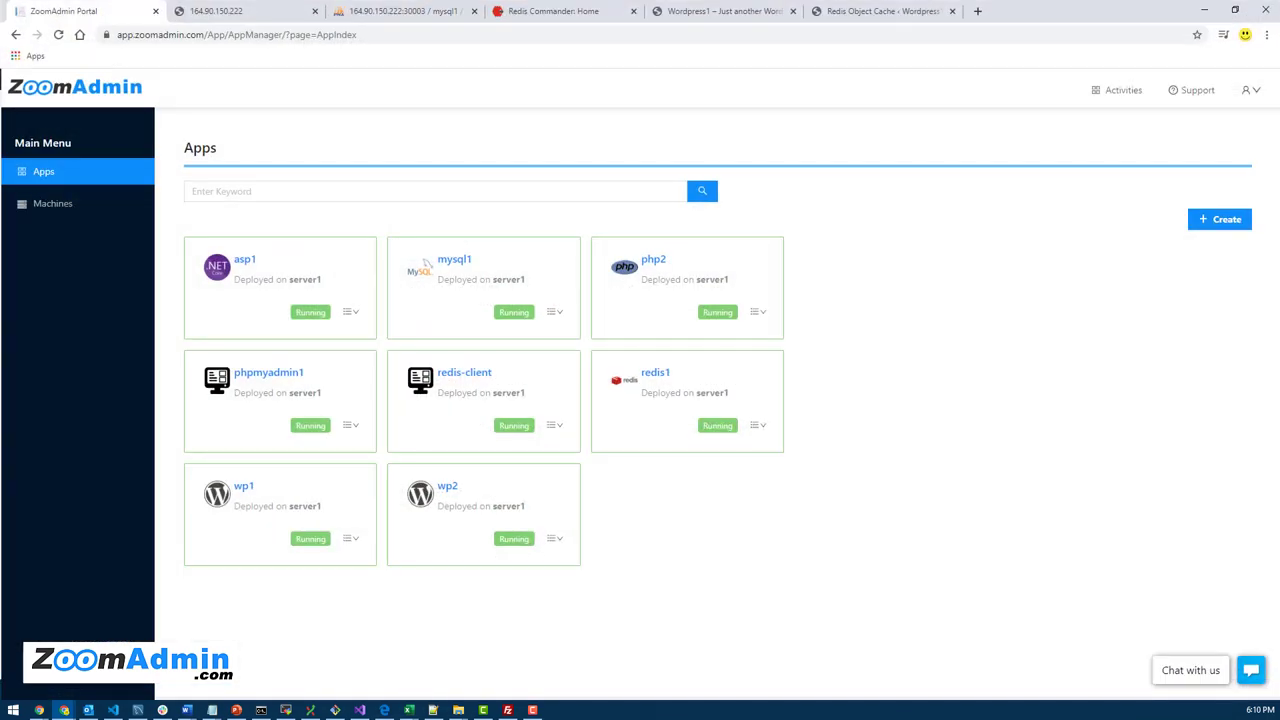
click(730, 11)
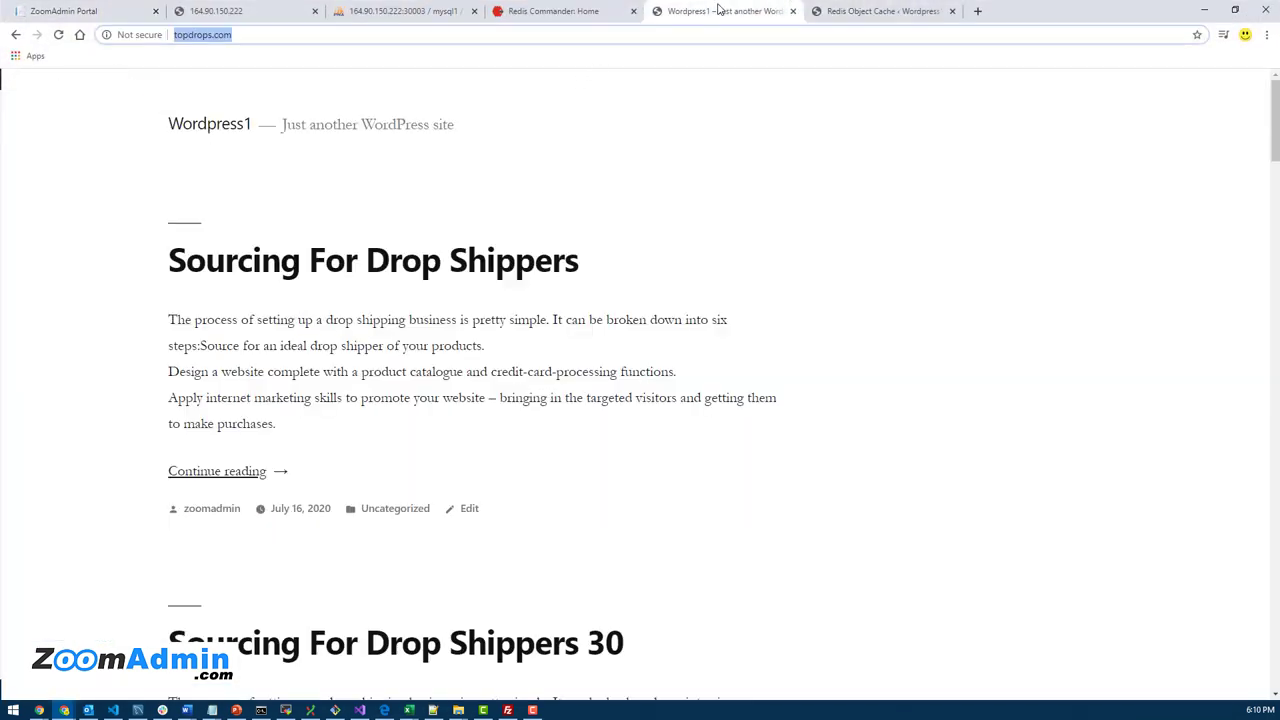
click(853, 10)
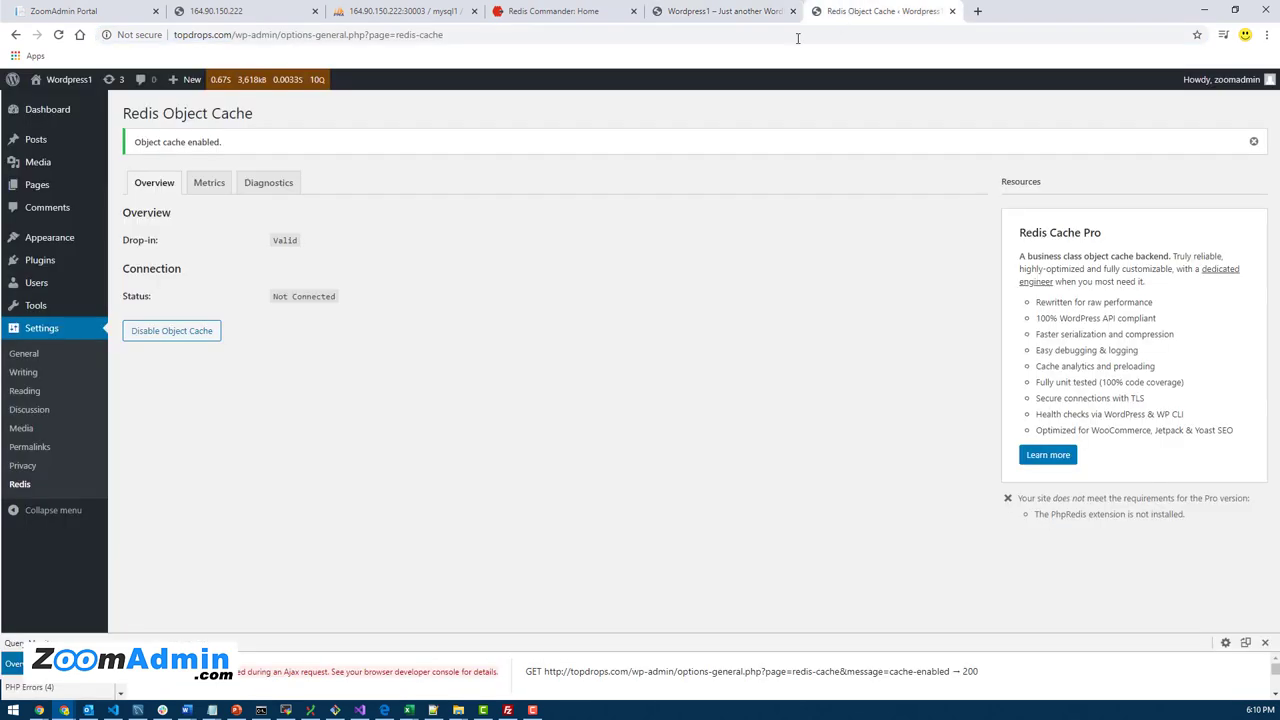
click(58, 35)
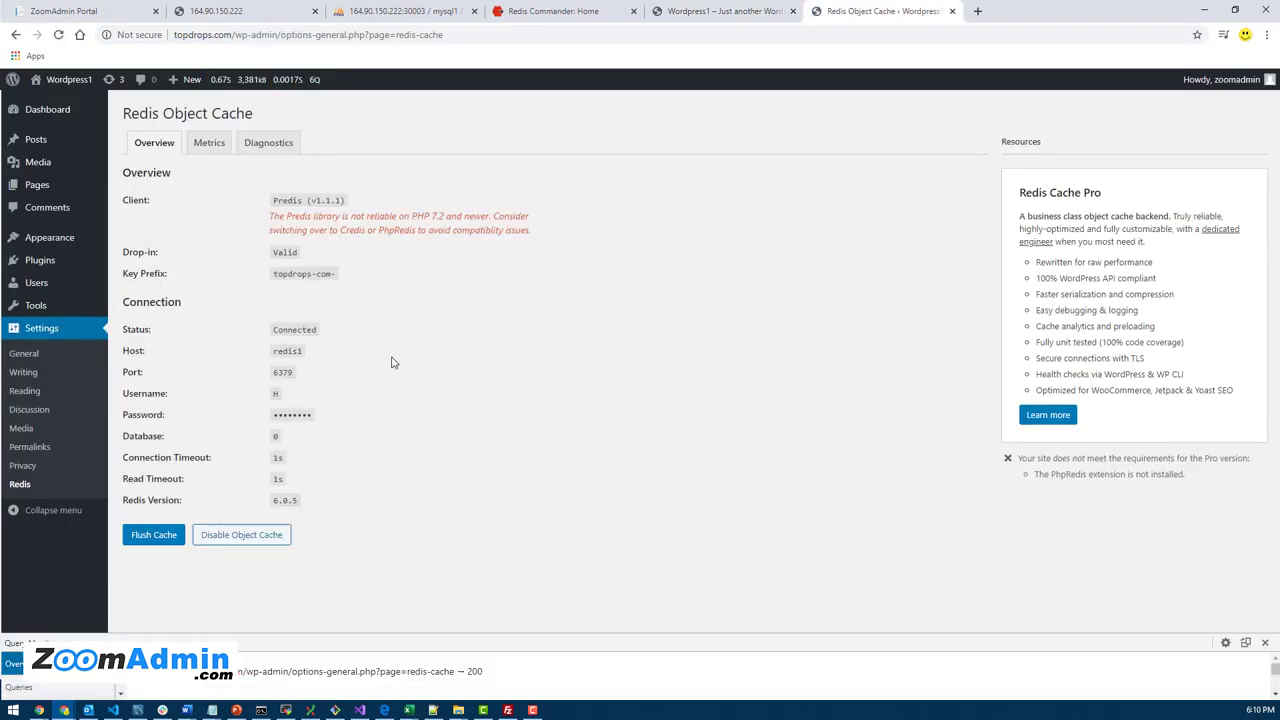
double_click(289, 332)
- Enlarge the Query Monitor panel and highlight the 77.5% object cache hit rate
drag(408, 643, 405, 411)
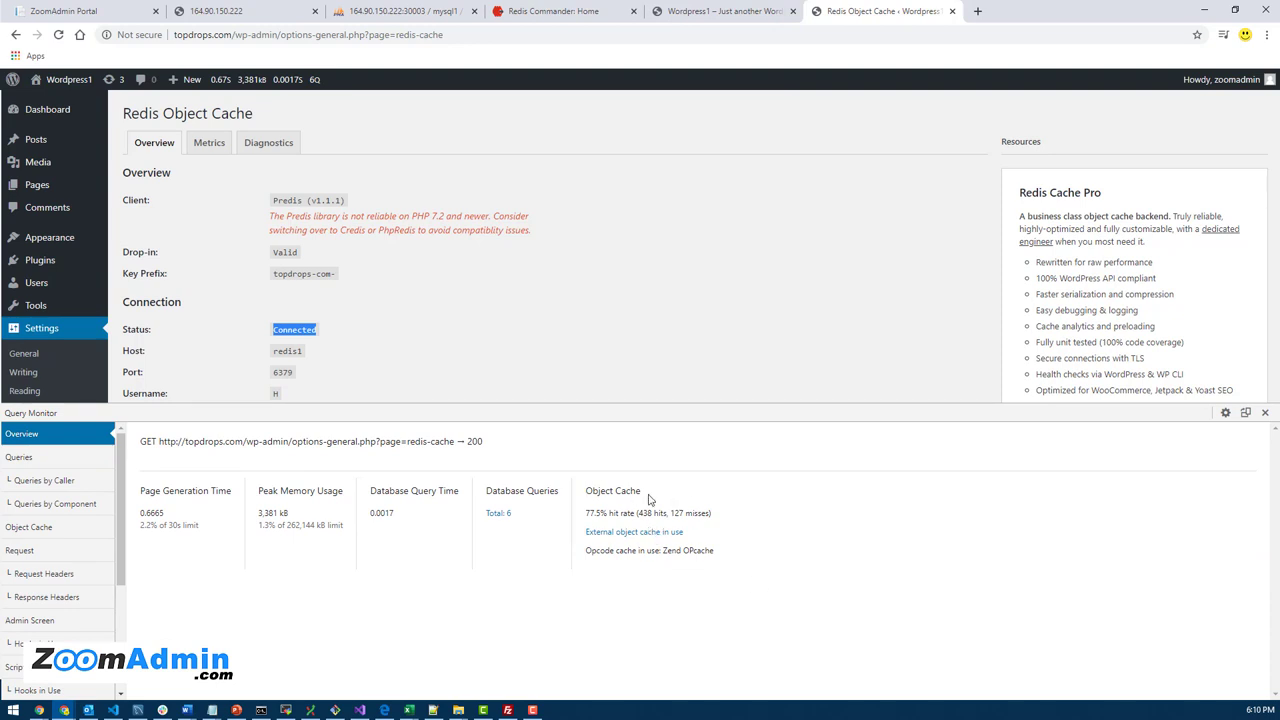
drag(587, 513, 775, 516)
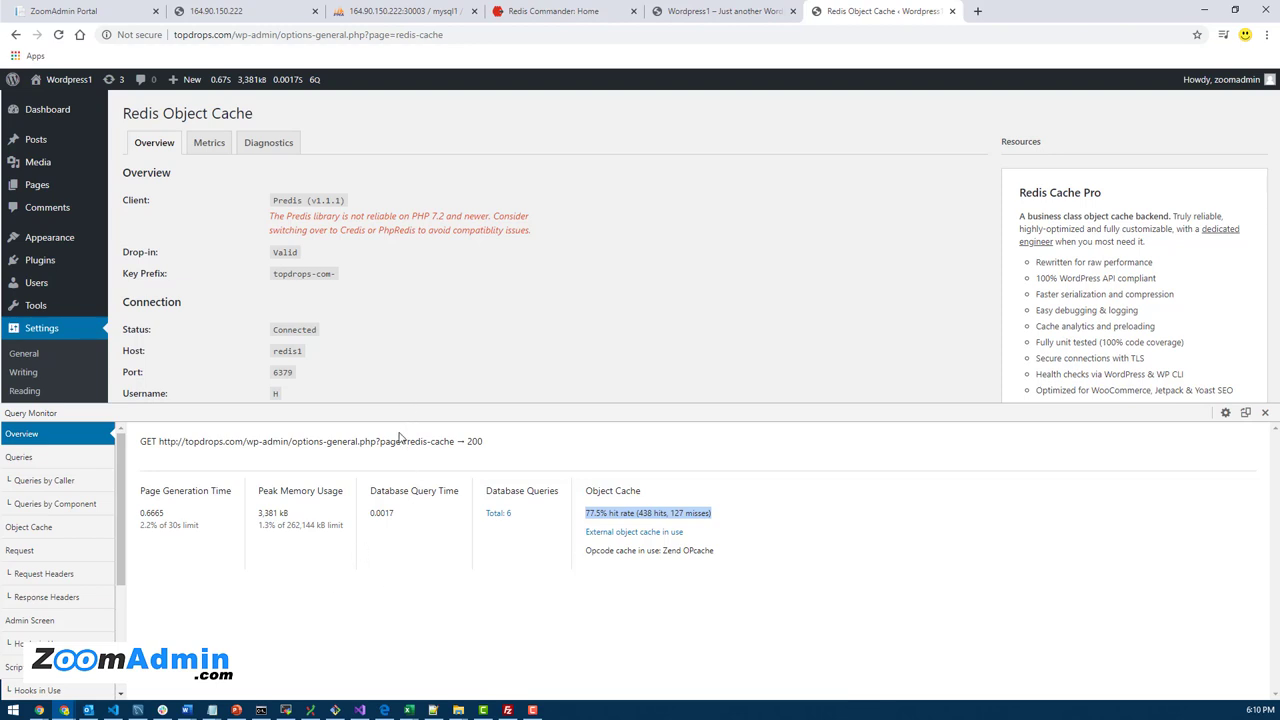
drag(404, 420, 432, 438)
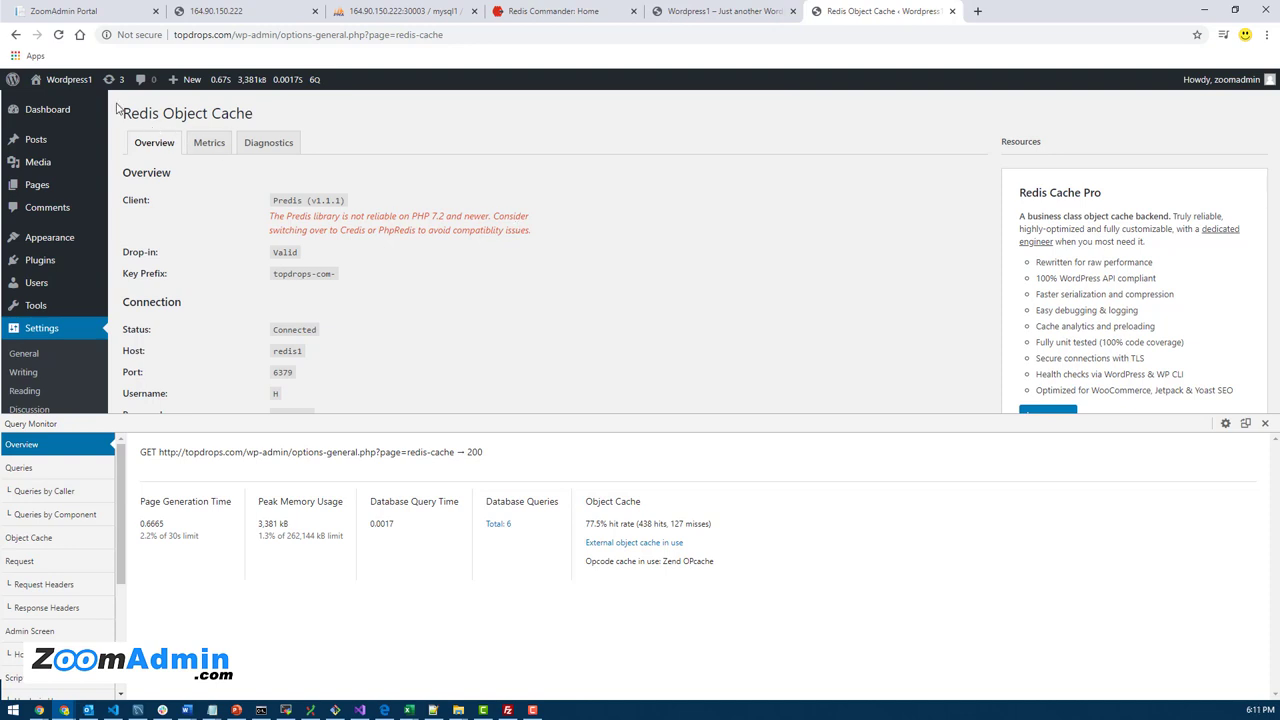
- Reload Redis Commander, widen the key tree, and expand the topdrops-comwp and topdrops-com-wp folders
click(553, 12)
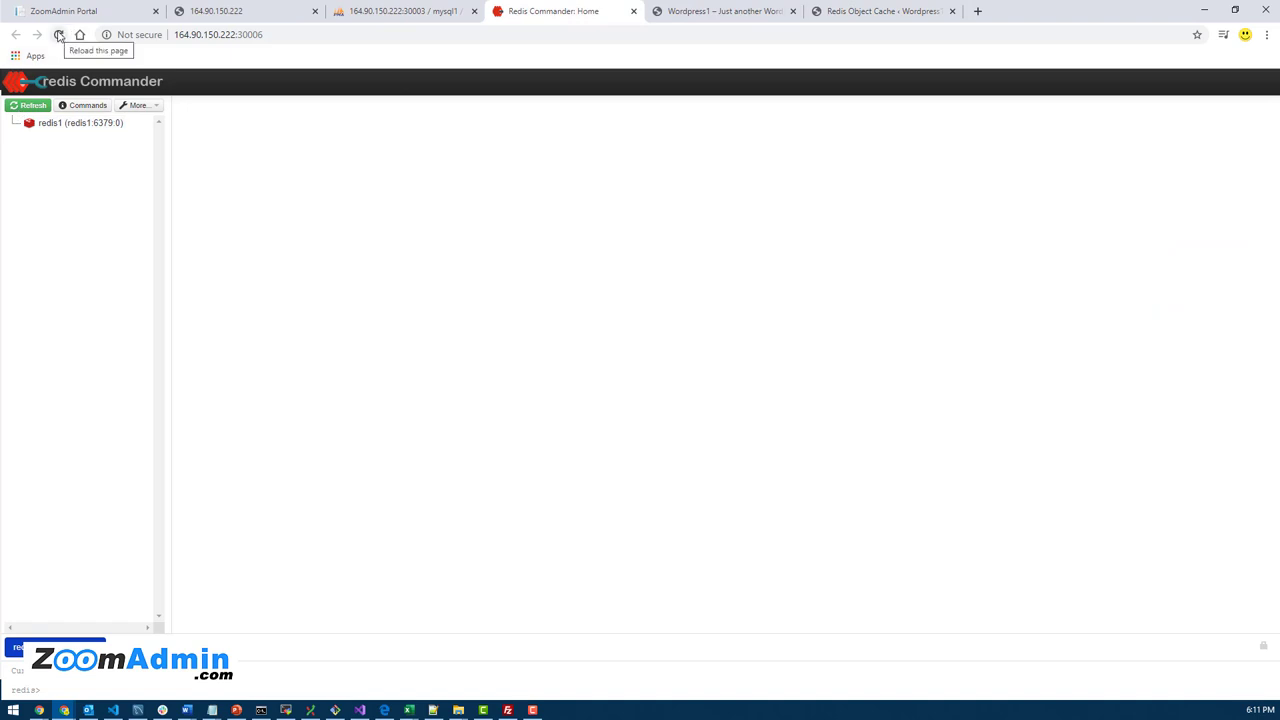
click(59, 35)
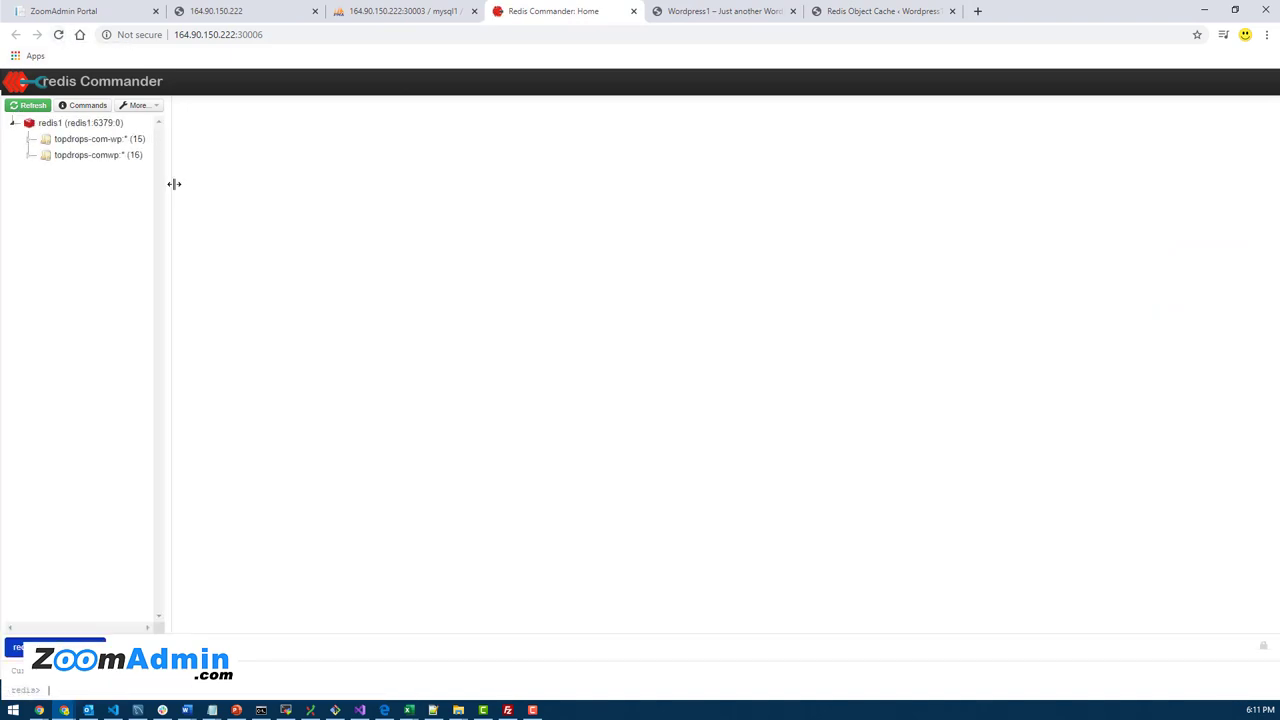
drag(167, 188, 179, 187)
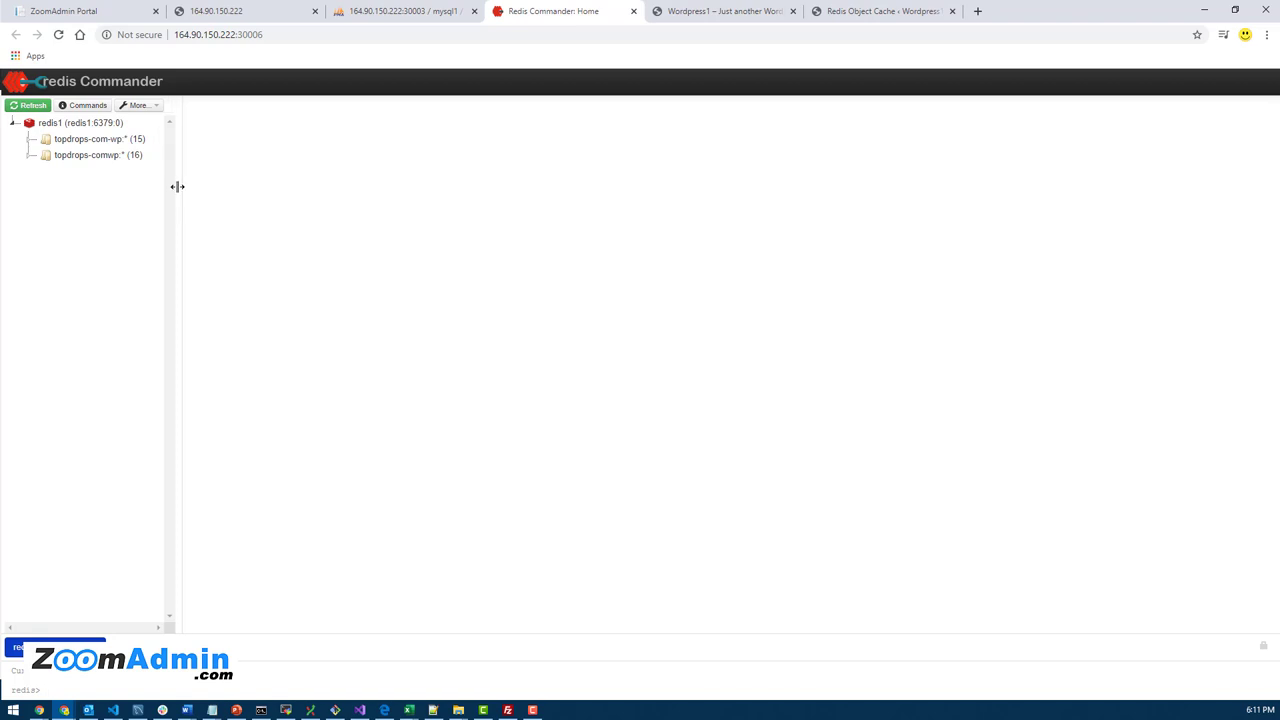
right_click(95, 163)
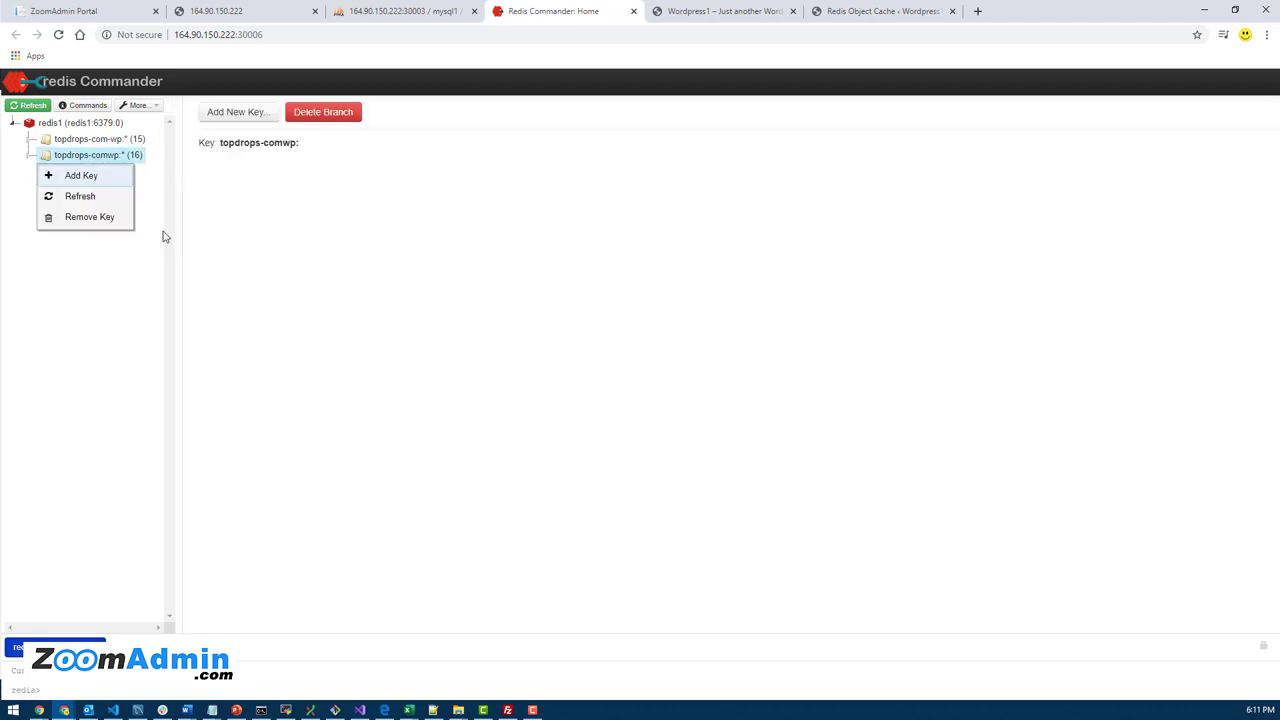
click(33, 158)
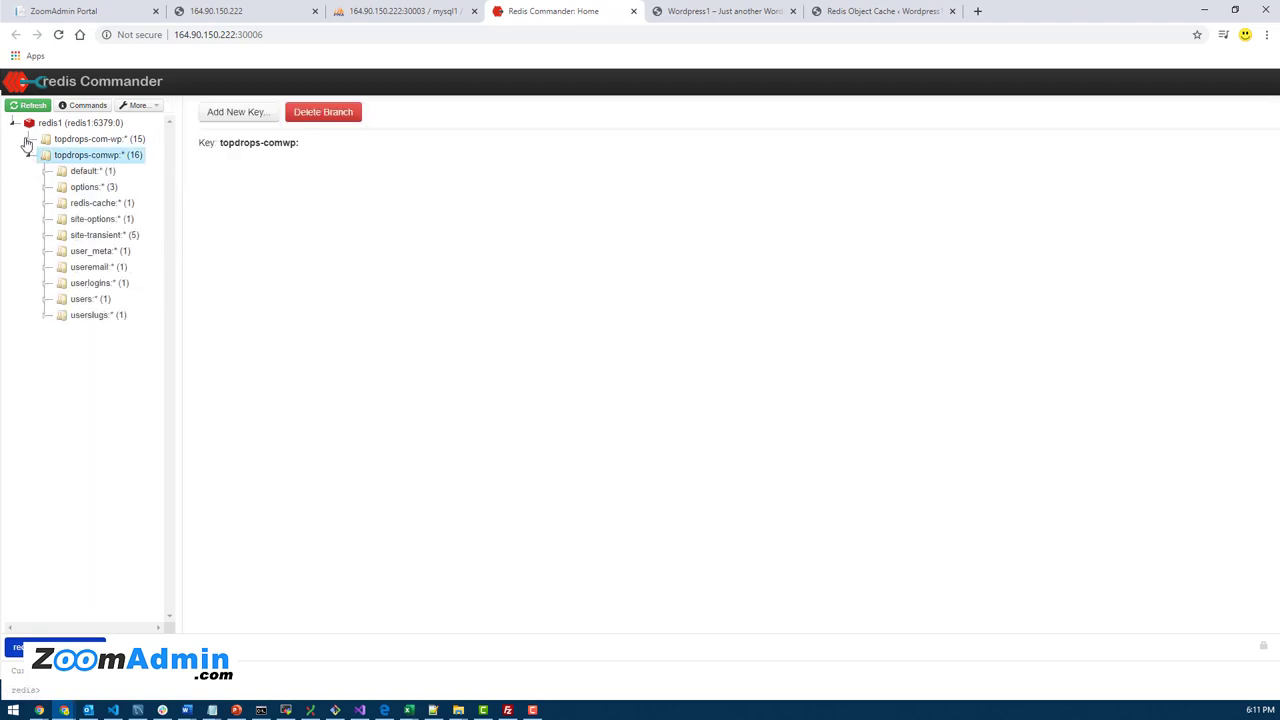
click(28, 140)
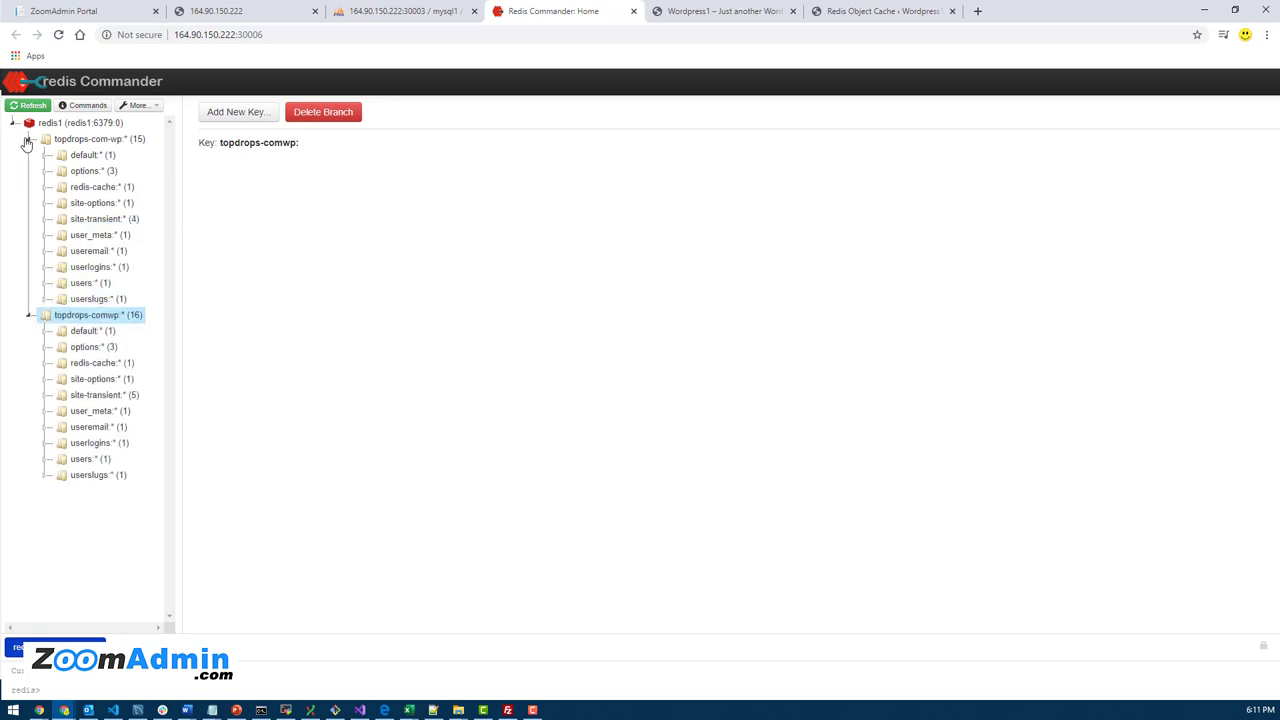
- Delete the old topdrops-comwp branch and expand the redis-cache folder
click(27, 318)
right_click(109, 314)
click(106, 377)
click(706, 123)
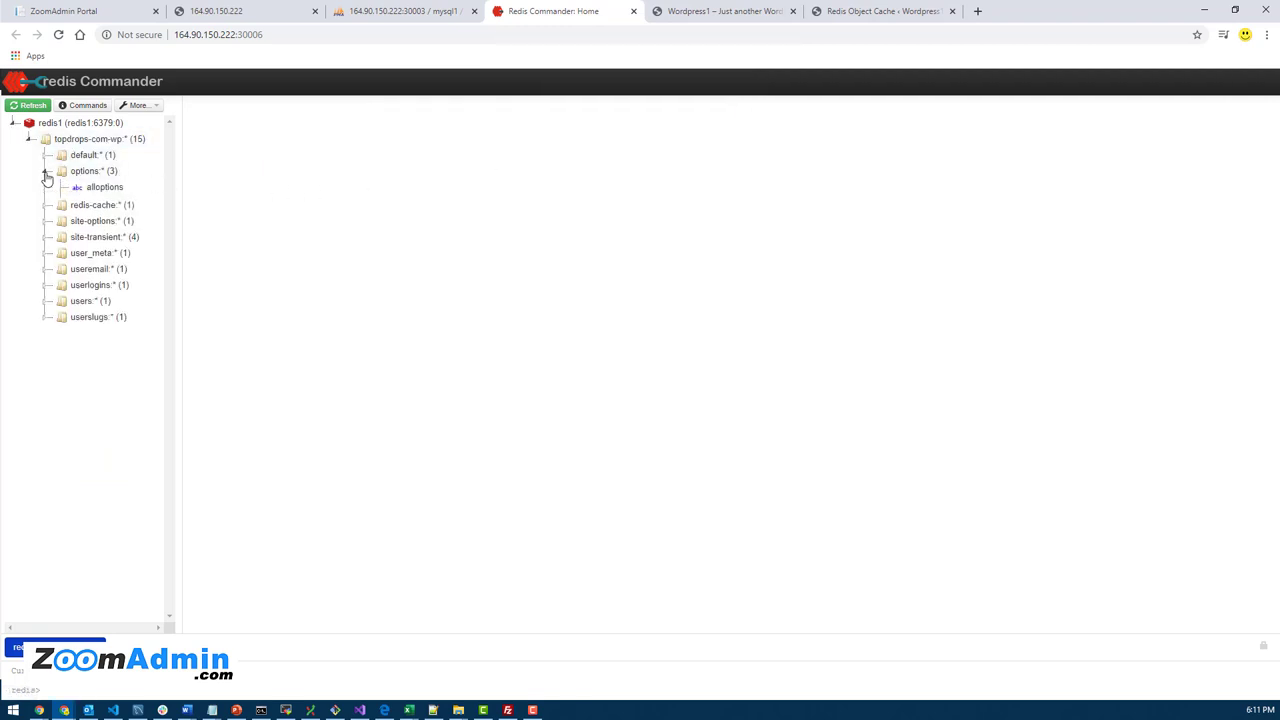
click(44, 235)
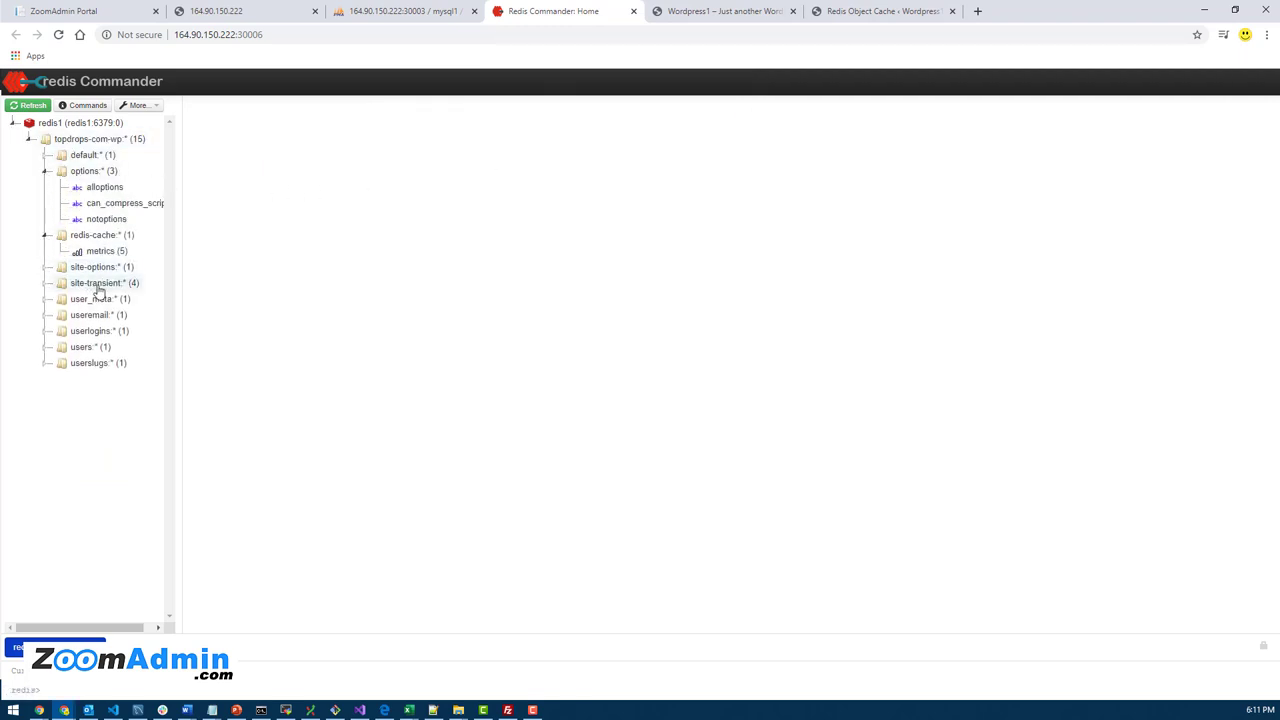
- Inspect the cached alloptions, site-options 1-notoptions and site-transient theme_roots values
click(80, 194)
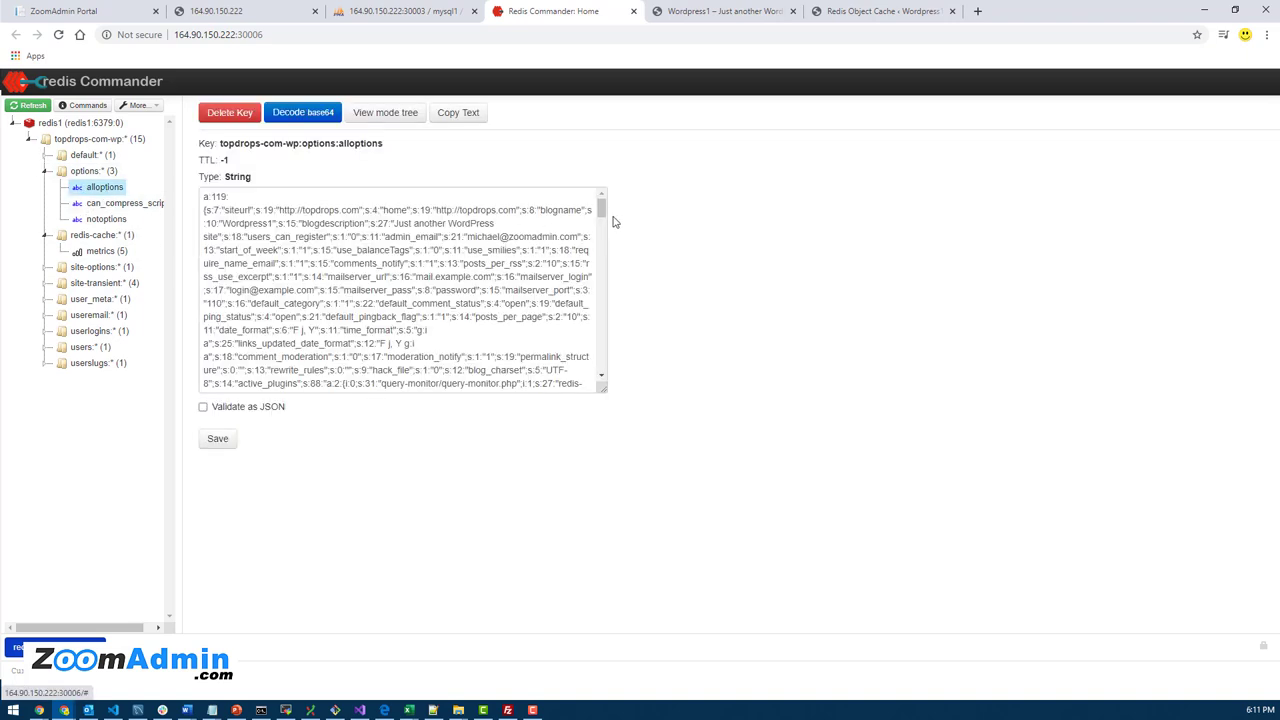
drag(598, 215, 598, 300)
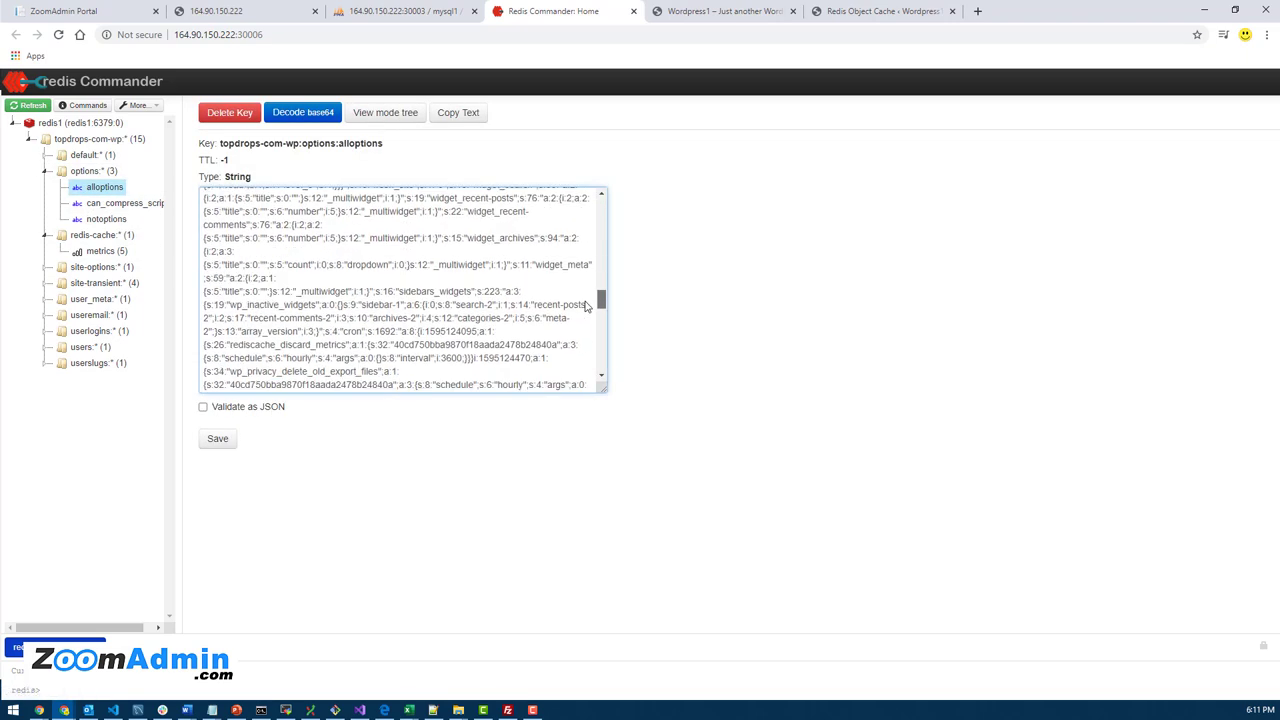
click(45, 267)
click(108, 283)
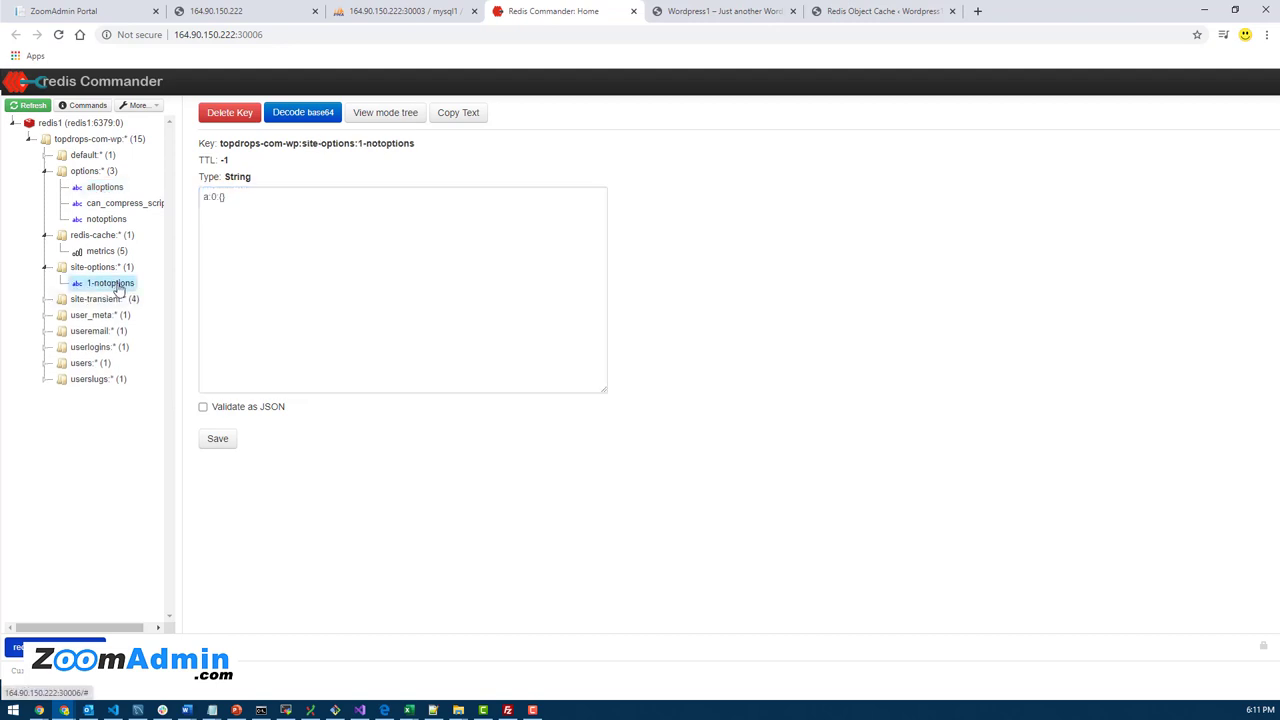
click(45, 299)
click(108, 316)
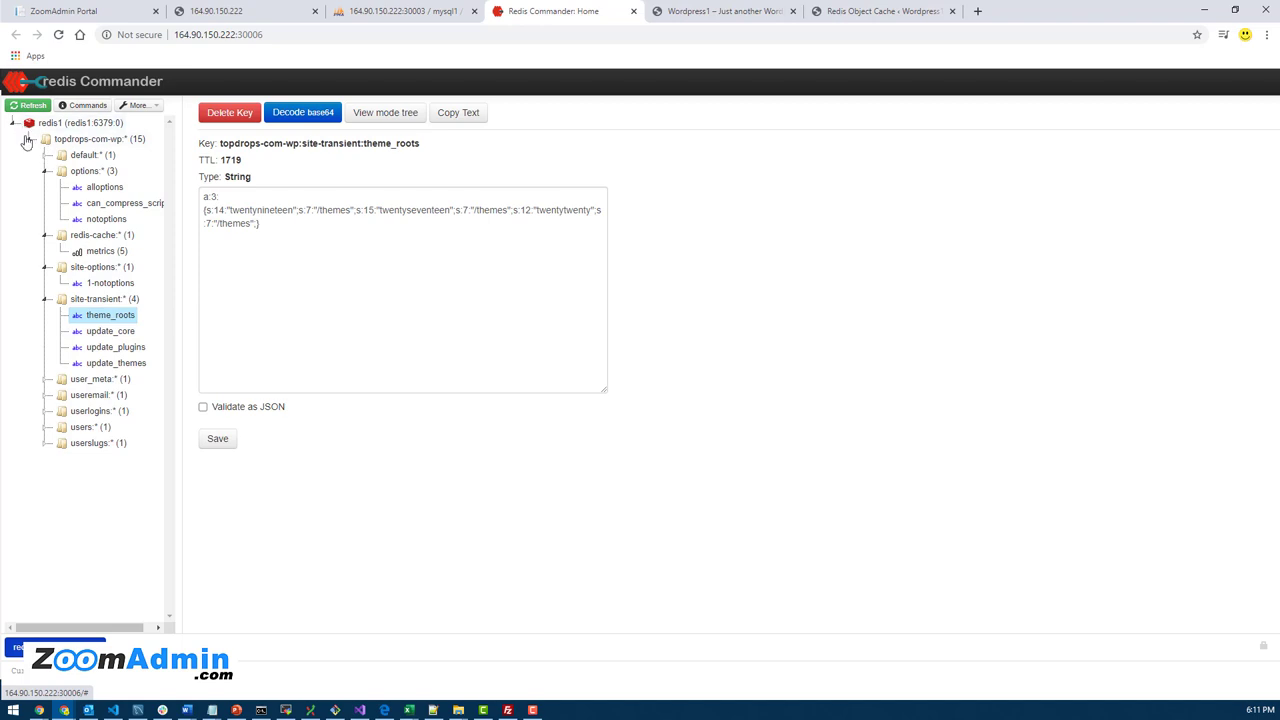
- Collapse the options, redis-cache, site-options and site-transient key groups
click(45, 171)
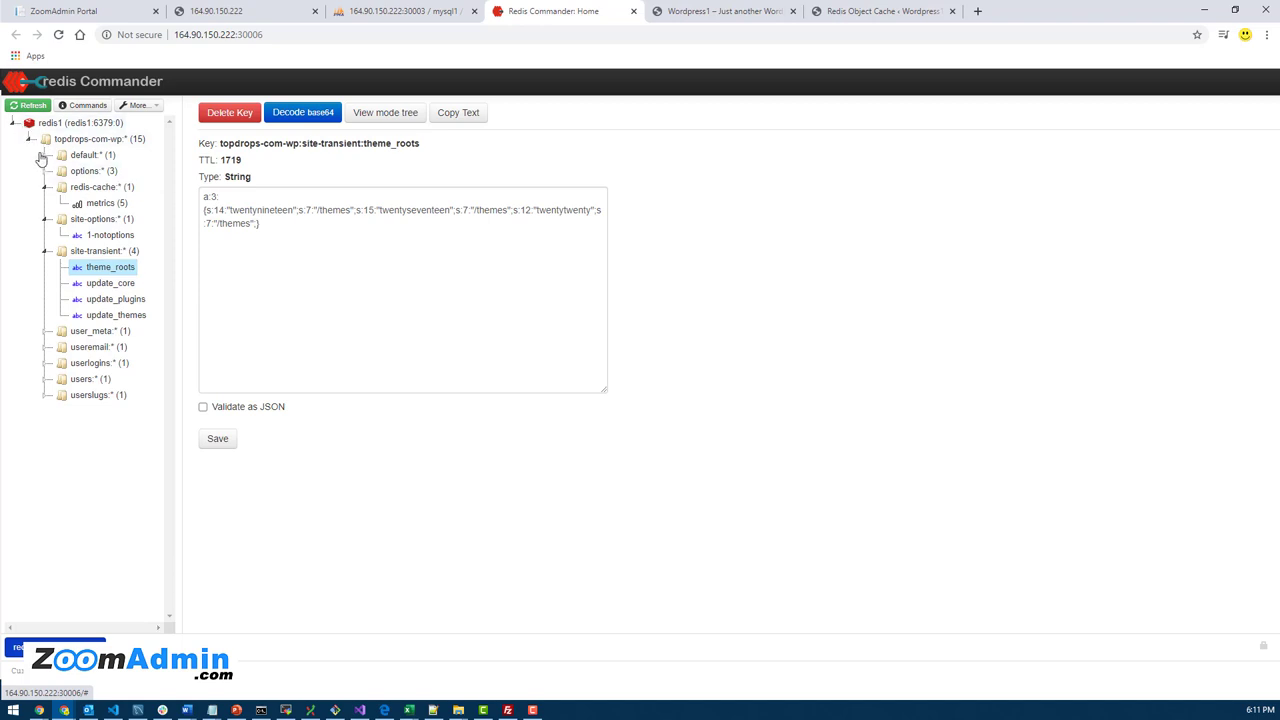
click(31, 141)
click(31, 141)
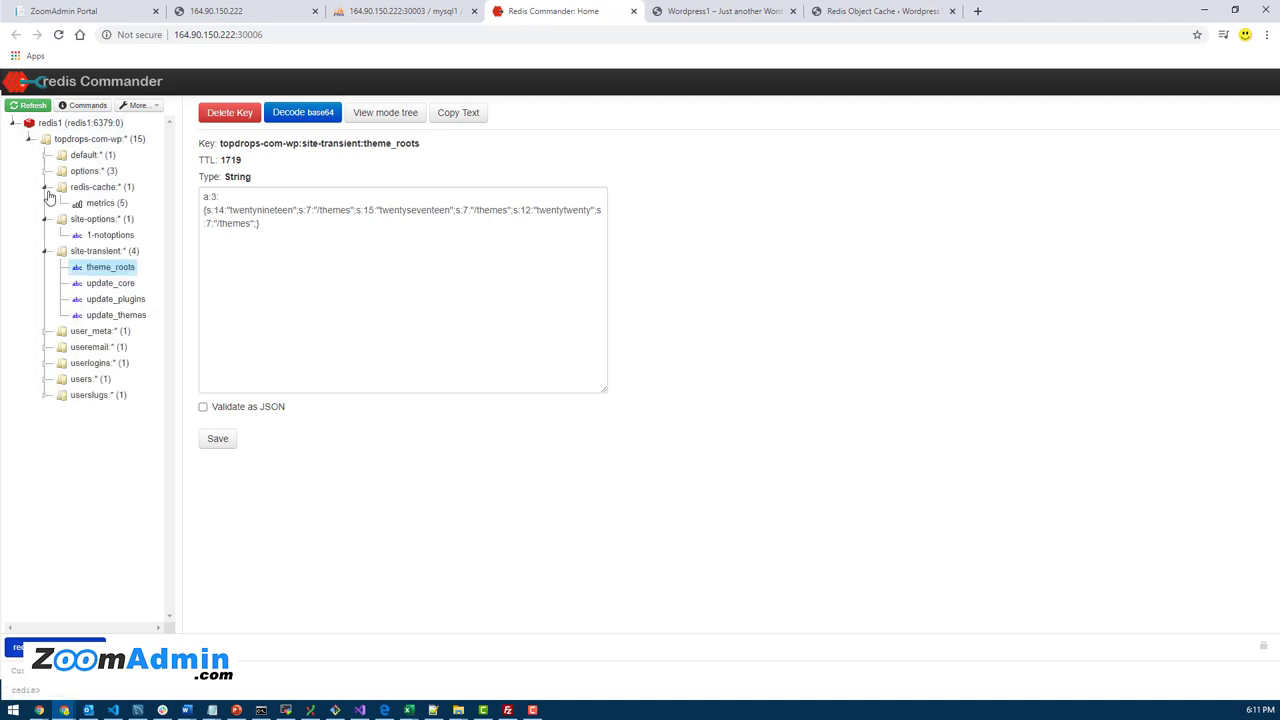
click(45, 188)
click(45, 203)
click(44, 219)
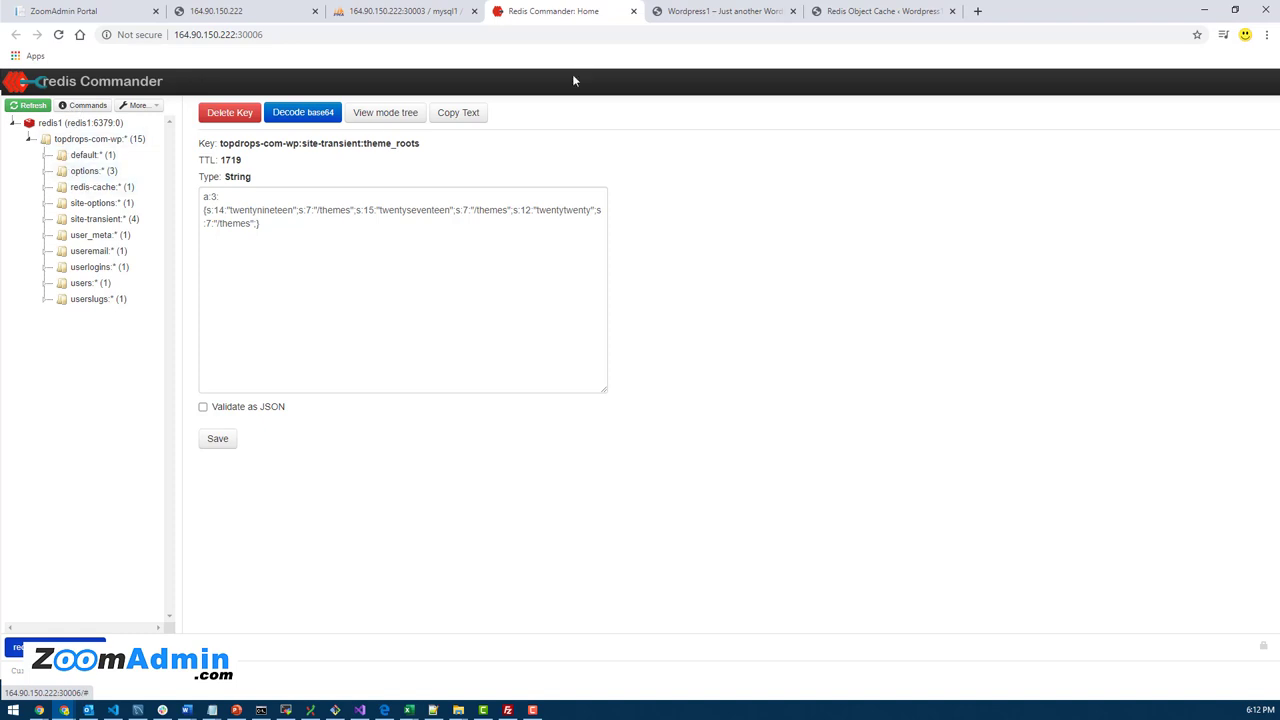
- Reload the Wordpress1 home page, scroll through its posts, and return to Redis Commander
click(415, 16)
click(750, 12)
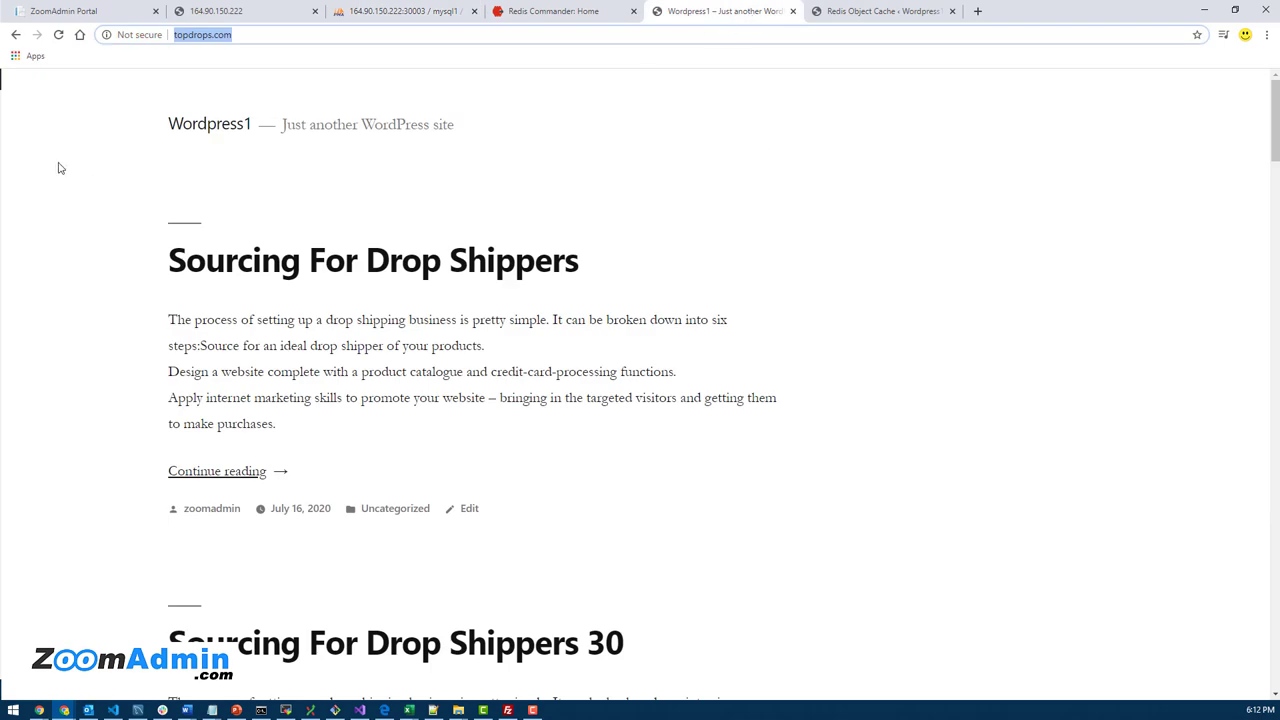
click(55, 37)
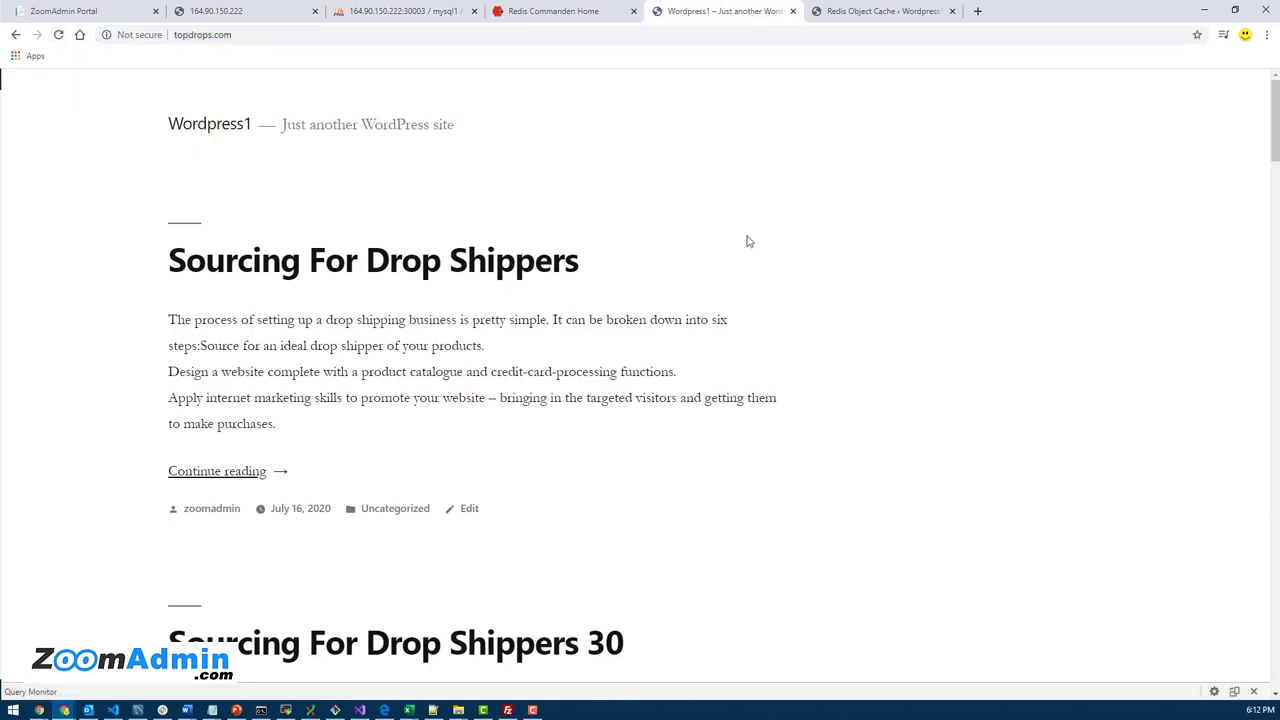
scroll(590, 352, down, 1)
scroll(590, 350, down, 10)
scroll(590, 346, up, 8)
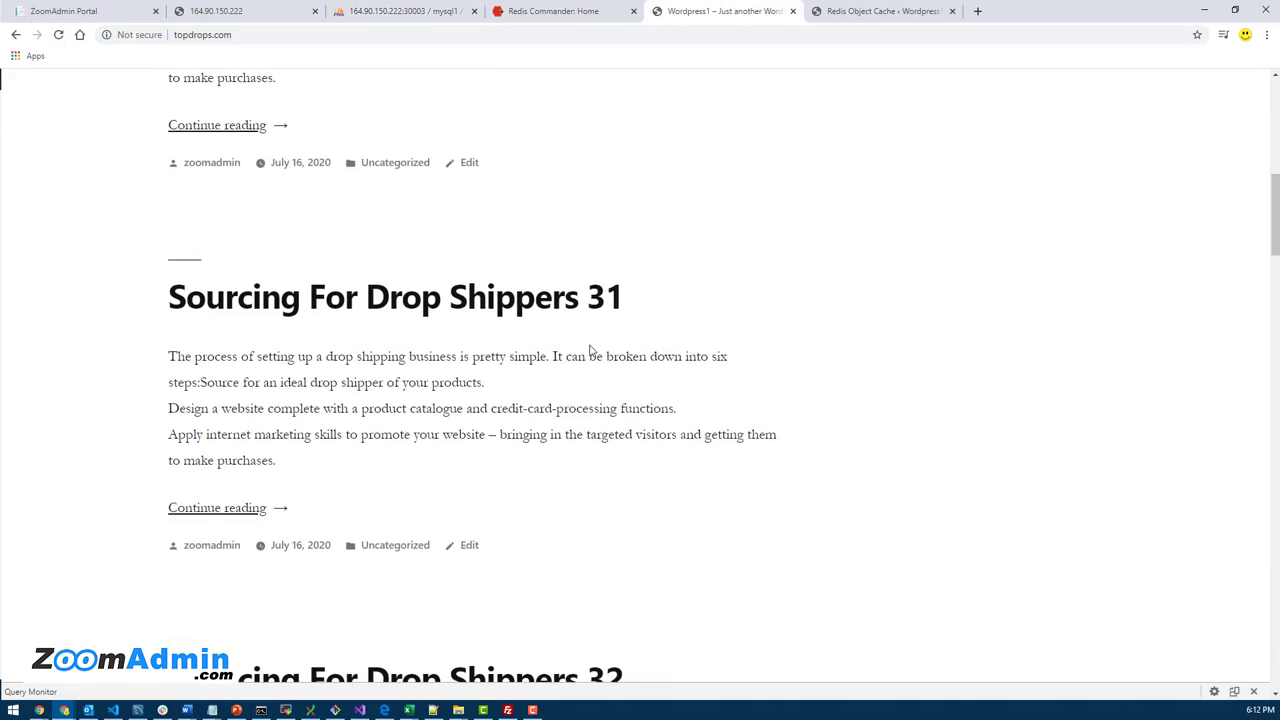
scroll(492, 331, up, 2)
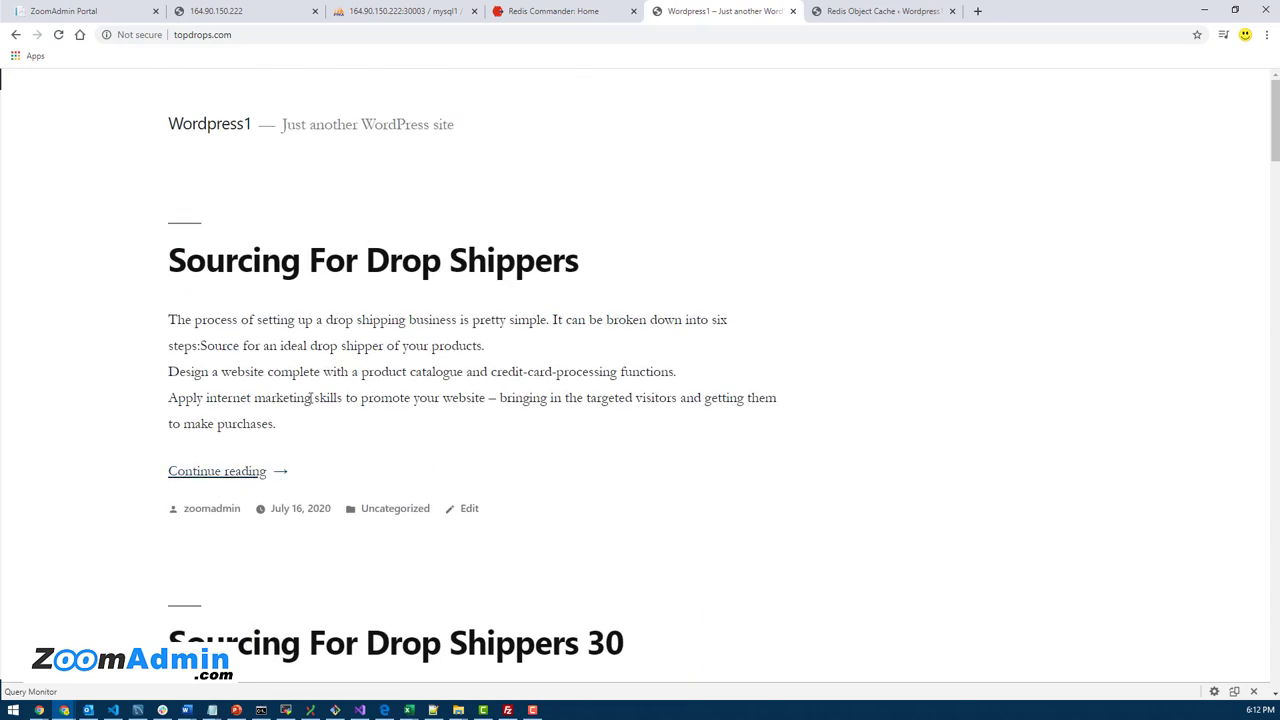
click(549, 12)
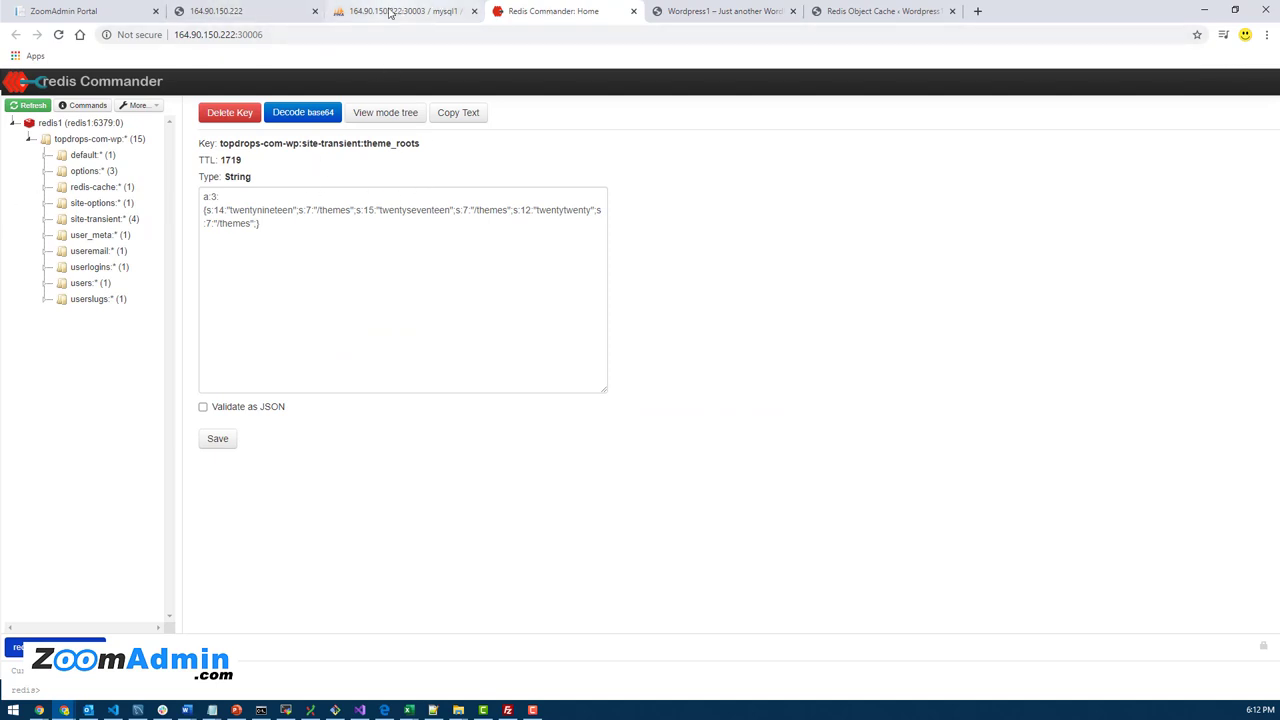
- Flush the Redis object cache from the Redis Object Cache settings page
click(868, 12)
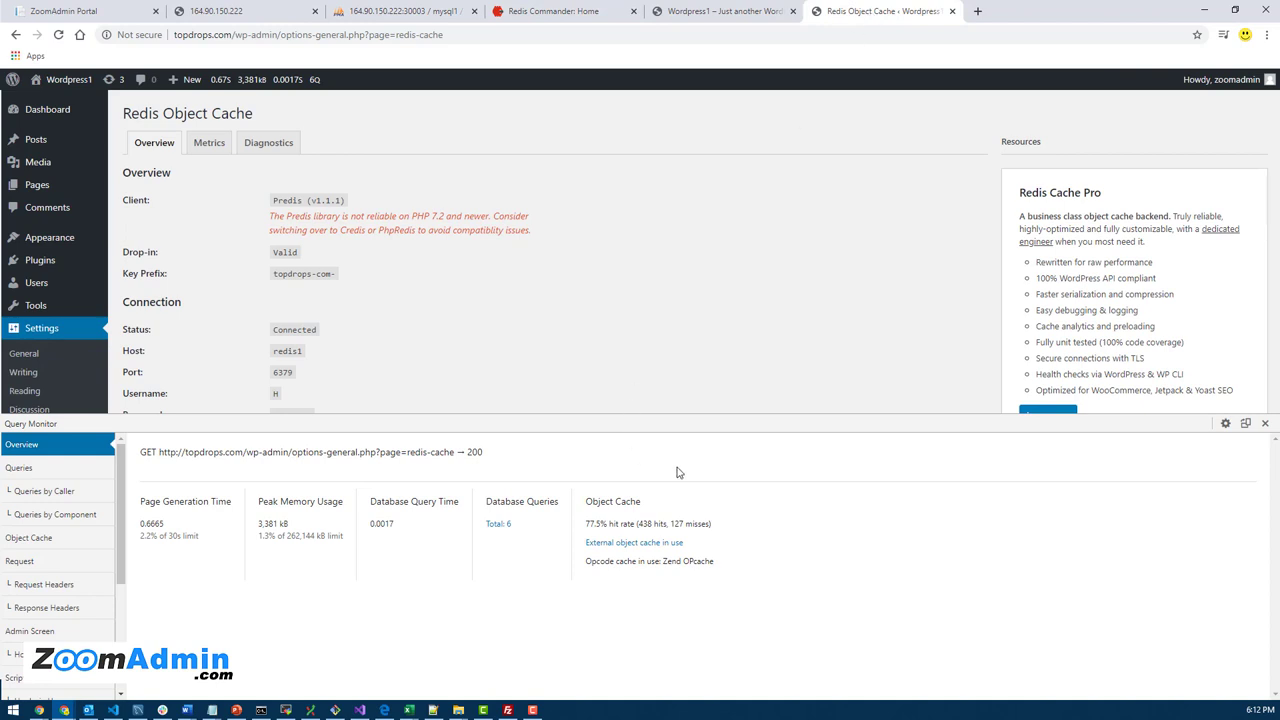
drag(692, 421, 694, 604)
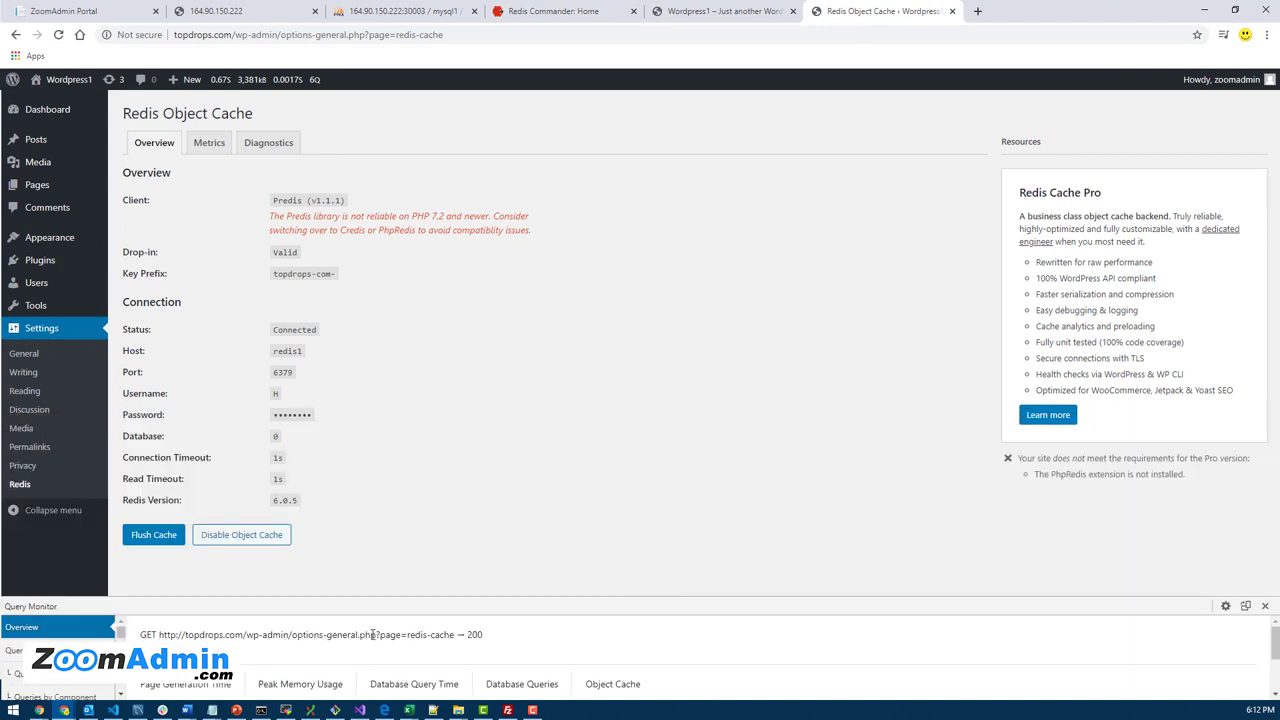
click(153, 535)
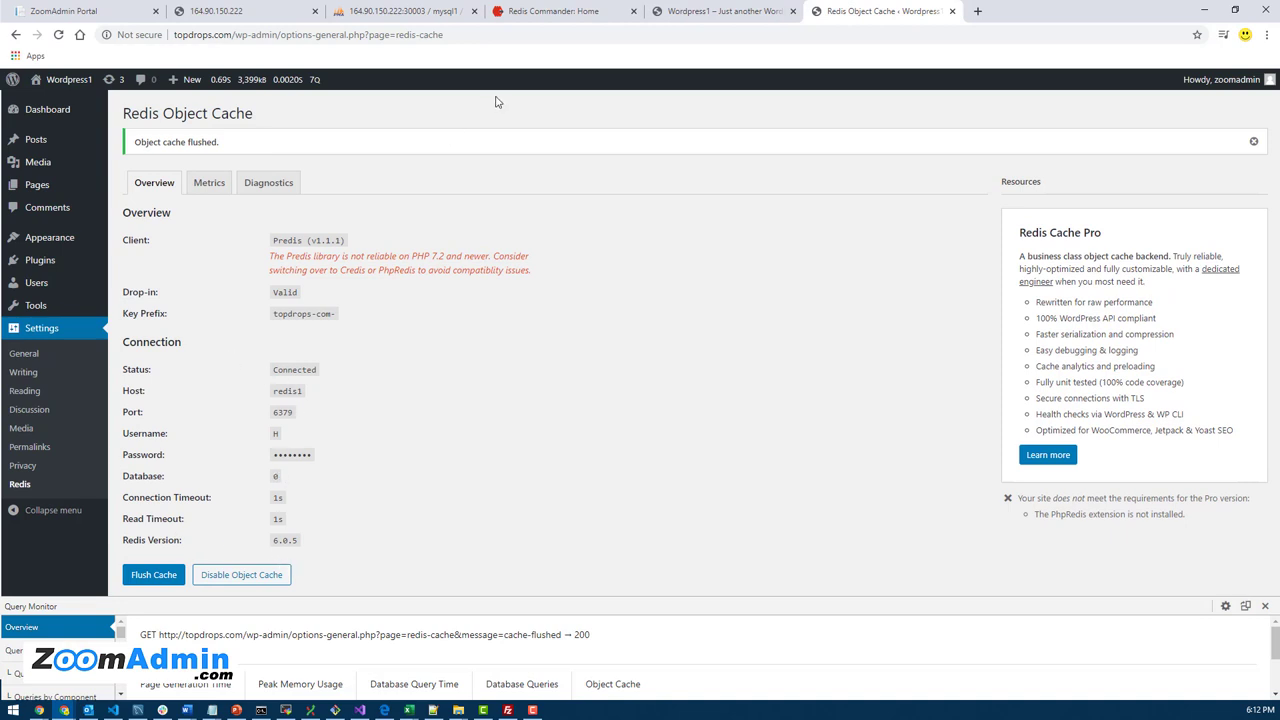
- Reload Redis Commander and view the alloptions key under topdrops-com-wp > options
click(535, 12)
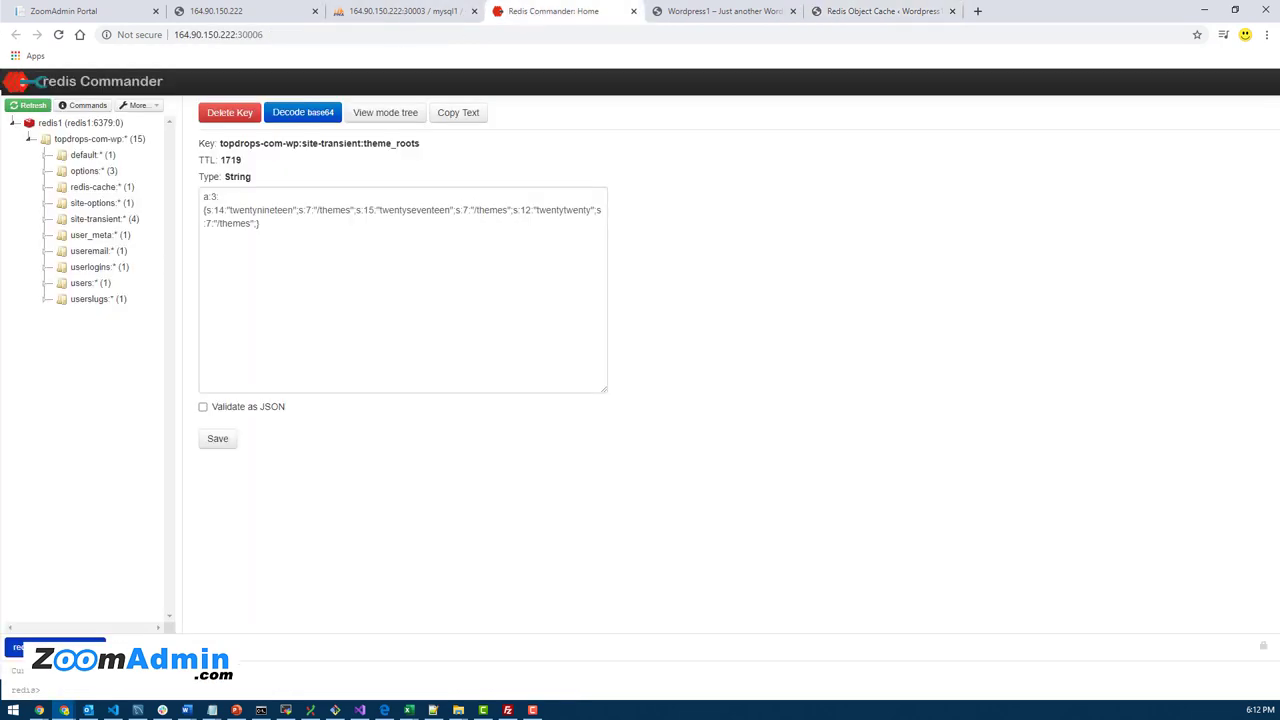
click(57, 34)
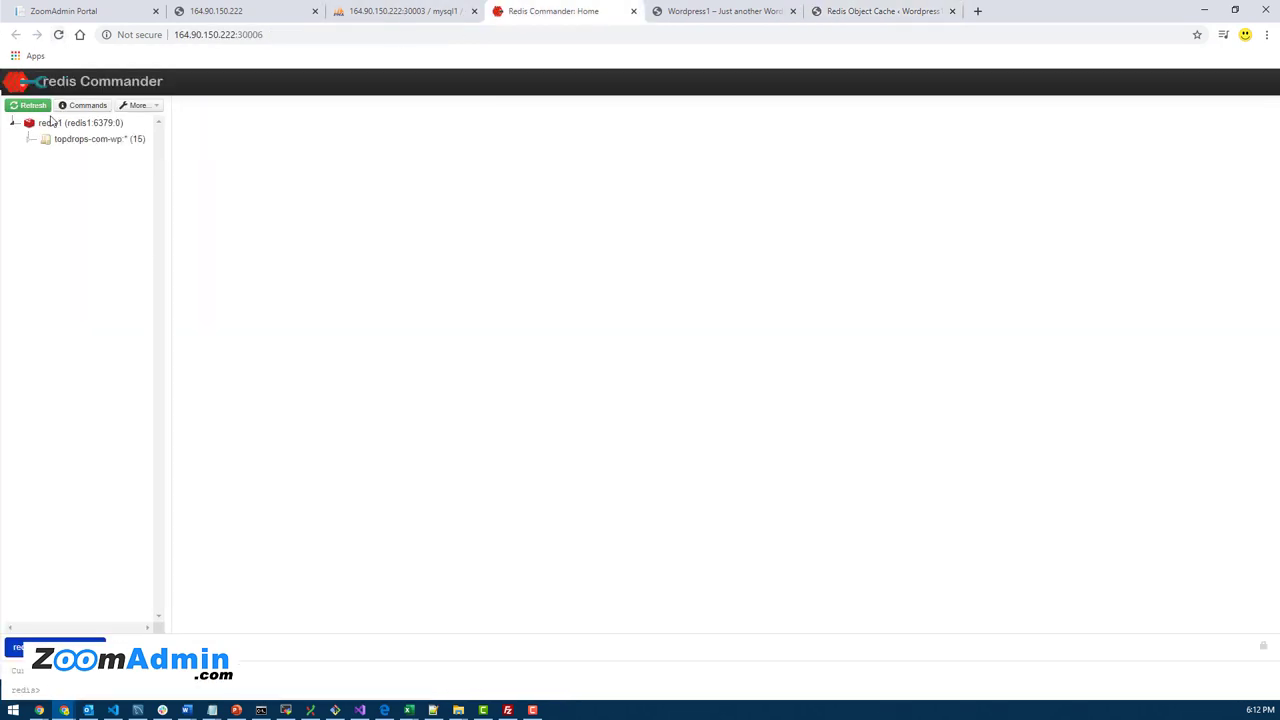
click(29, 139)
click(45, 171)
click(108, 188)
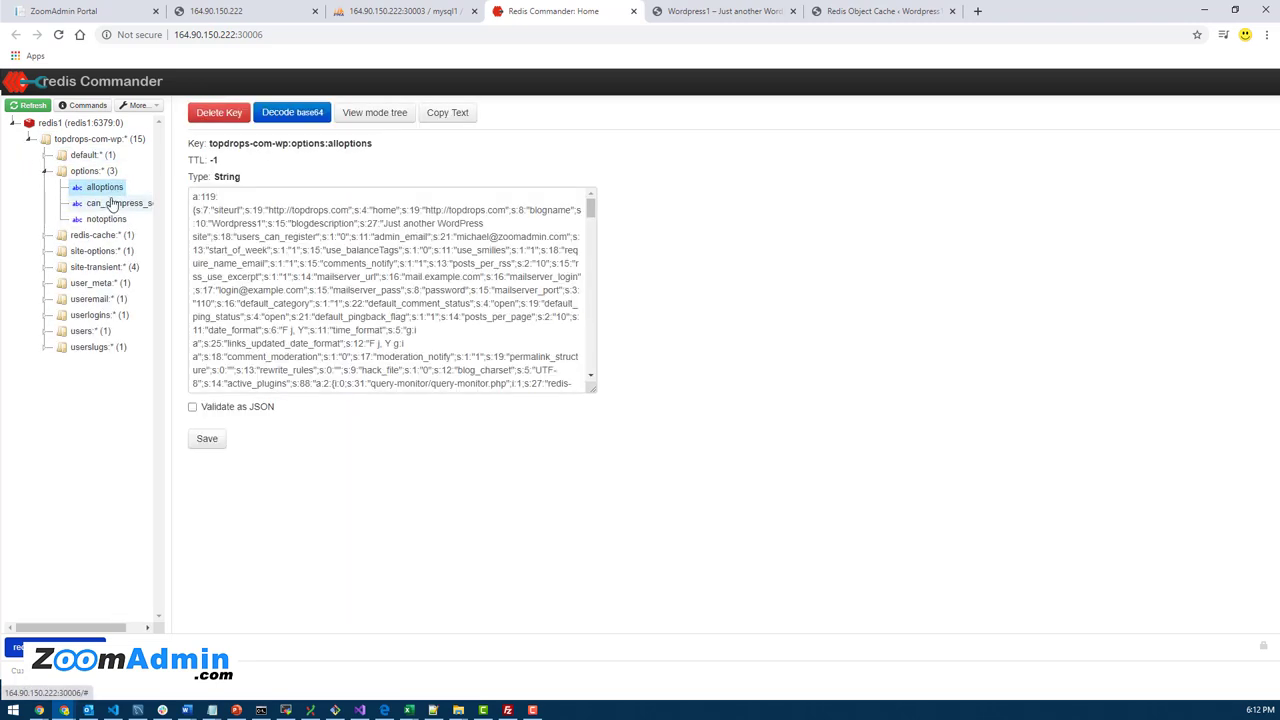
- Leave the timed-out phpMyAdmin login and return to the ZoomAdmin Portal Apps dashboard
click(376, 14)
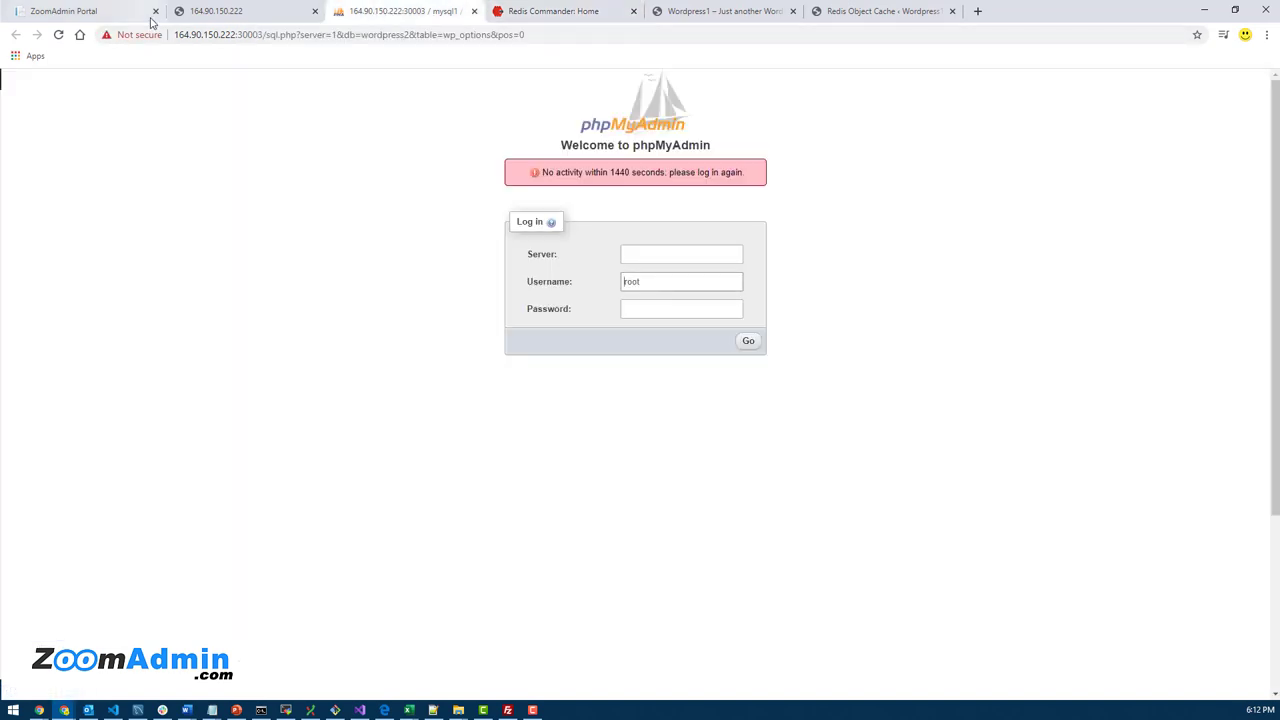
click(703, 12)
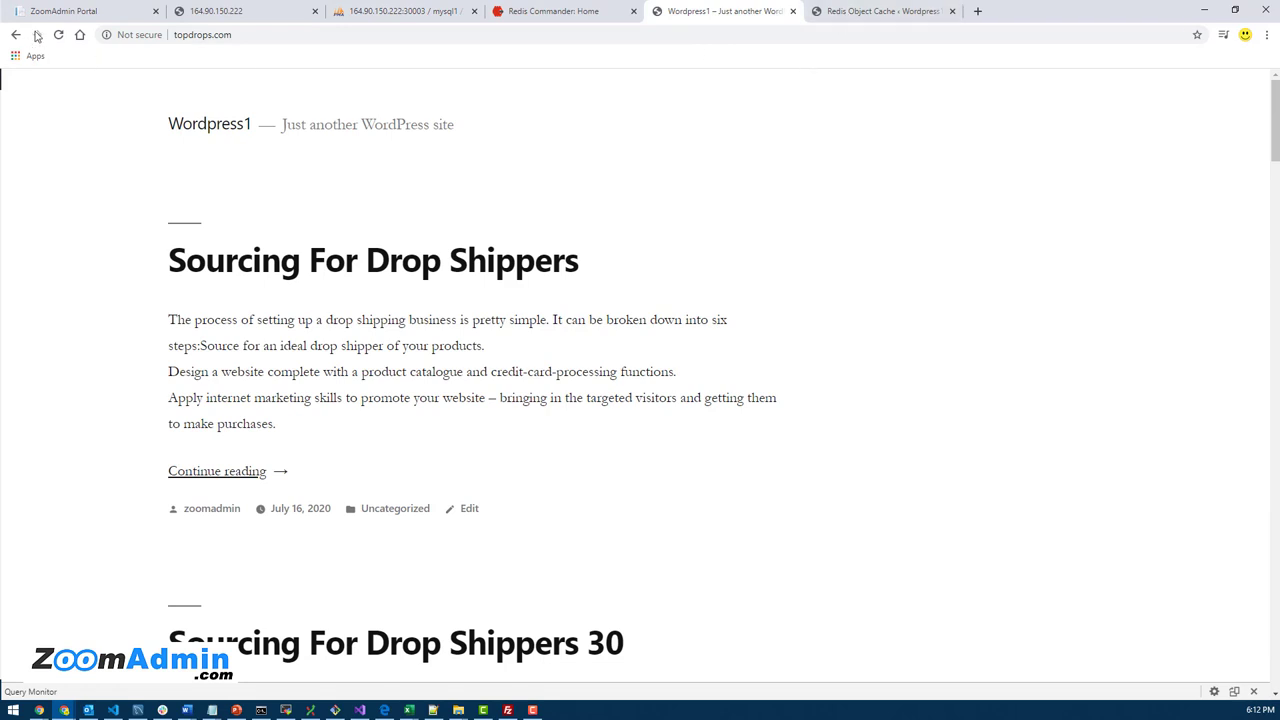
click(92, 11)
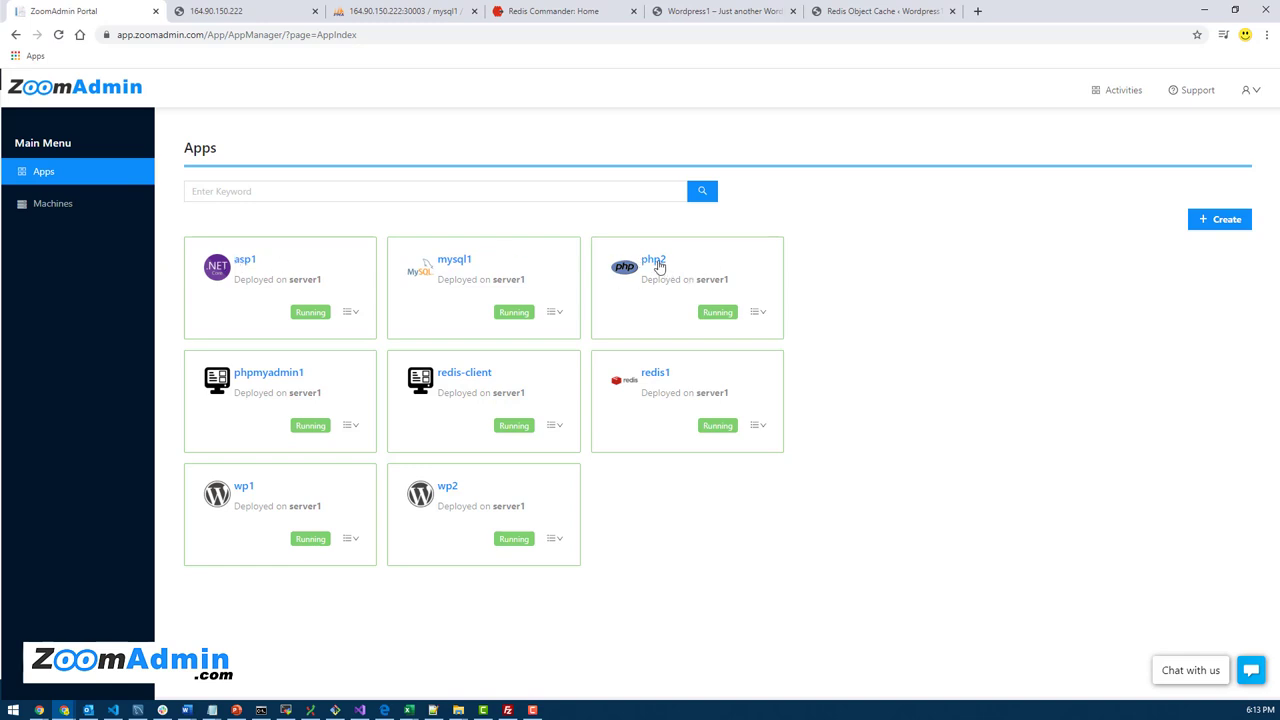
- Open php2's App Details and its site php.topdrops.com/blog, scrolling through the PHP2 page
click(658, 266)
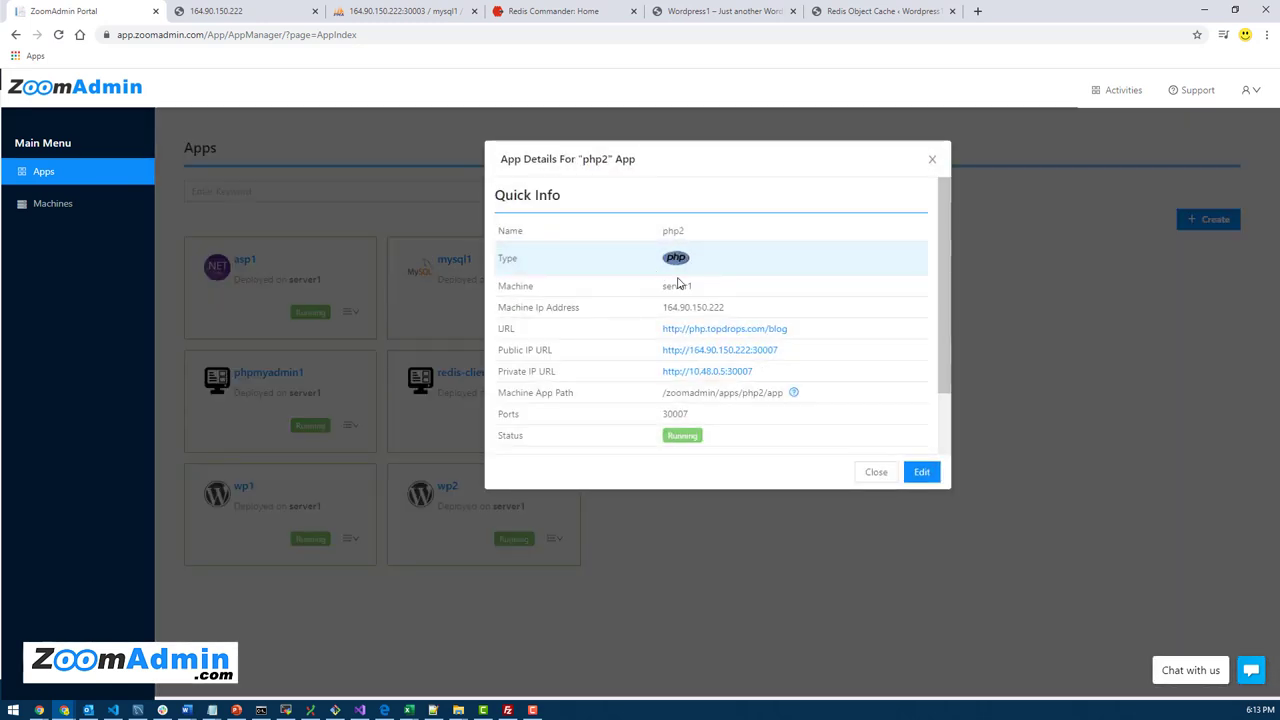
click(734, 330)
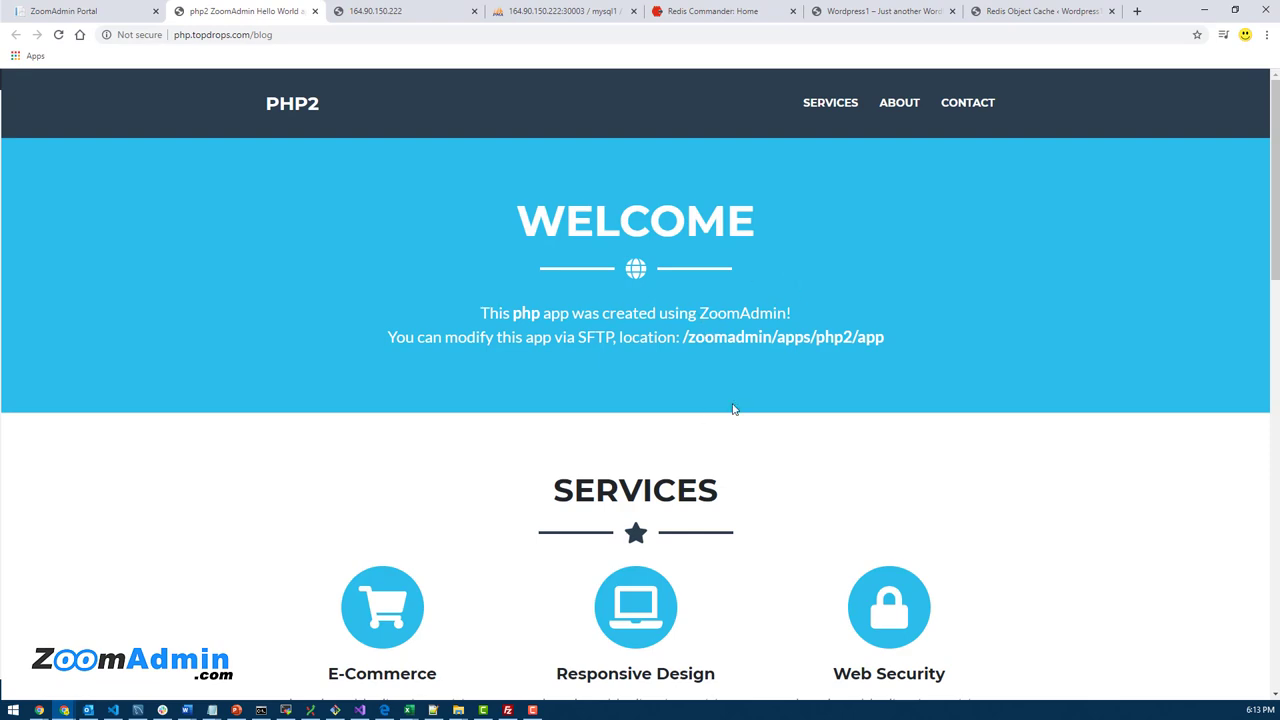
scroll(808, 443, down, 10)
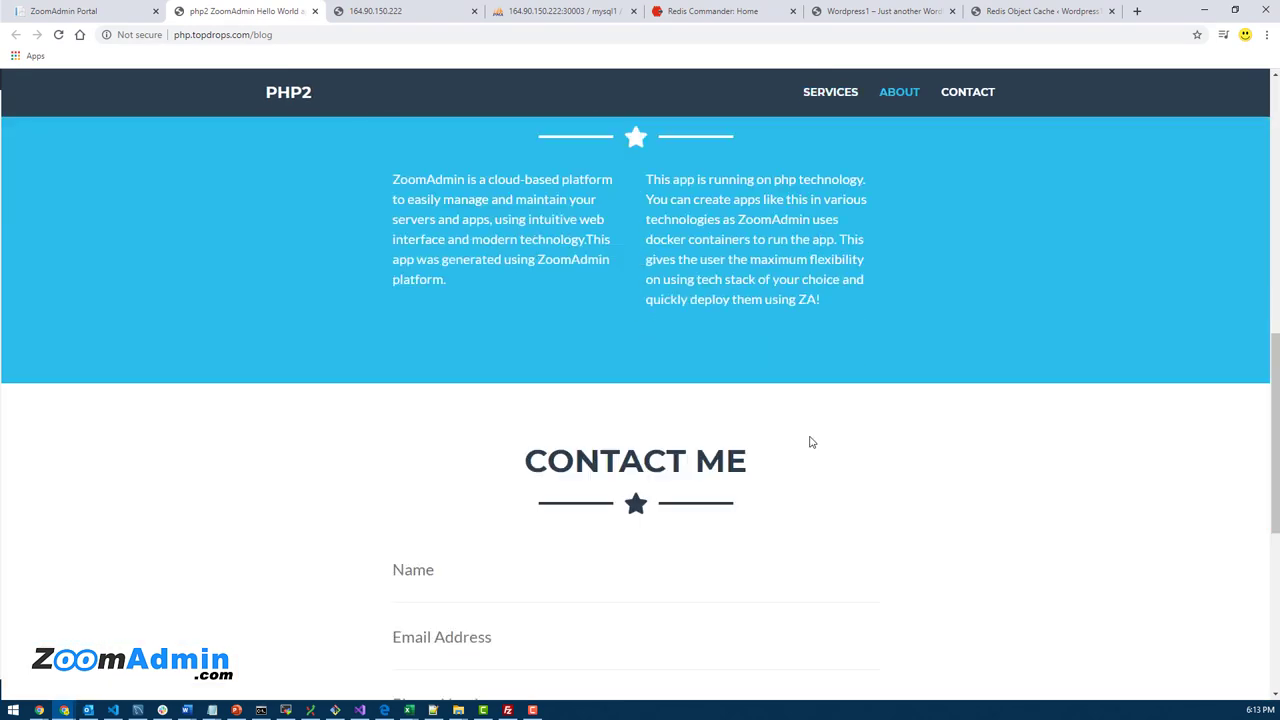
scroll(810, 442, up, 7)
scroll(810, 442, up, 3)
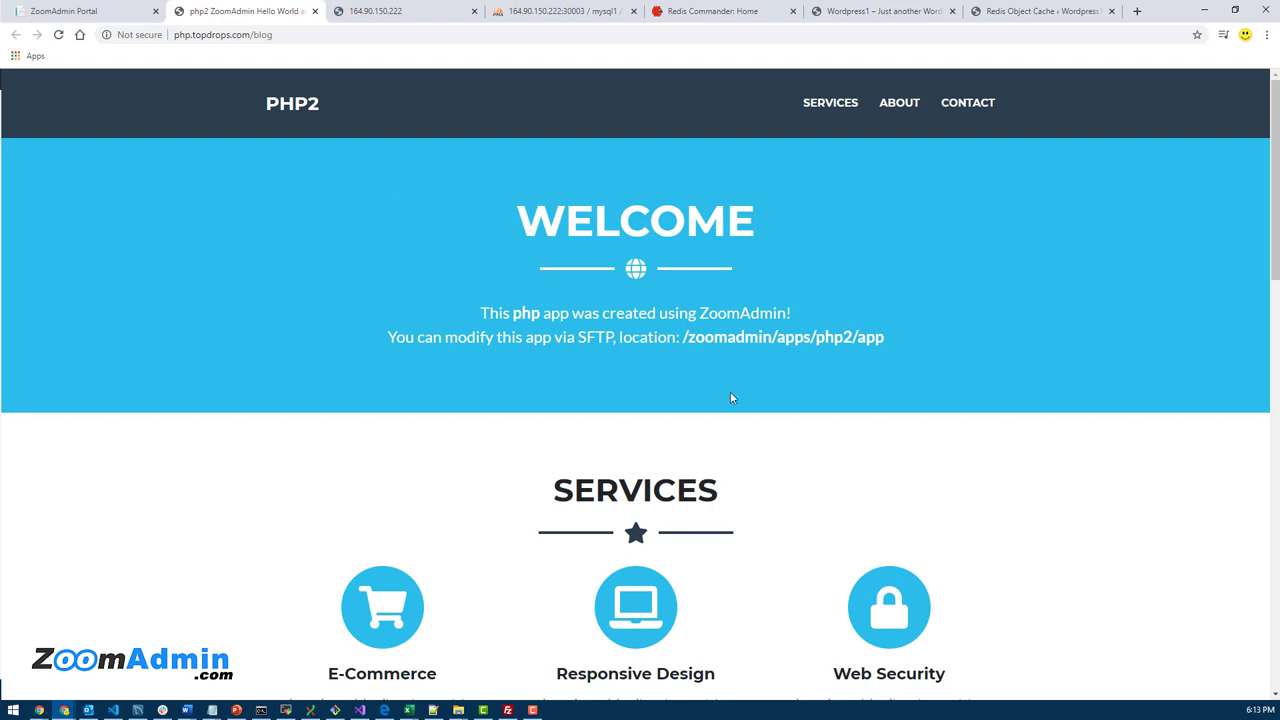
scroll(730, 398, down, 10)
scroll(730, 398, up, 6)
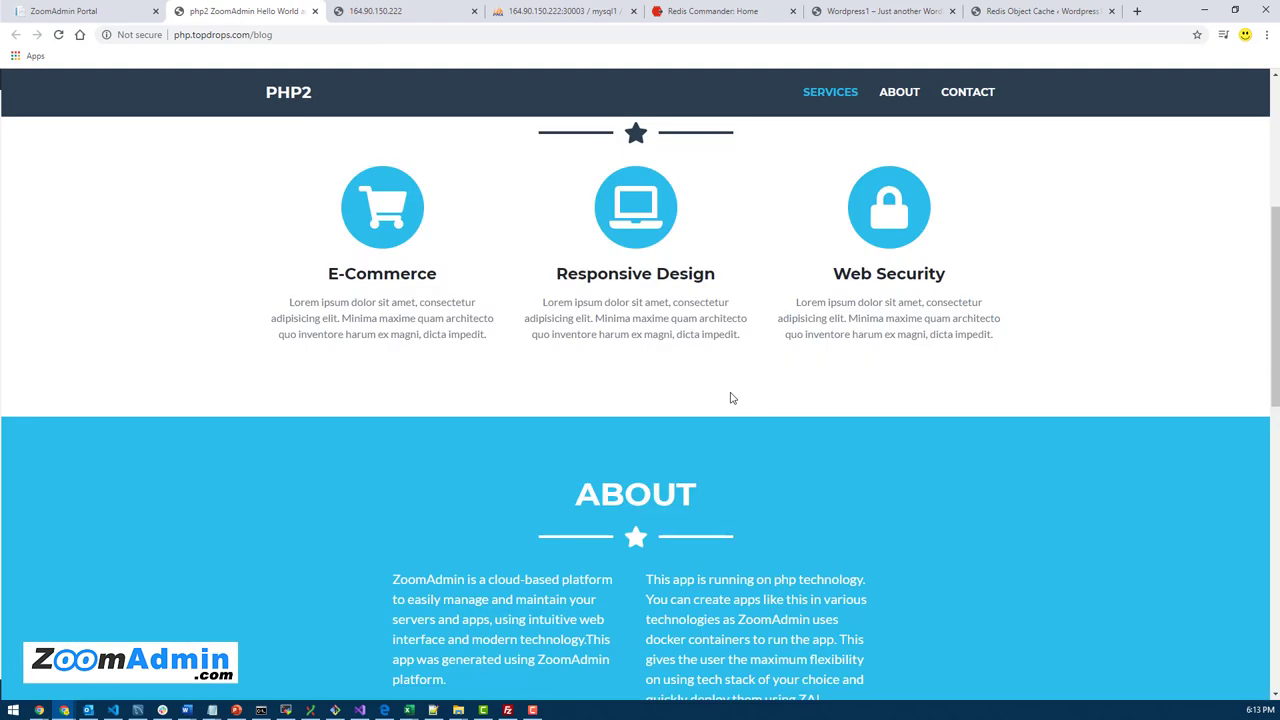
scroll(680, 362, up, 3)
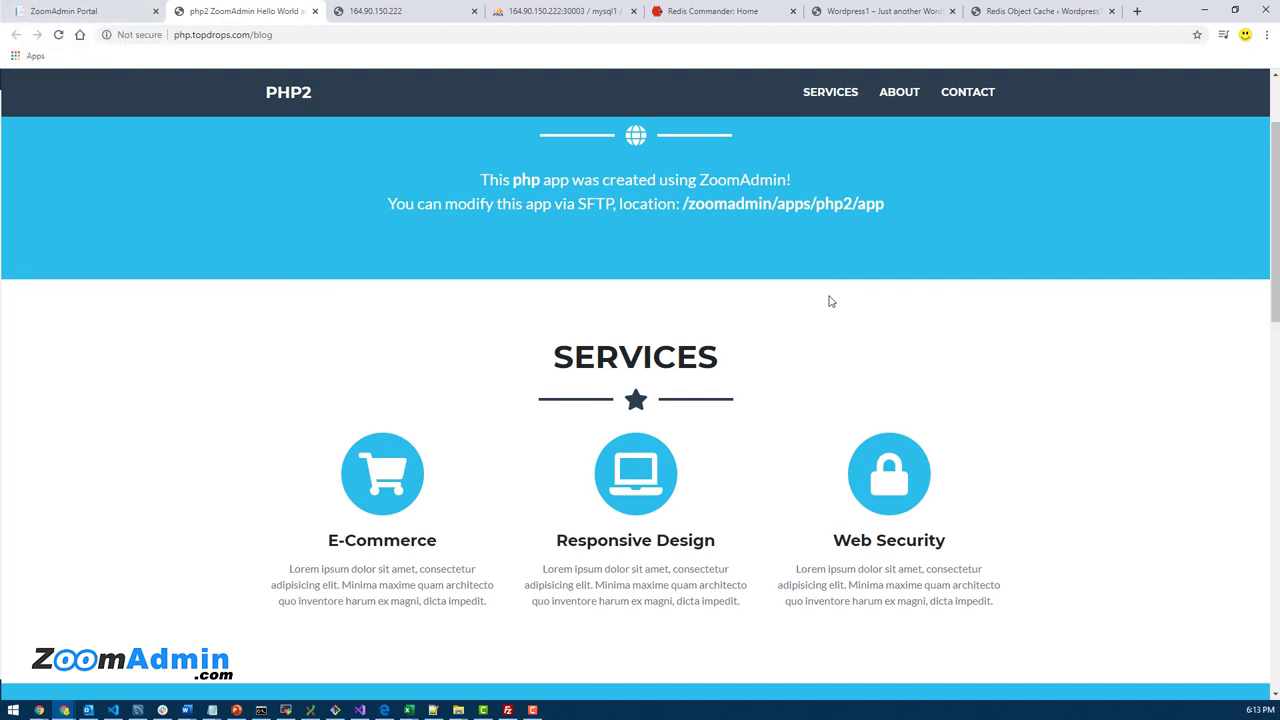
click(90, 13)
click(222, 13)
- Return to the ZoomAdmin Portal and close the php2 App Details dialog
click(68, 12)
click(936, 164)
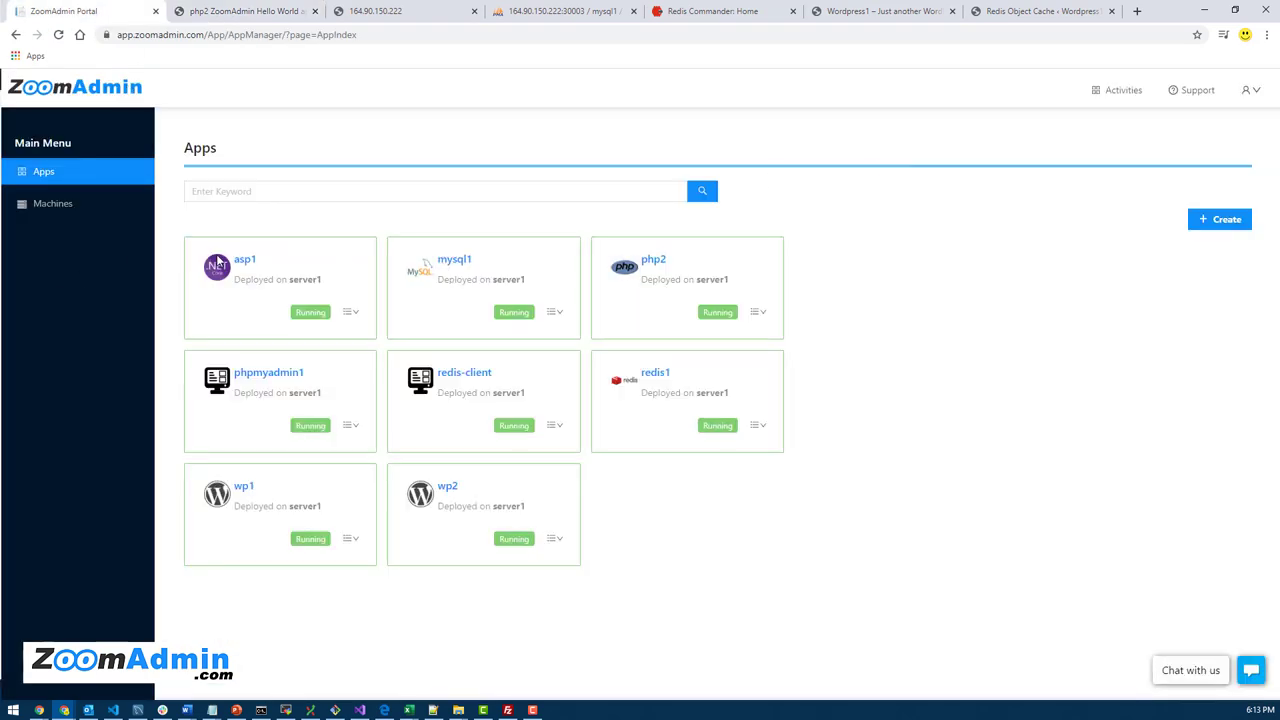